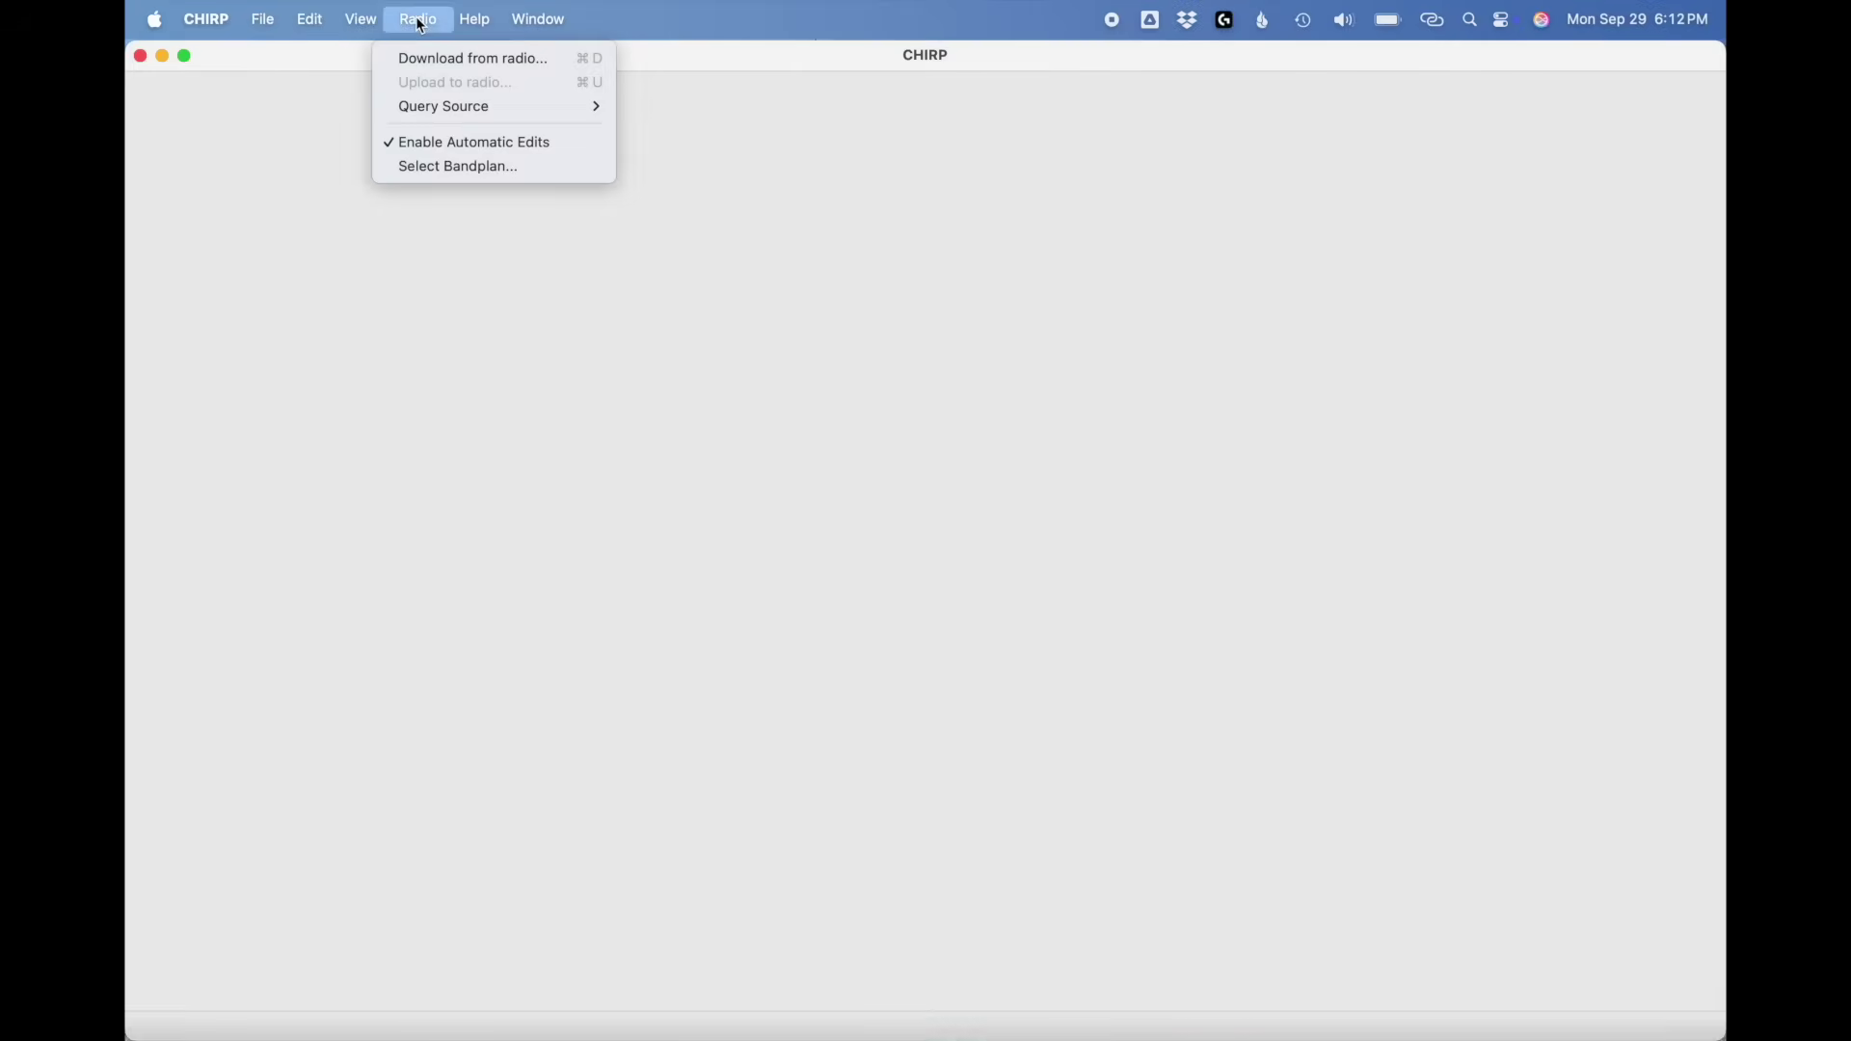
# Step: Download the memories from the Radioddity DB20-G through USB Serial (cu.usbserial-10), accepting the experimental driver's risk
pyautogui.click(417, 58)
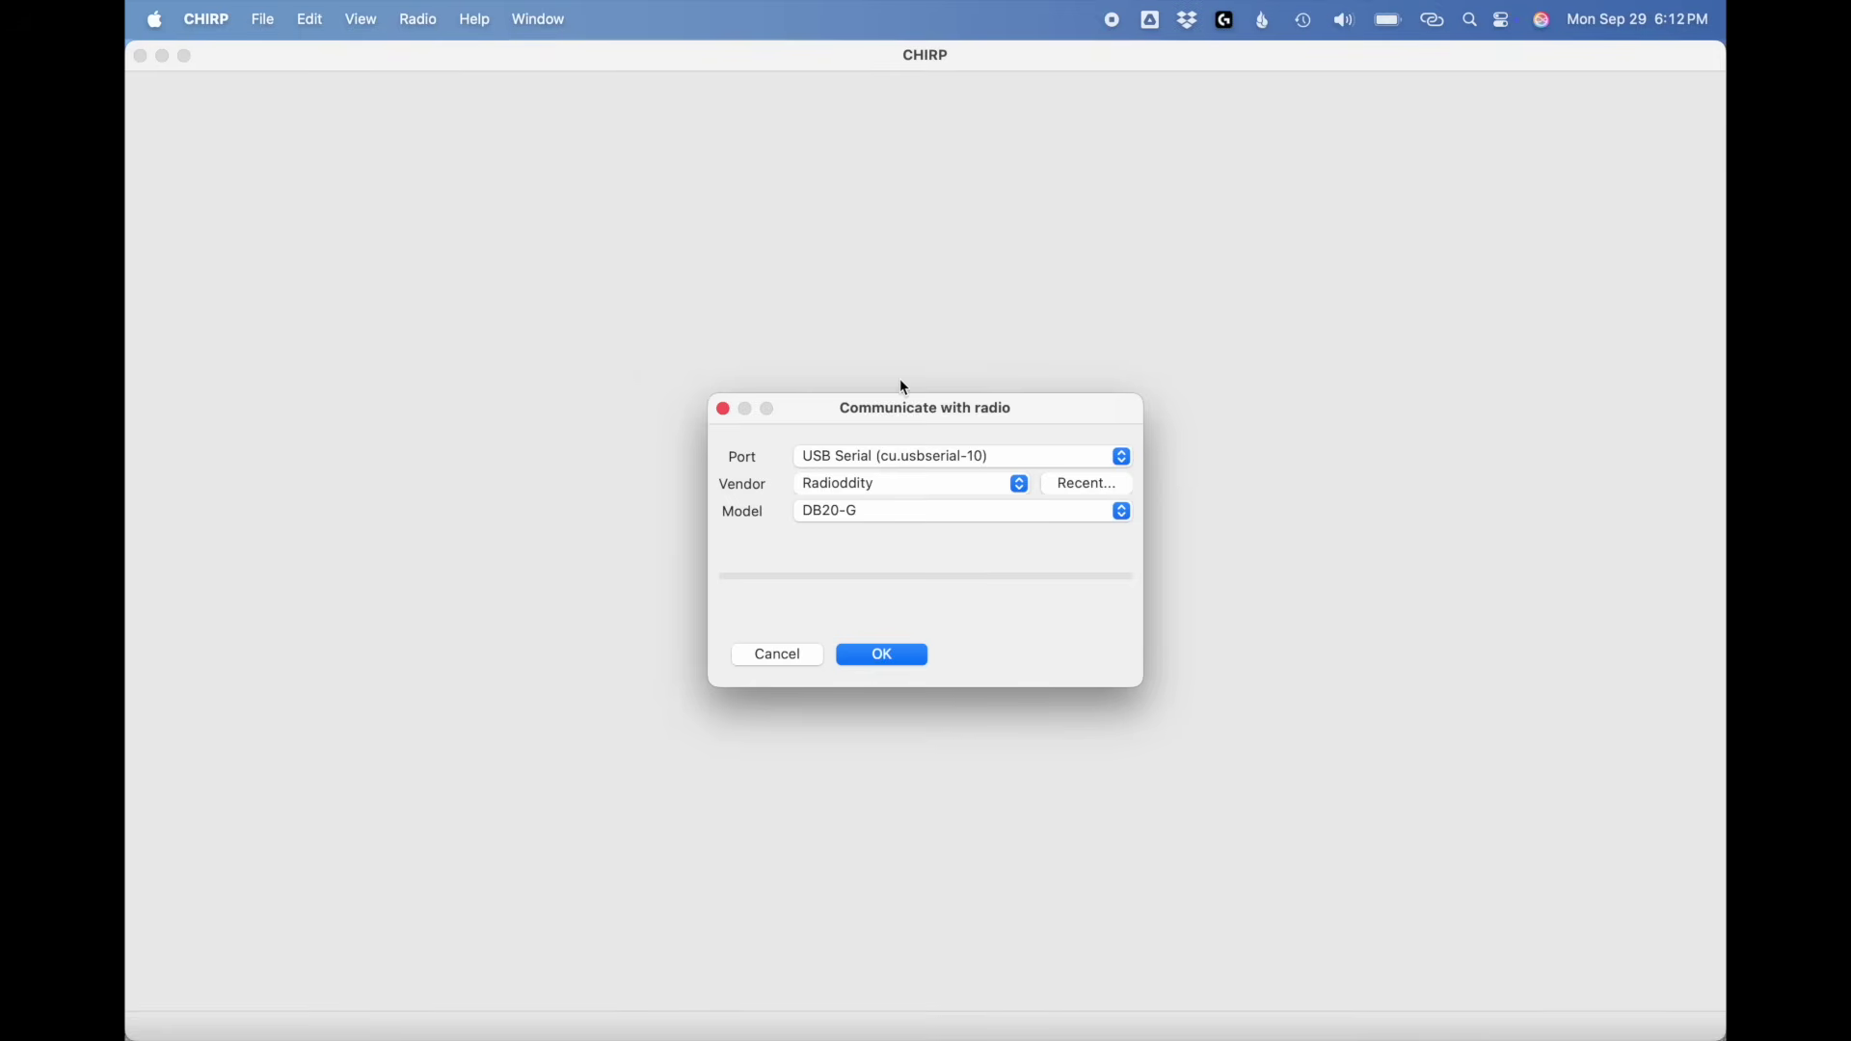
pyautogui.click(1122, 459)
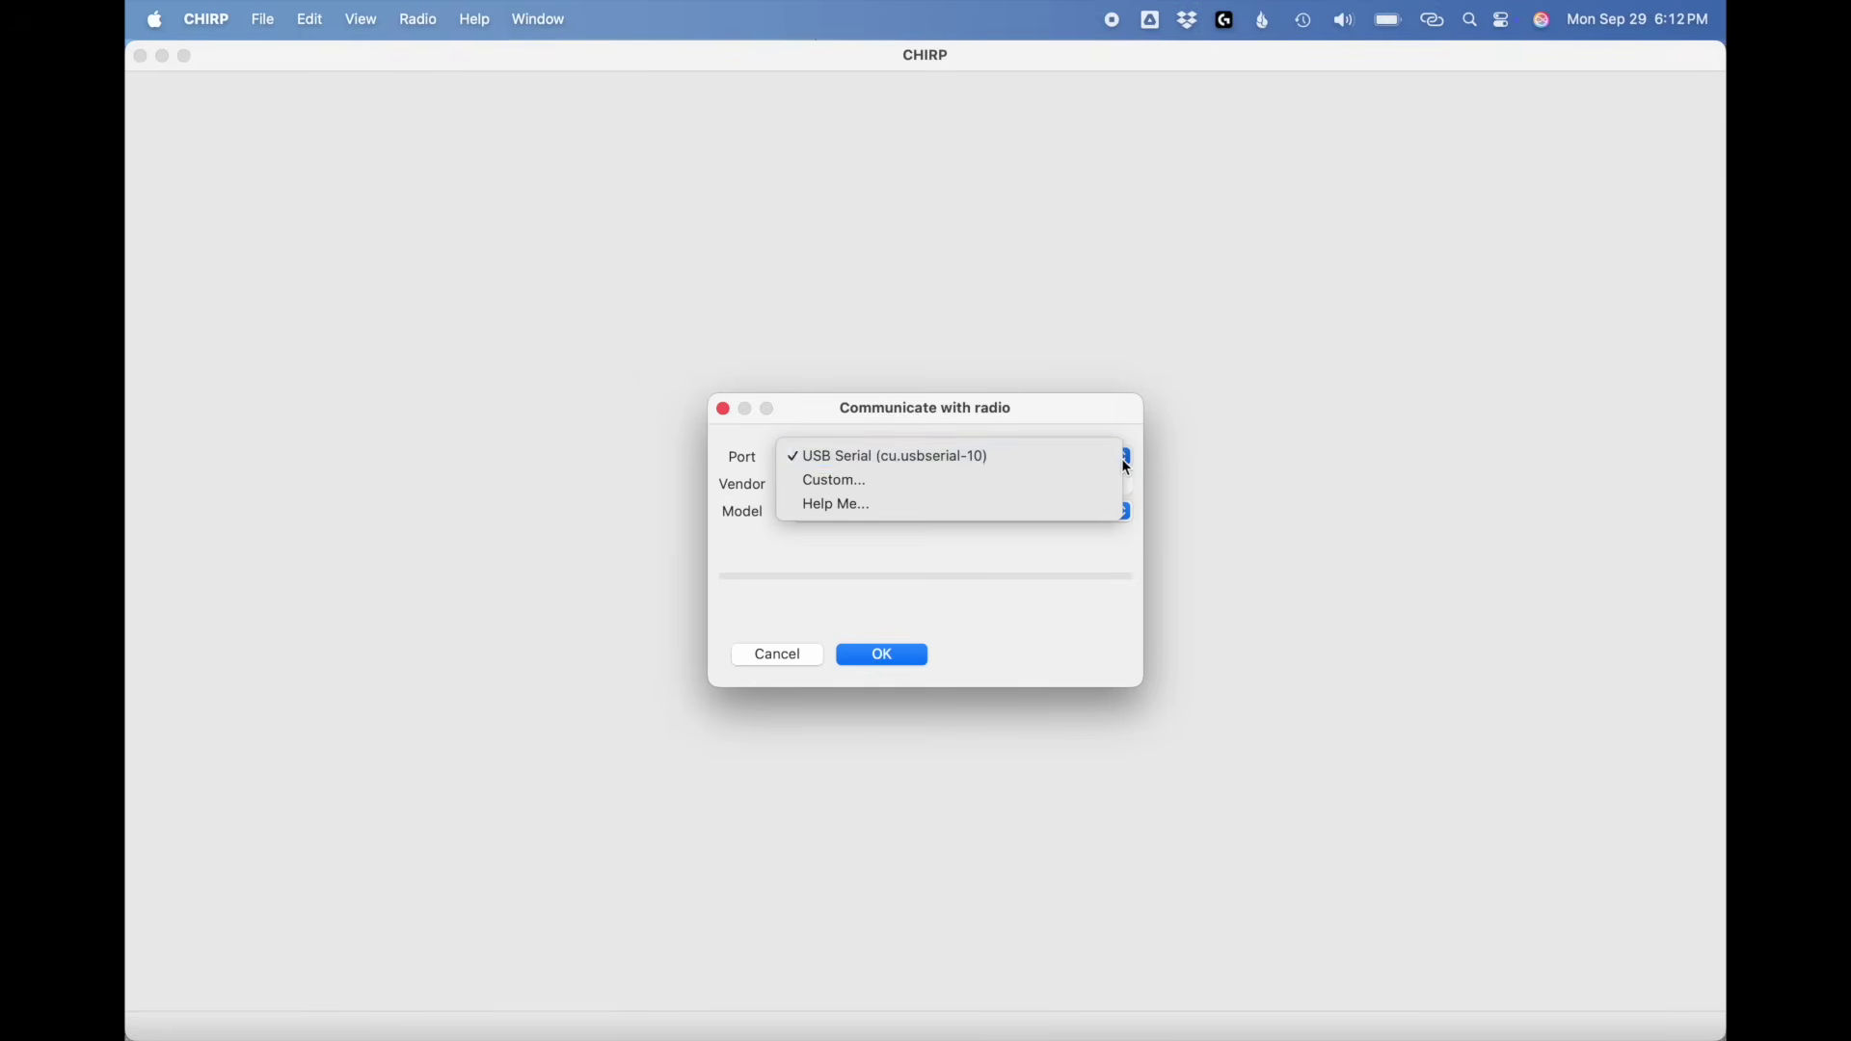
pyautogui.click(1125, 468)
pyautogui.click(1026, 482)
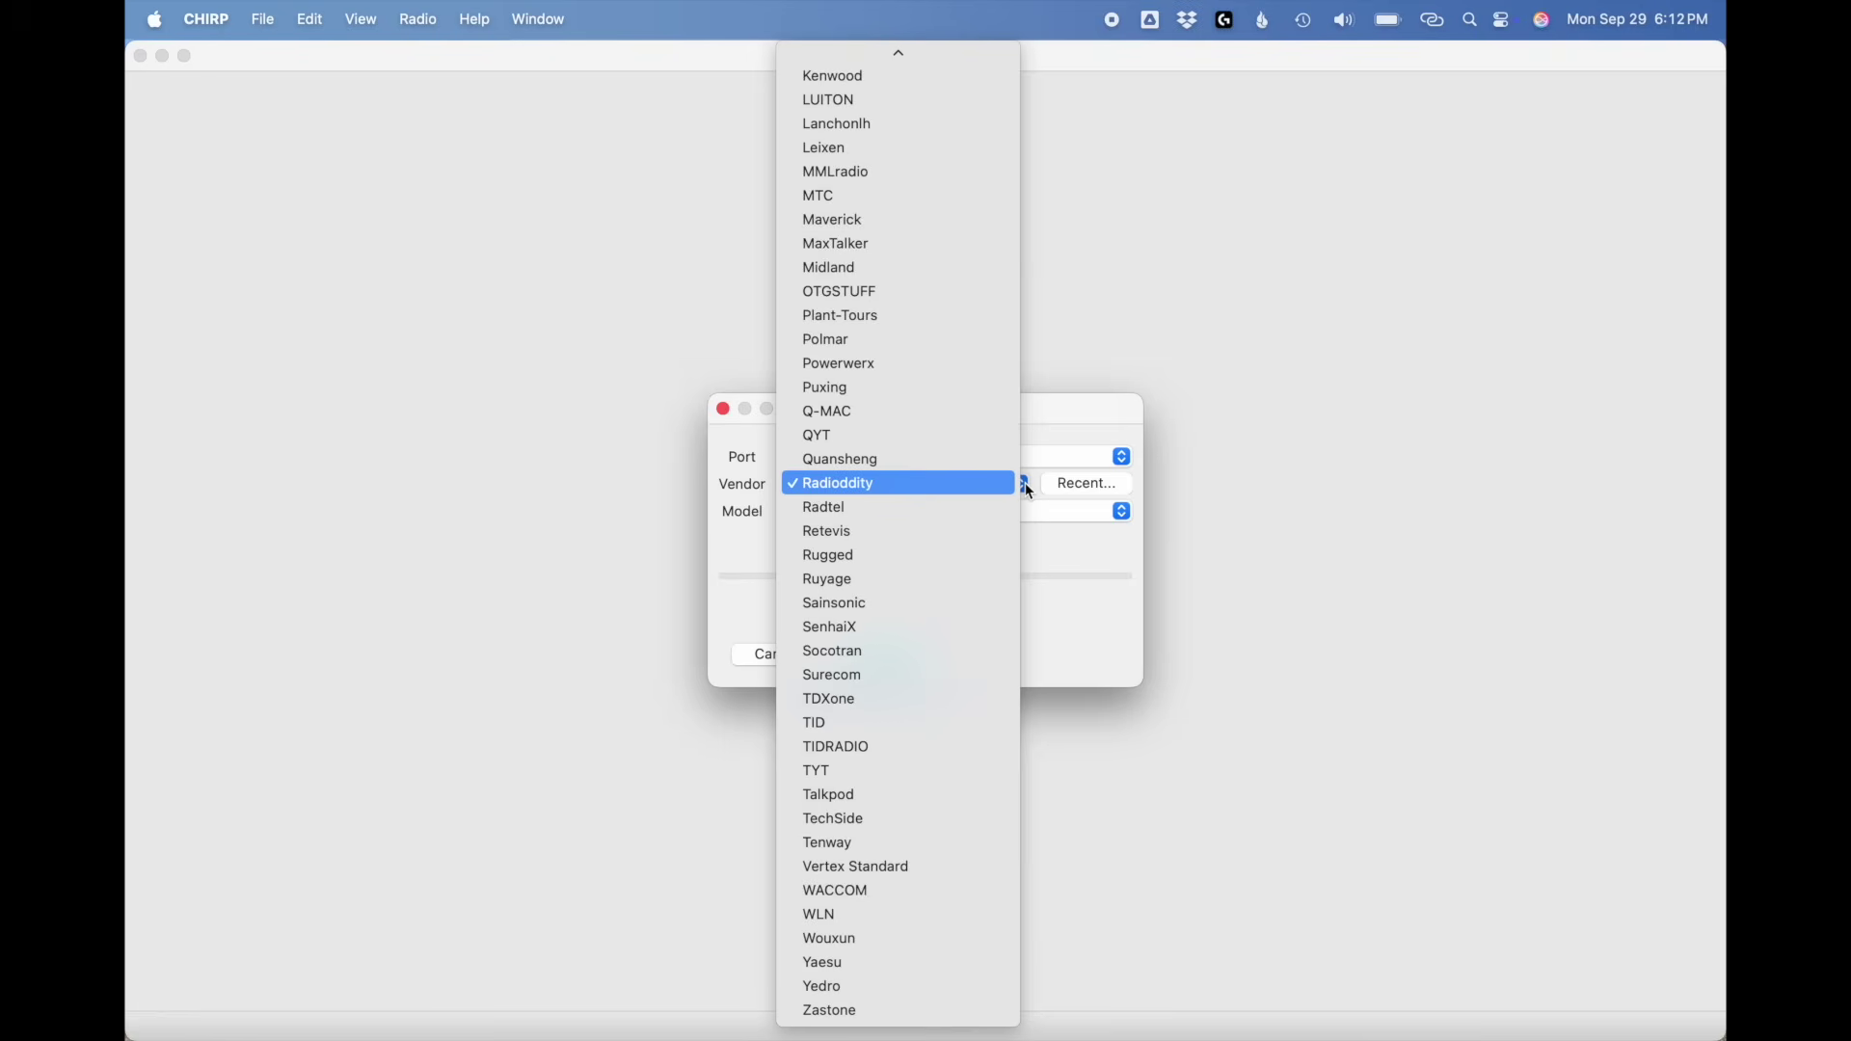
pyautogui.click(989, 483)
pyautogui.click(1053, 512)
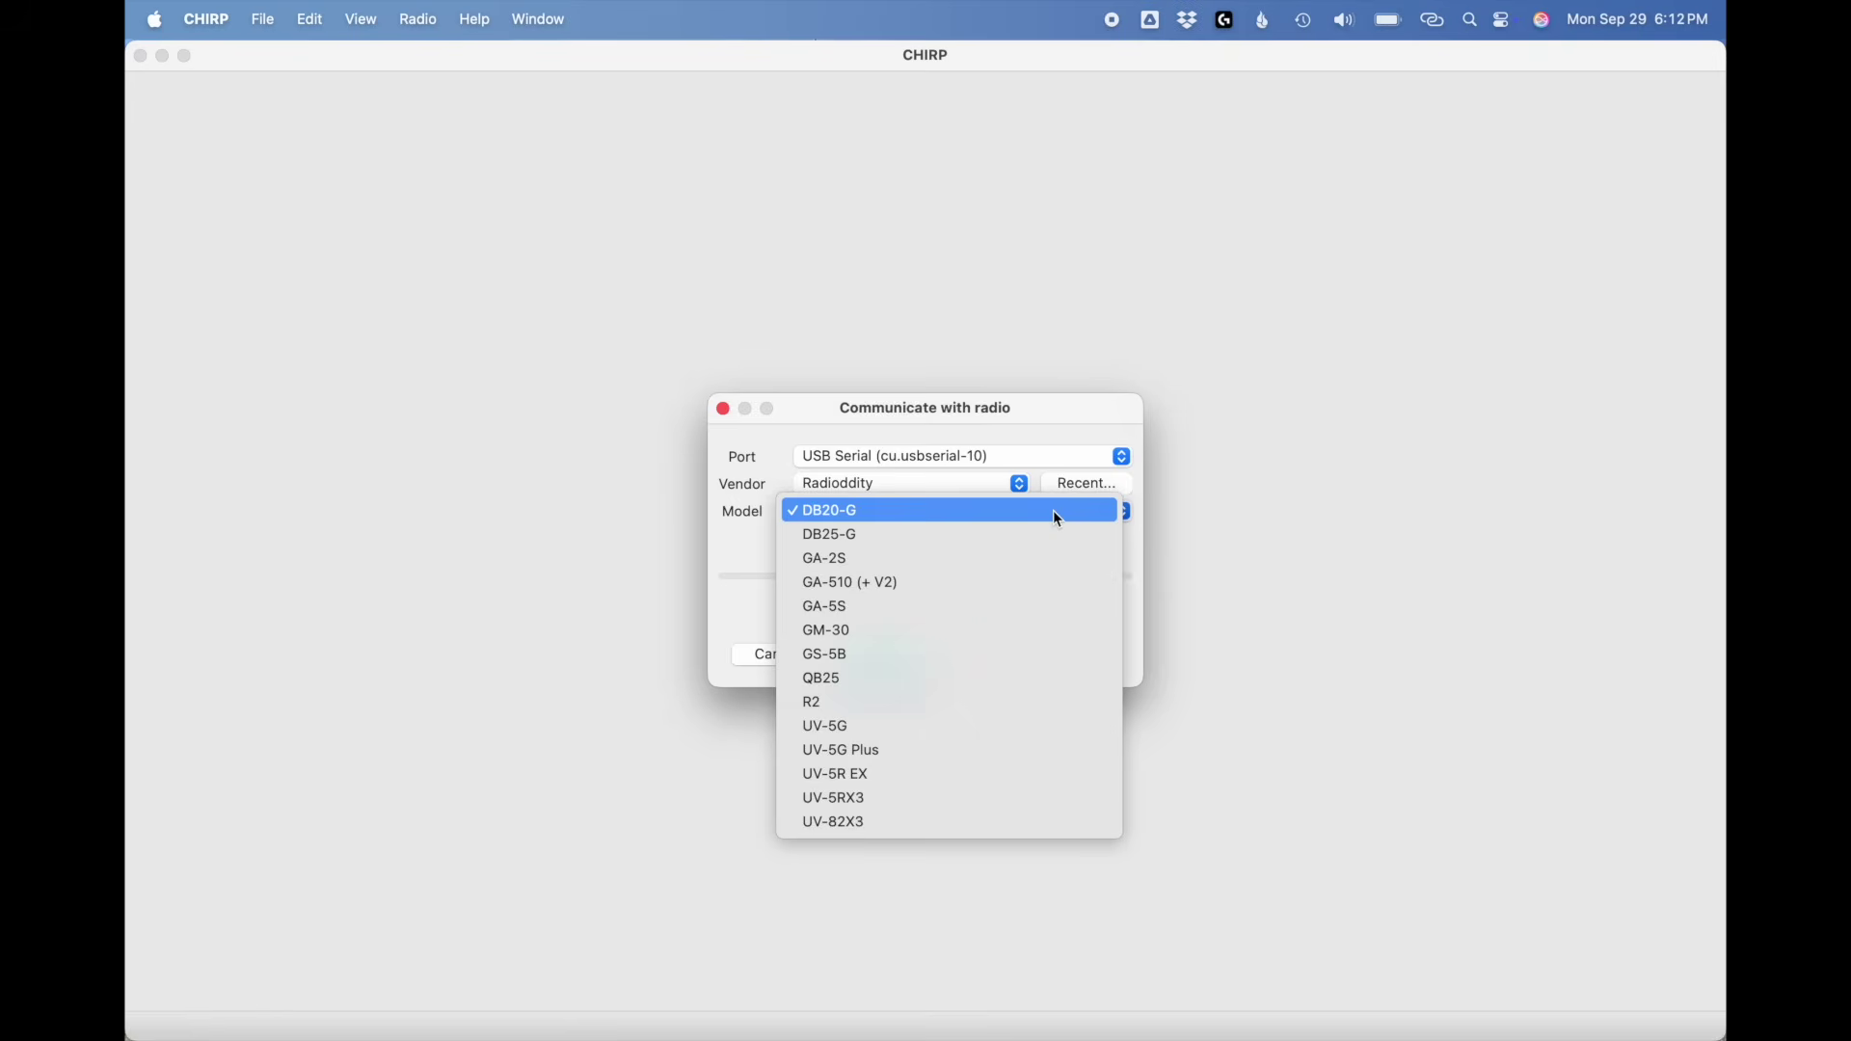
pyautogui.click(1052, 511)
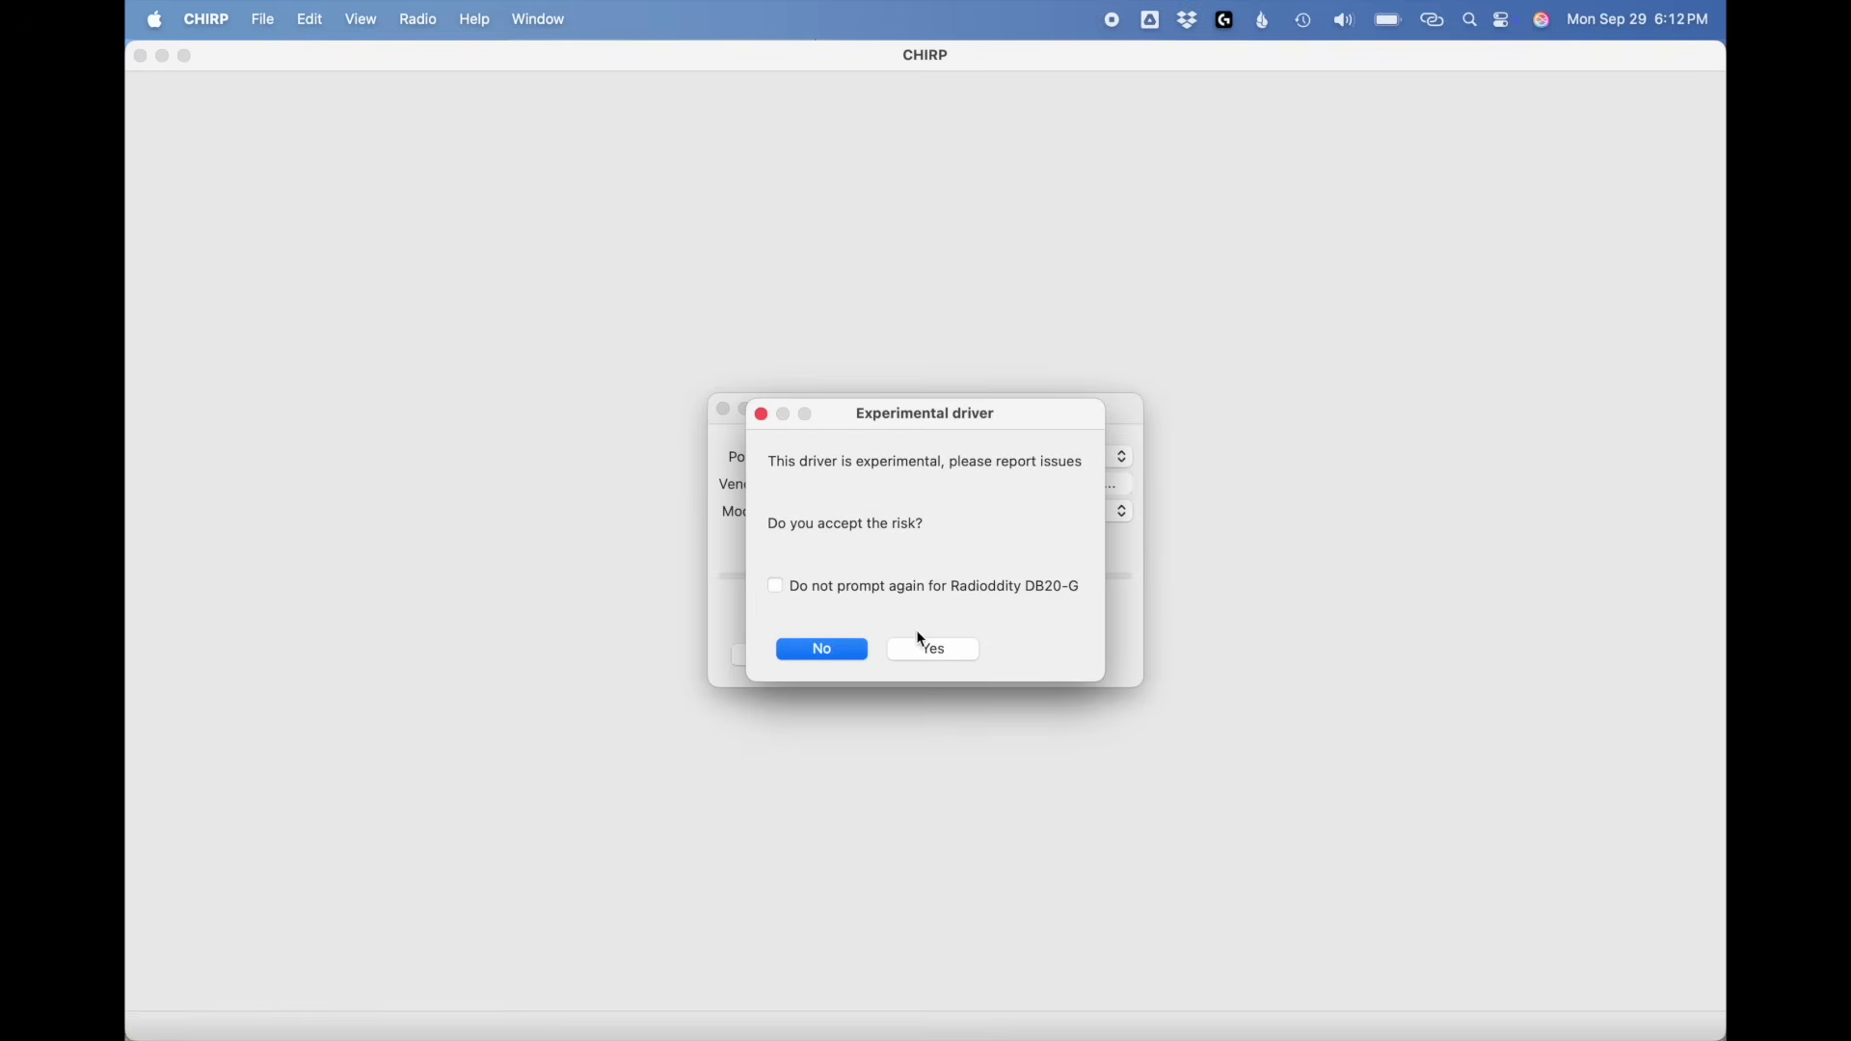
pyautogui.click(925, 651)
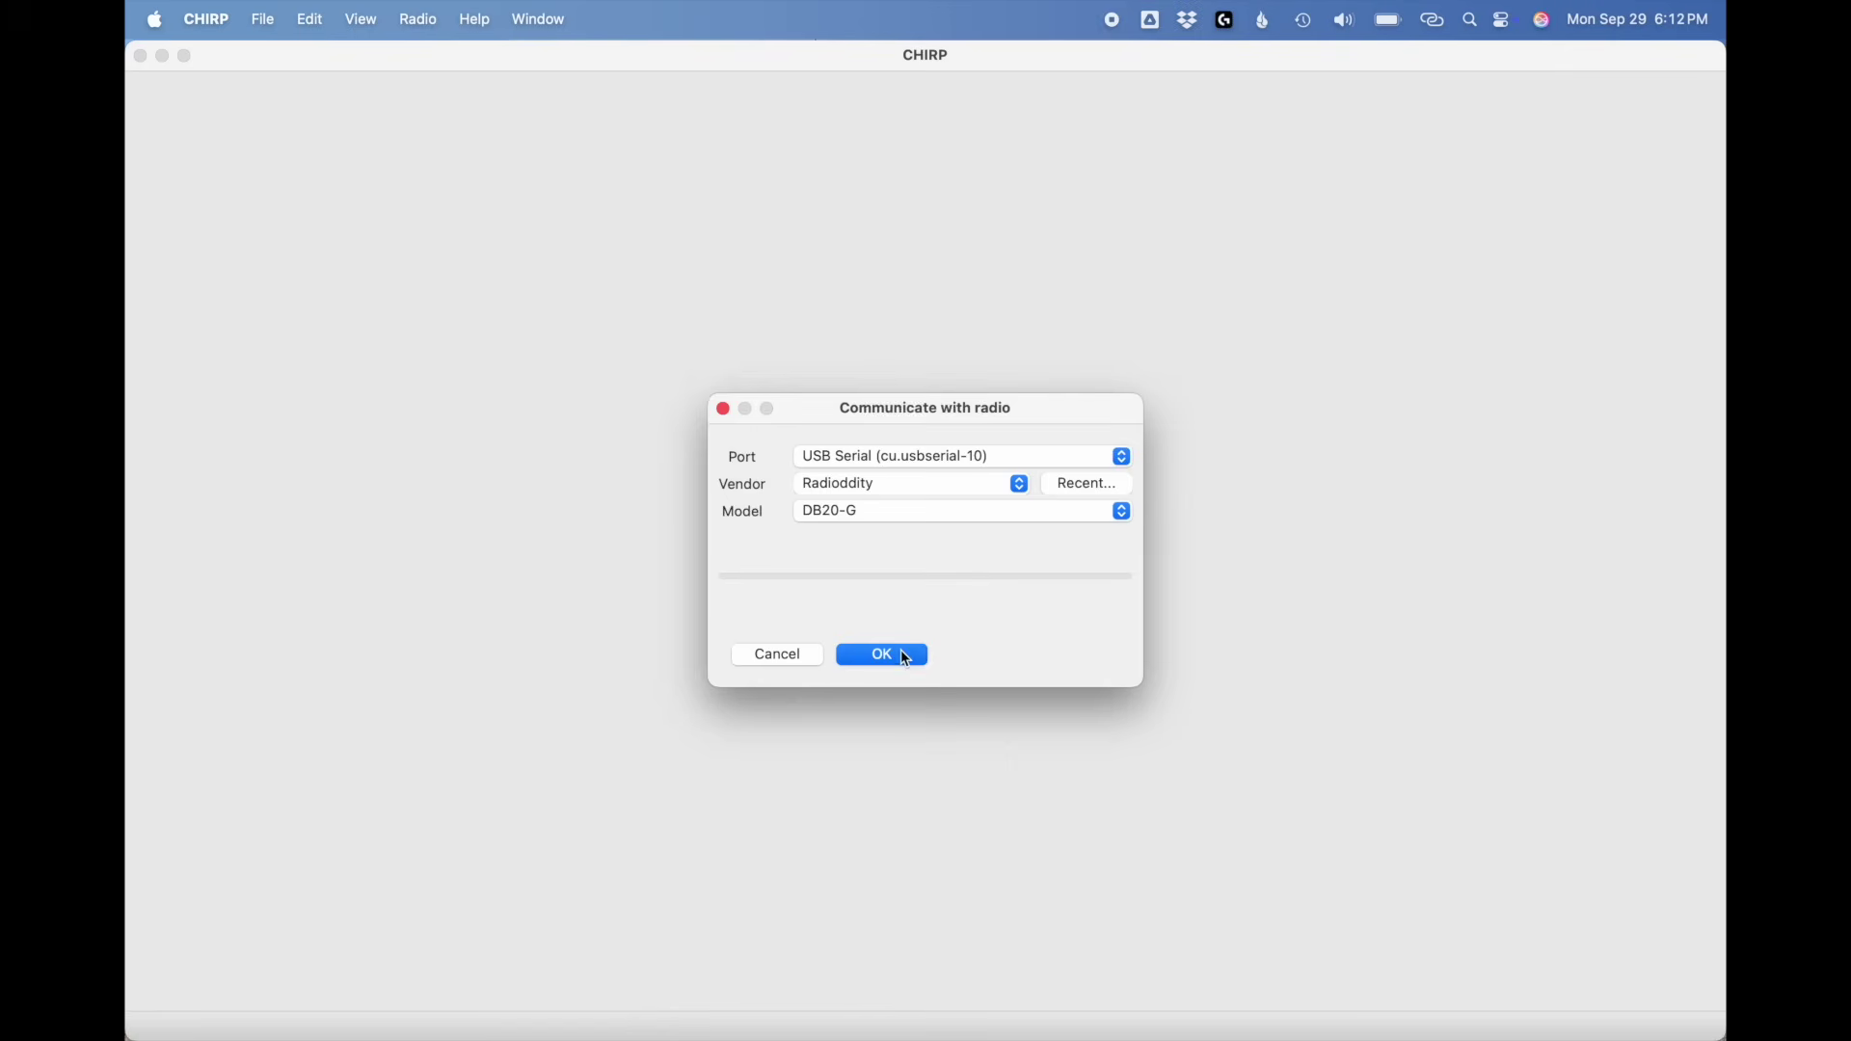
pyautogui.click(902, 654)
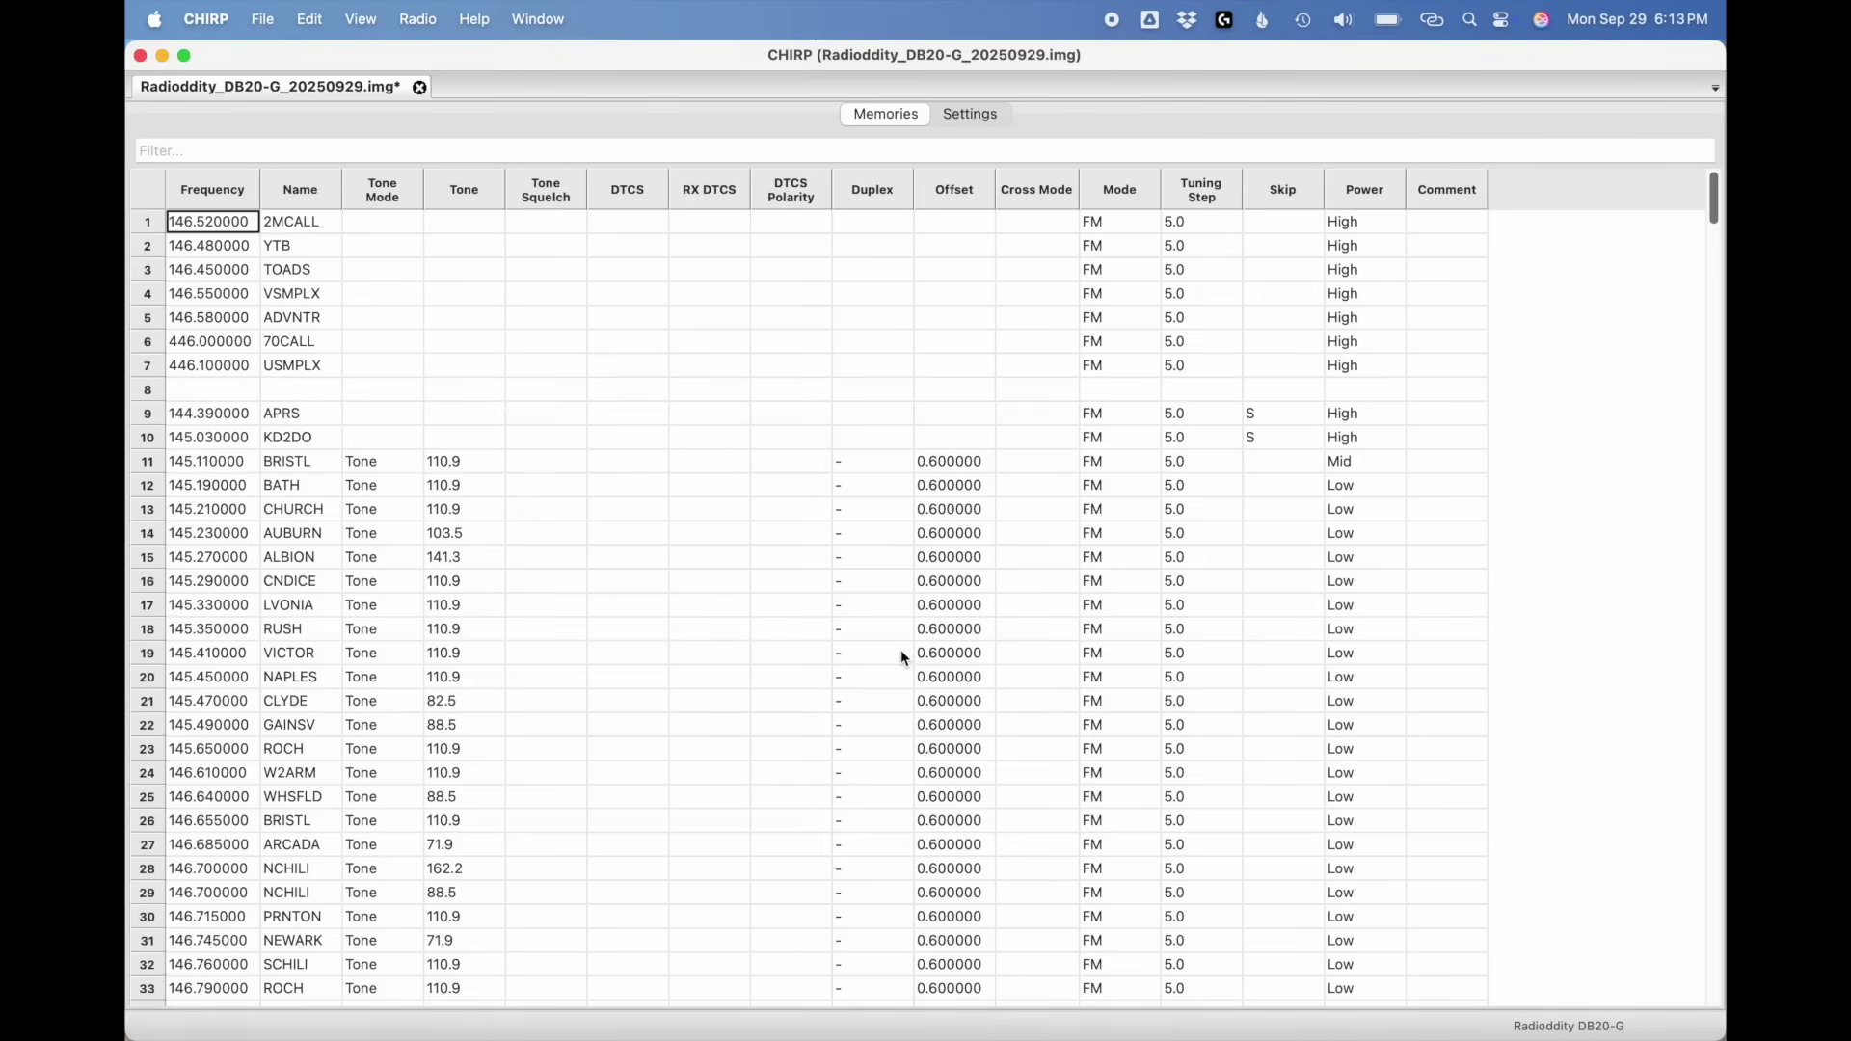
# Step: Open the radio's function settings and choose Squelch Off for the [MON] Key
pyautogui.click(972, 117)
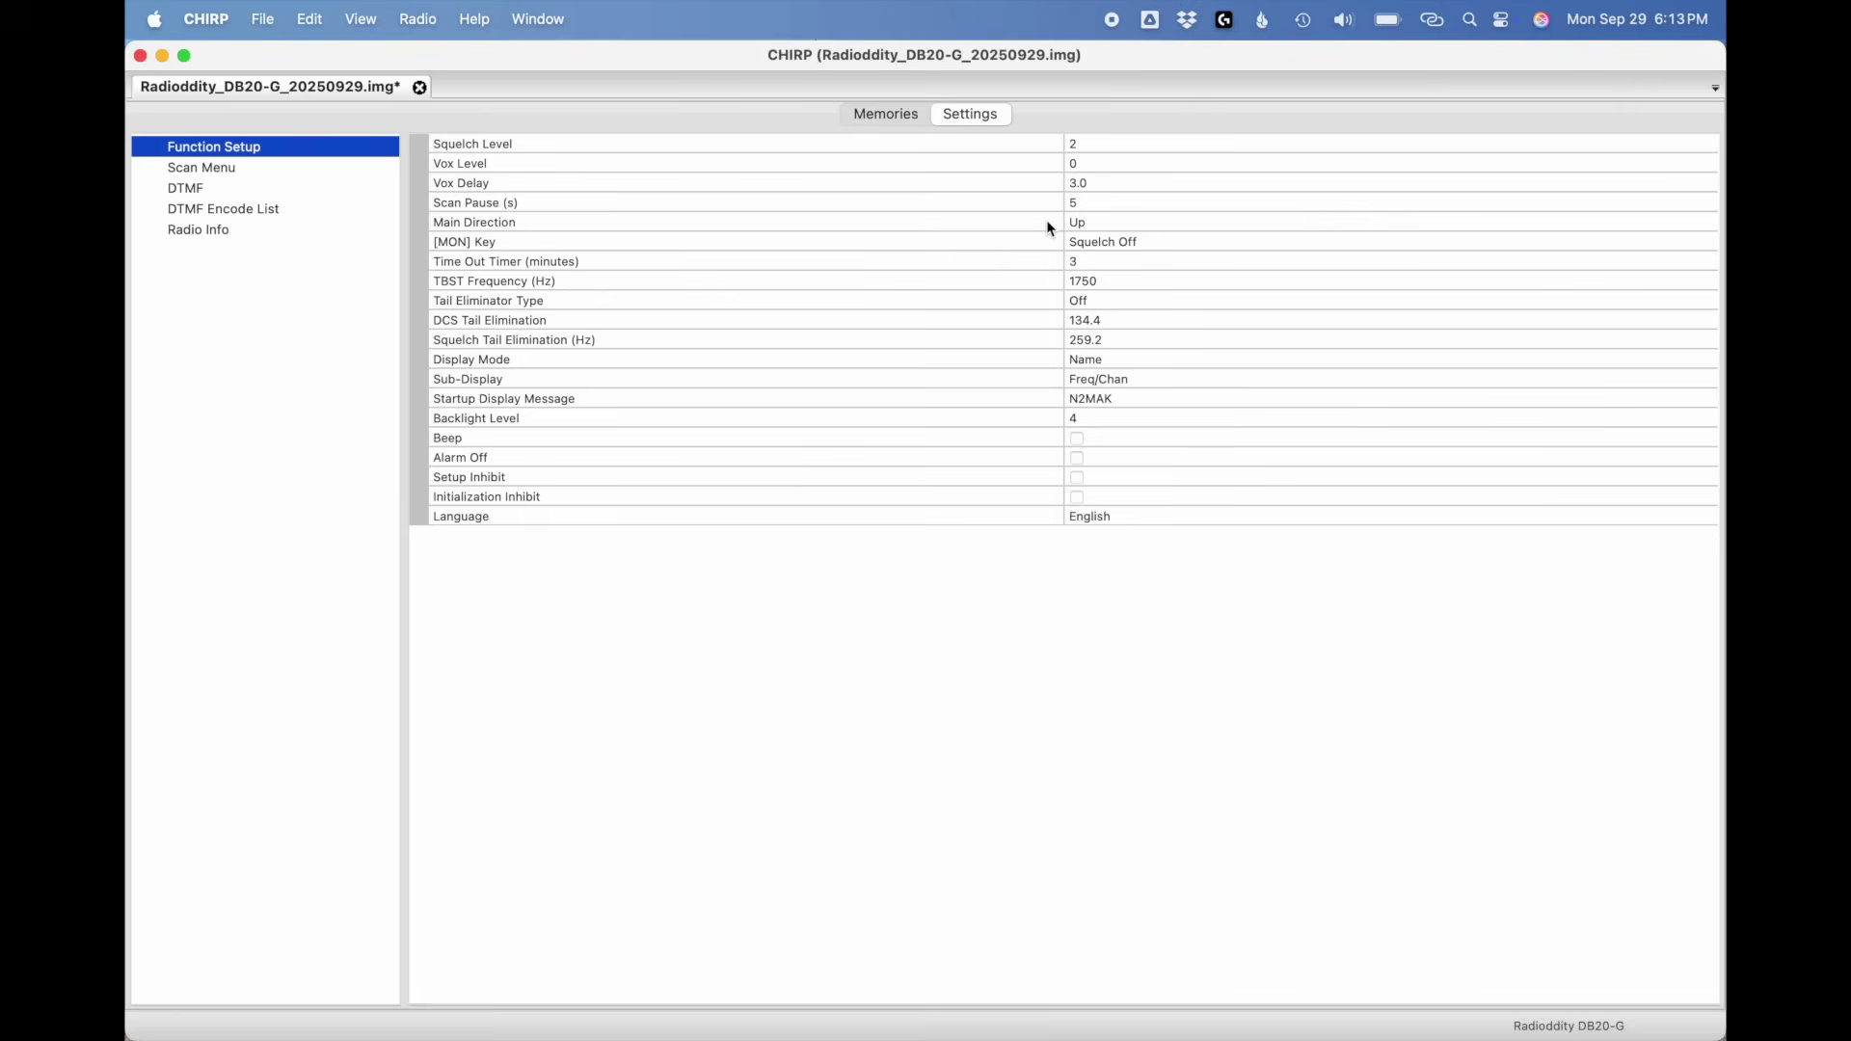
pyautogui.click(1119, 246)
pyautogui.click(1119, 246)
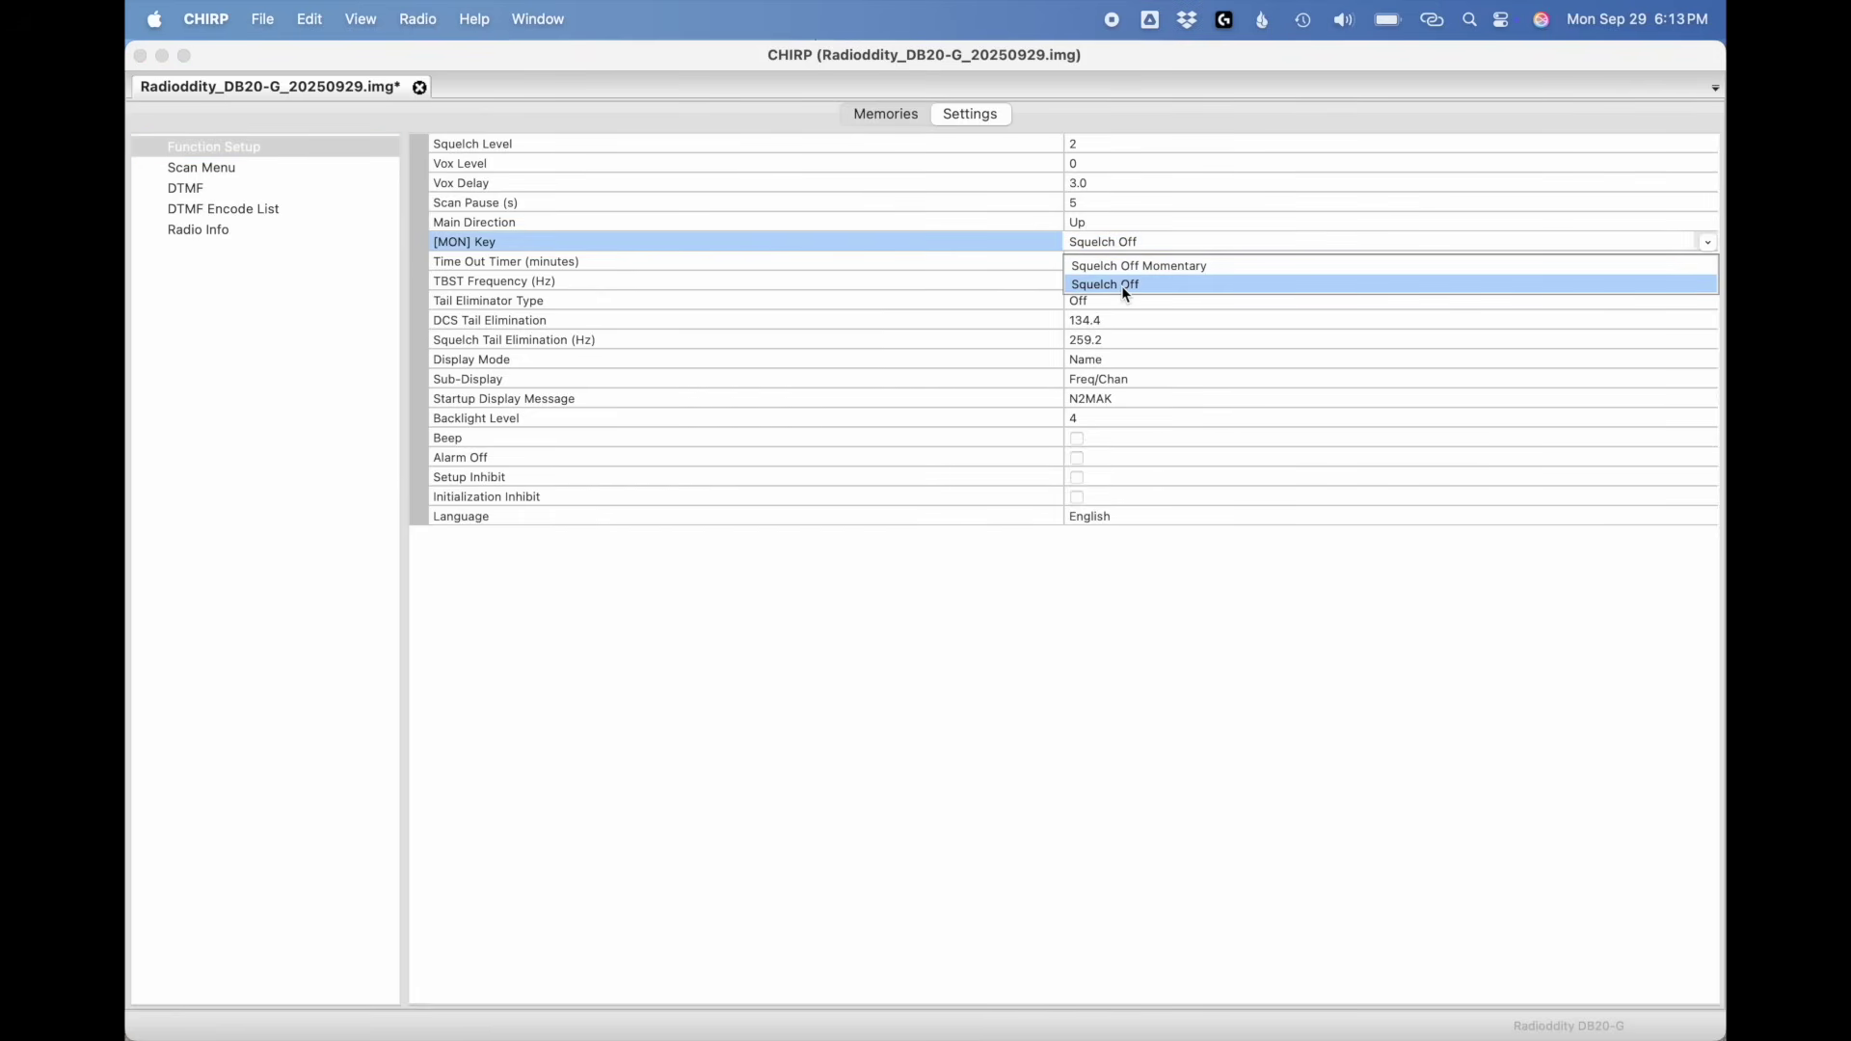
pyautogui.click(1123, 285)
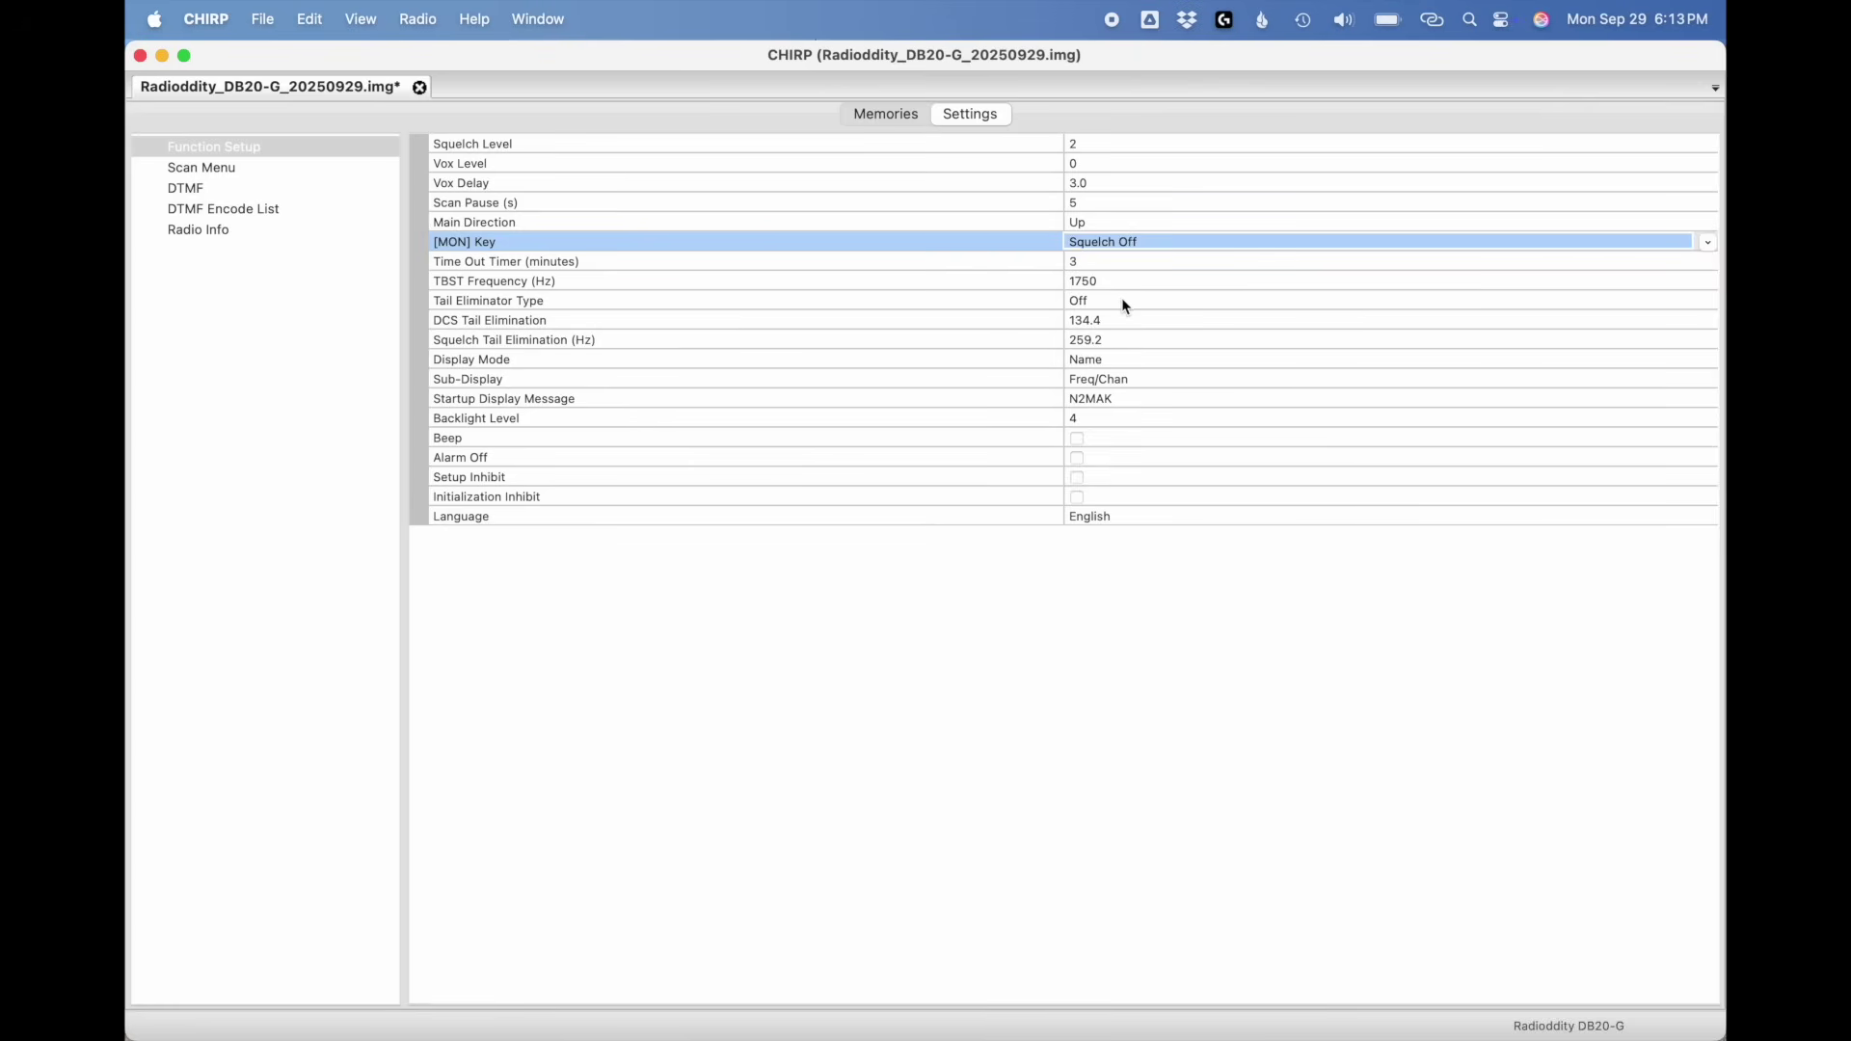
# Step: Check the available options for Tail Eliminator Type and TBST Frequency without changing either setting
pyautogui.click(1122, 300)
pyautogui.click(1122, 301)
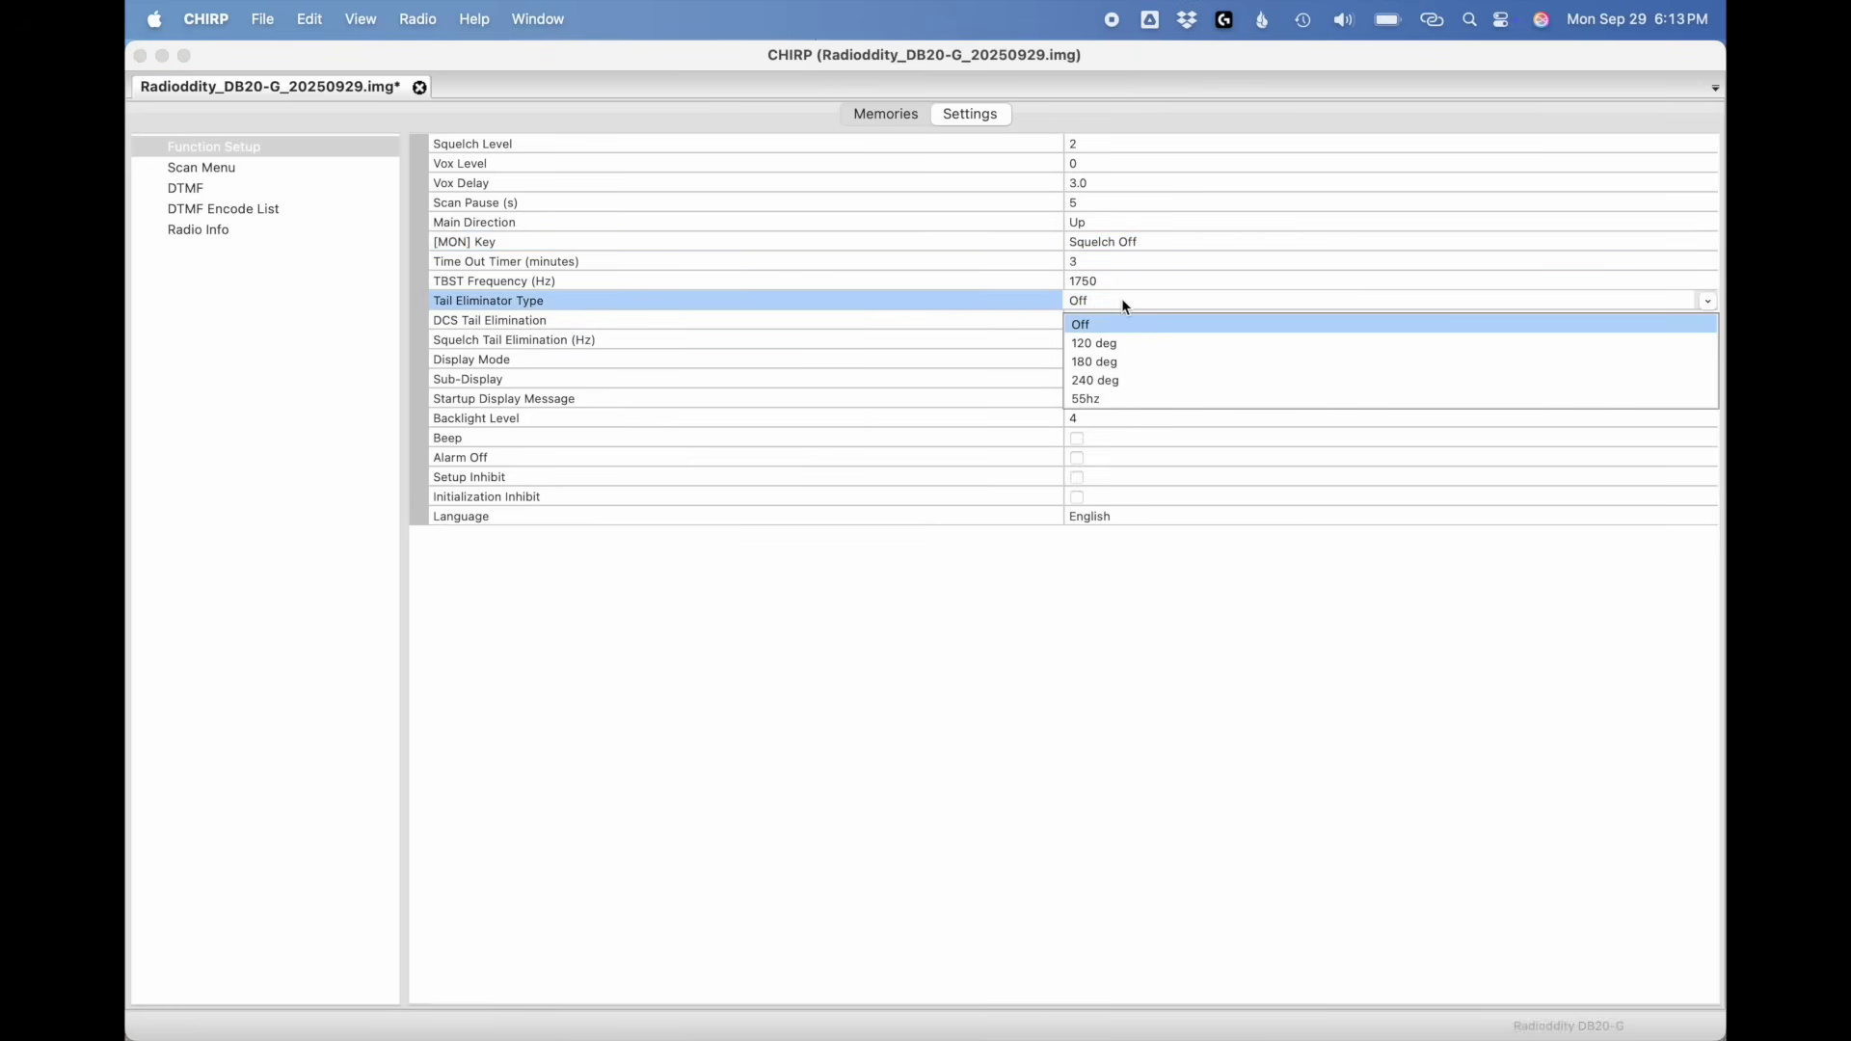
pyautogui.click(1122, 303)
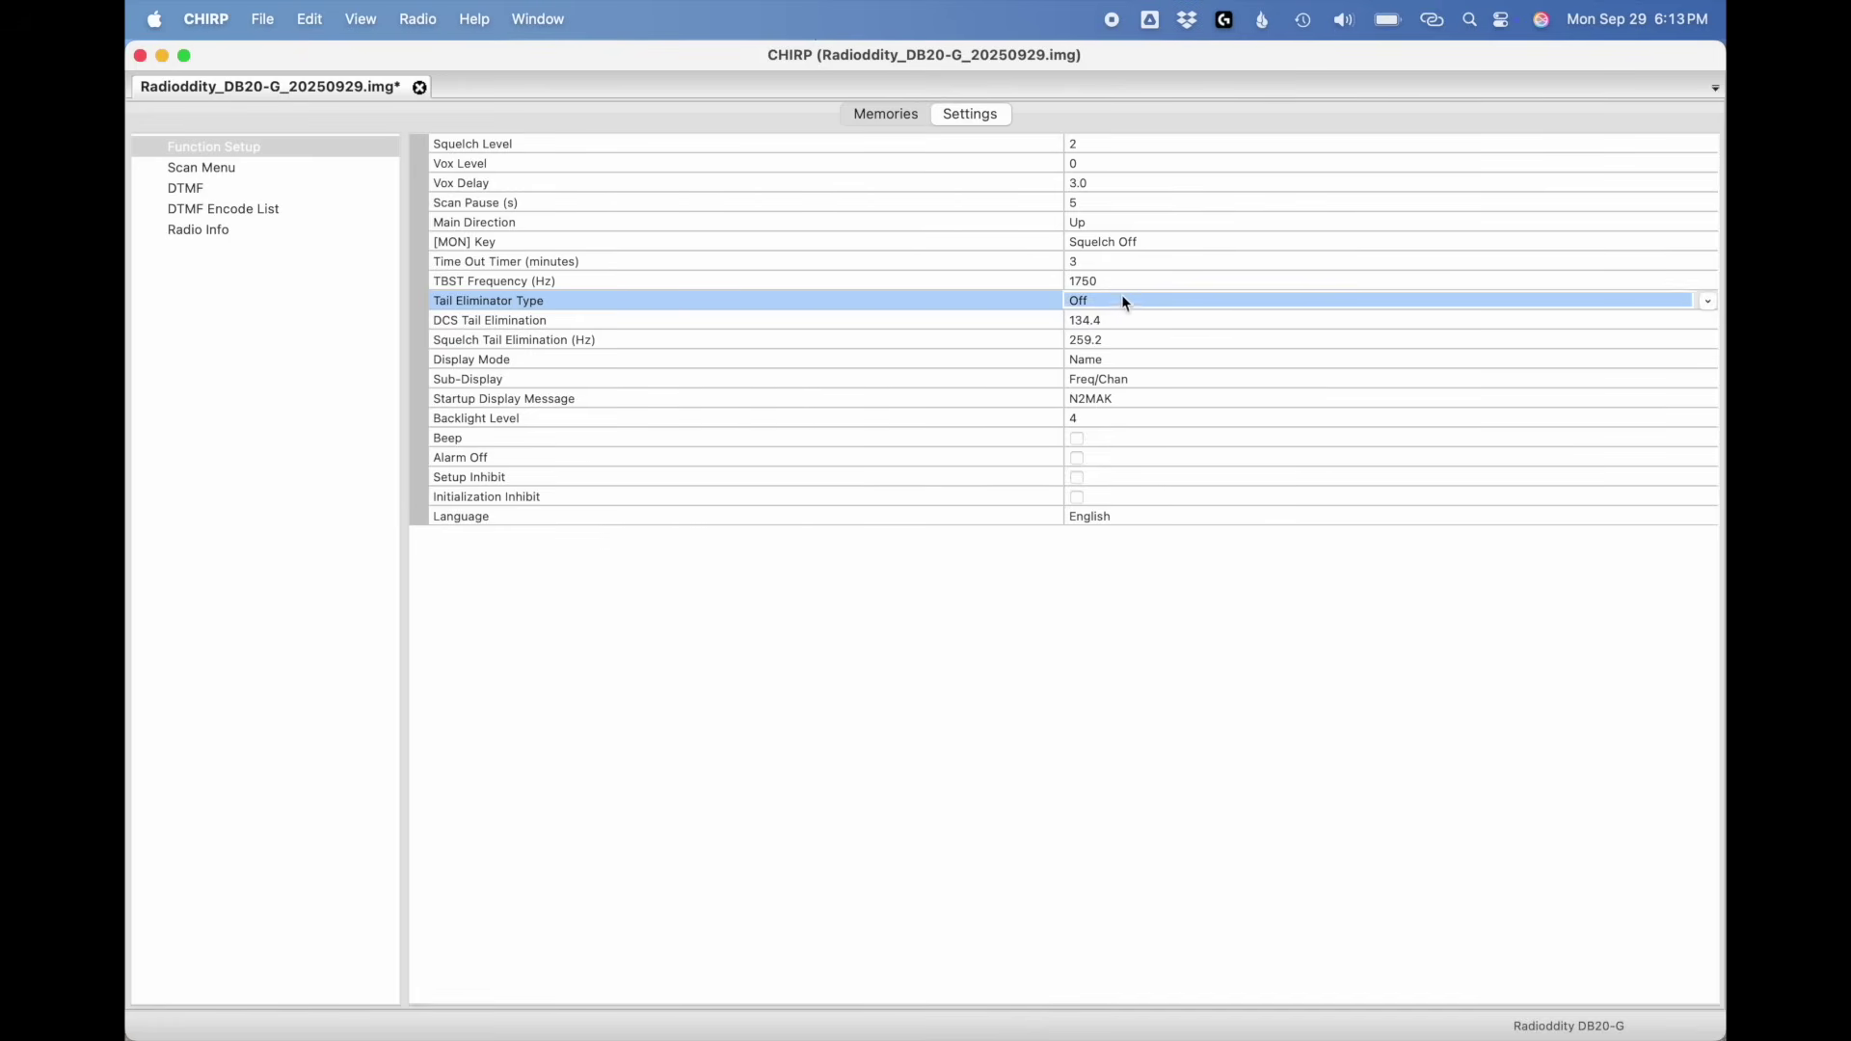
pyautogui.click(1126, 279)
pyautogui.click(1126, 280)
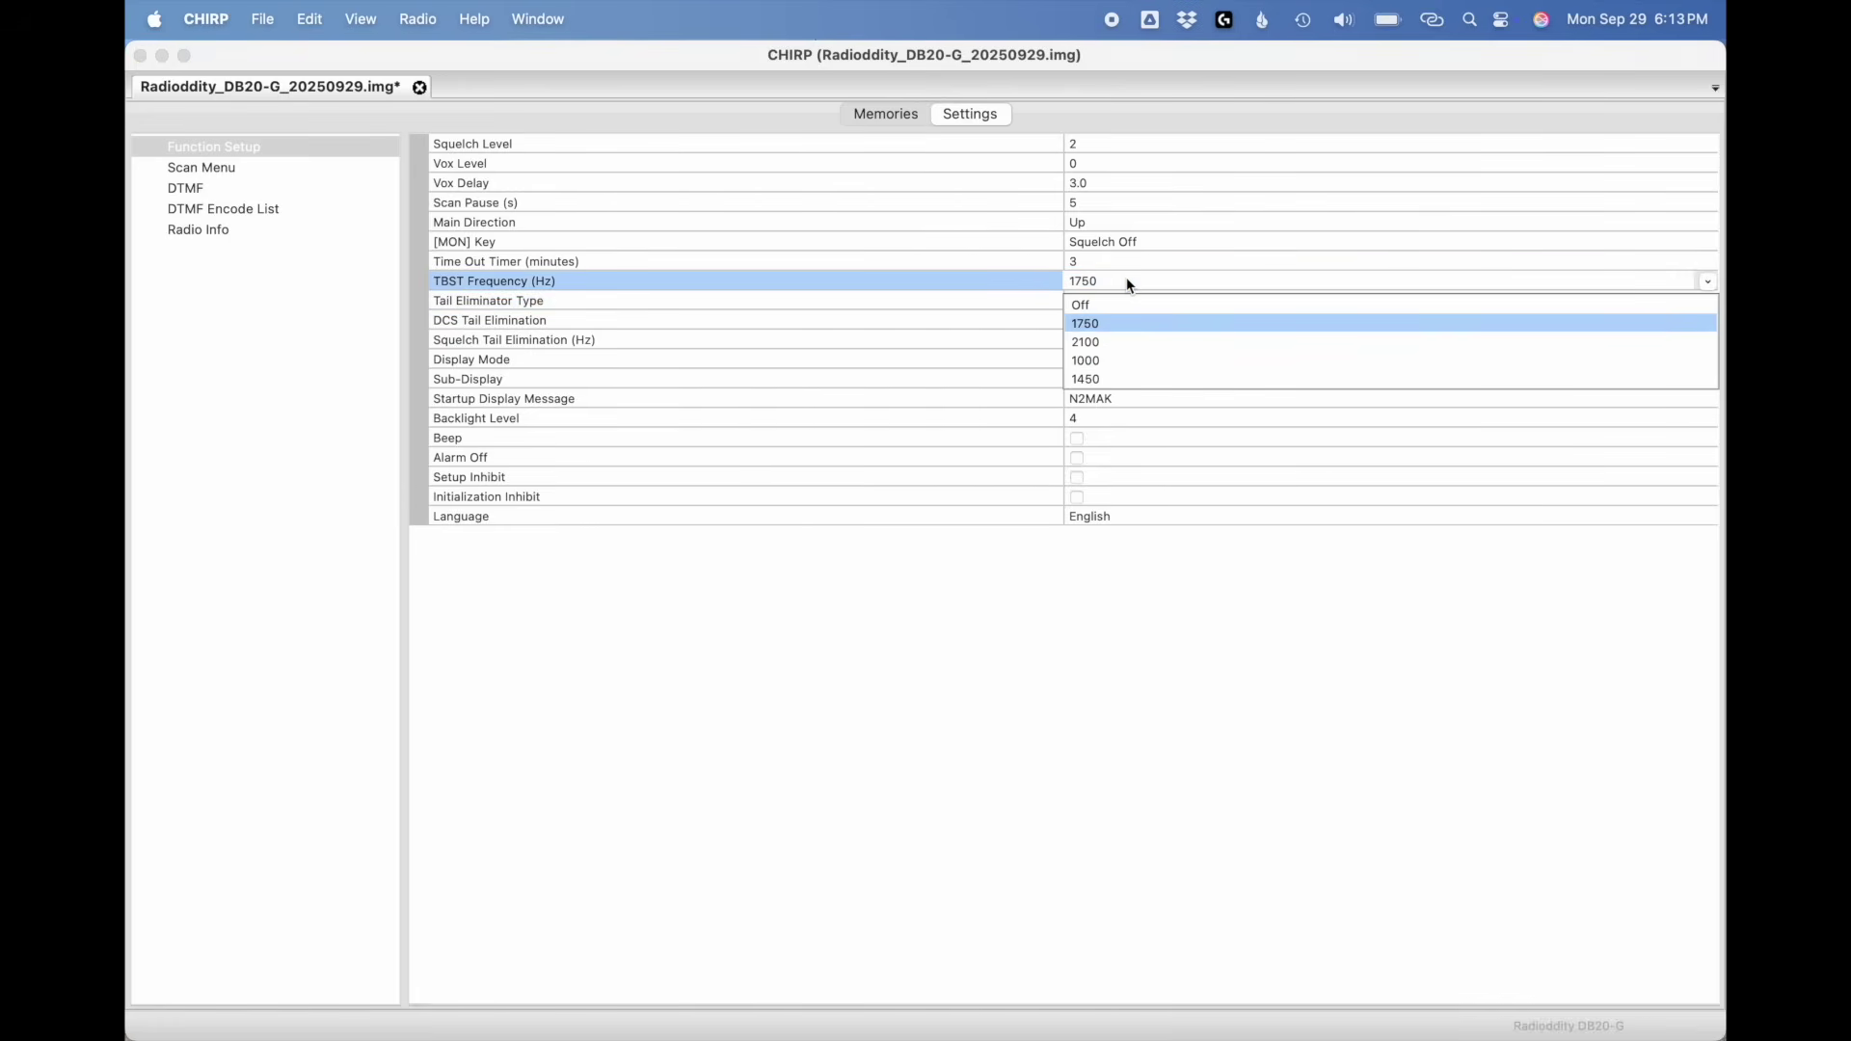
pyautogui.click(1126, 277)
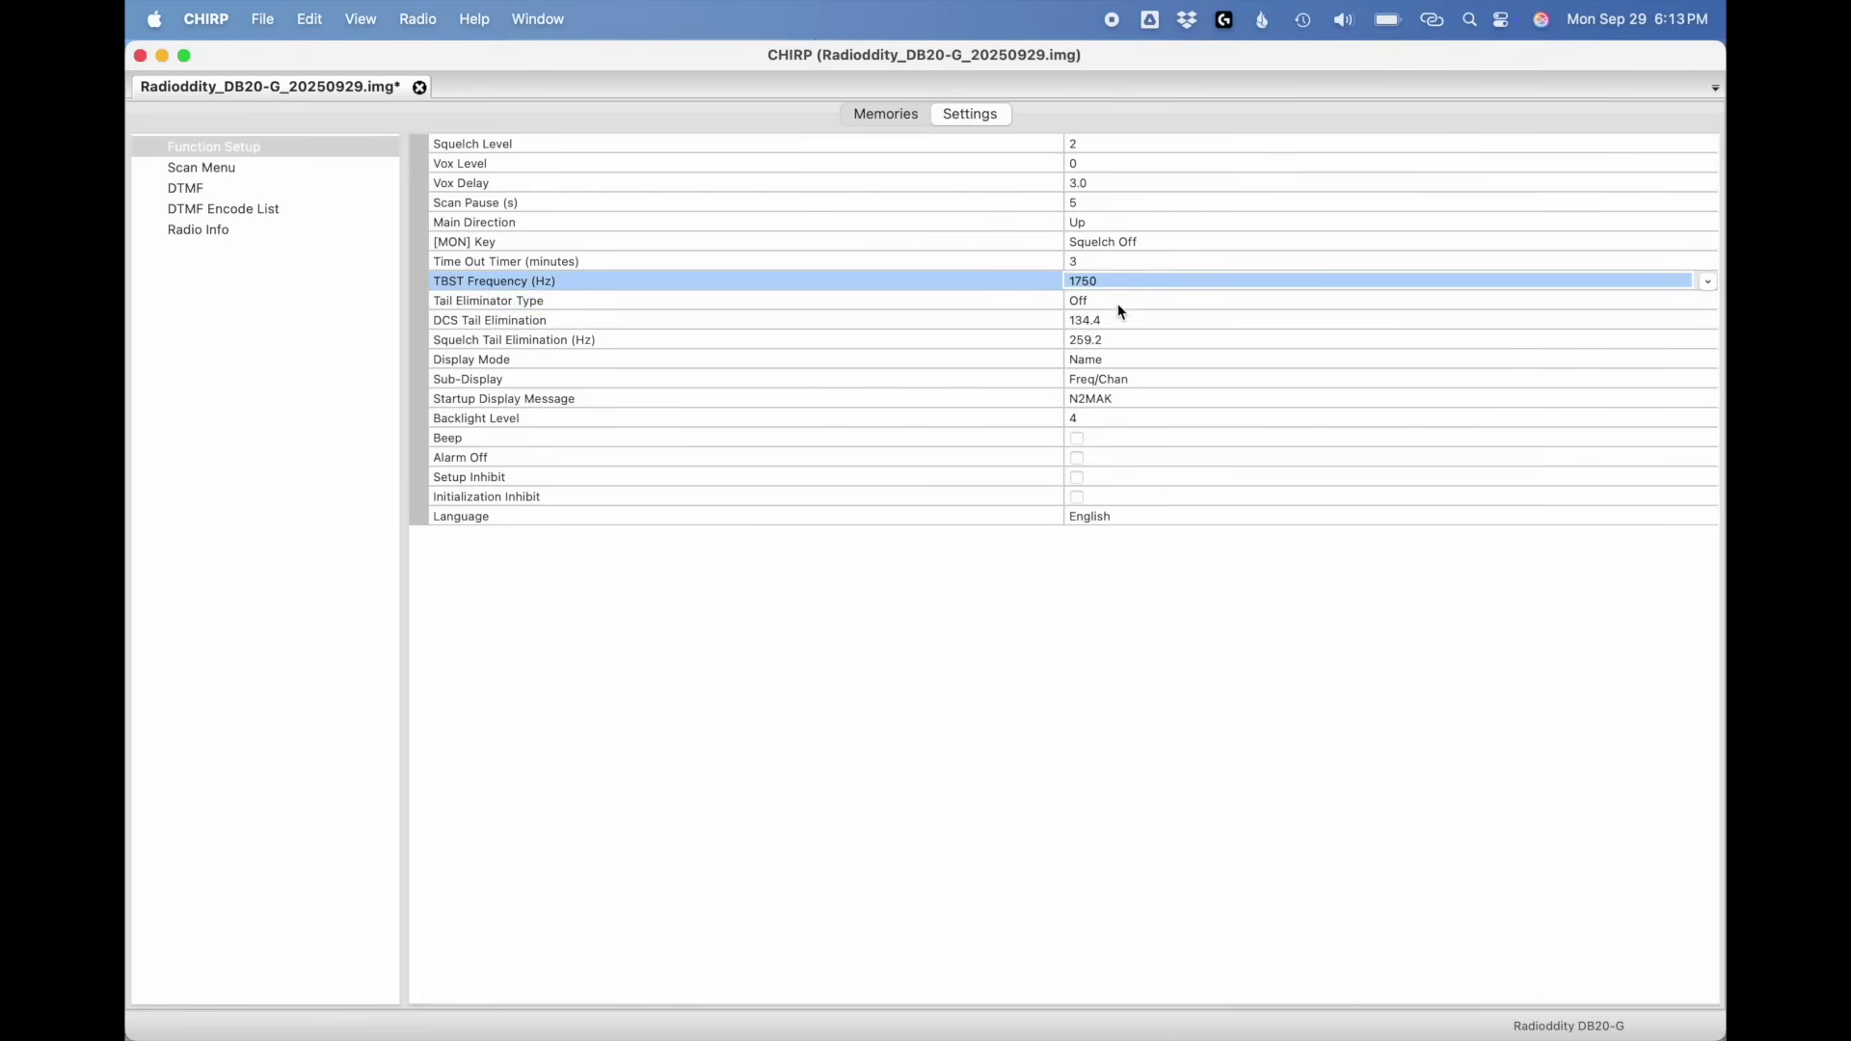
# Step: Choose Name as the Display Mode and Freq/Chan as the Sub-Display
pyautogui.click(1109, 361)
pyautogui.click(1109, 361)
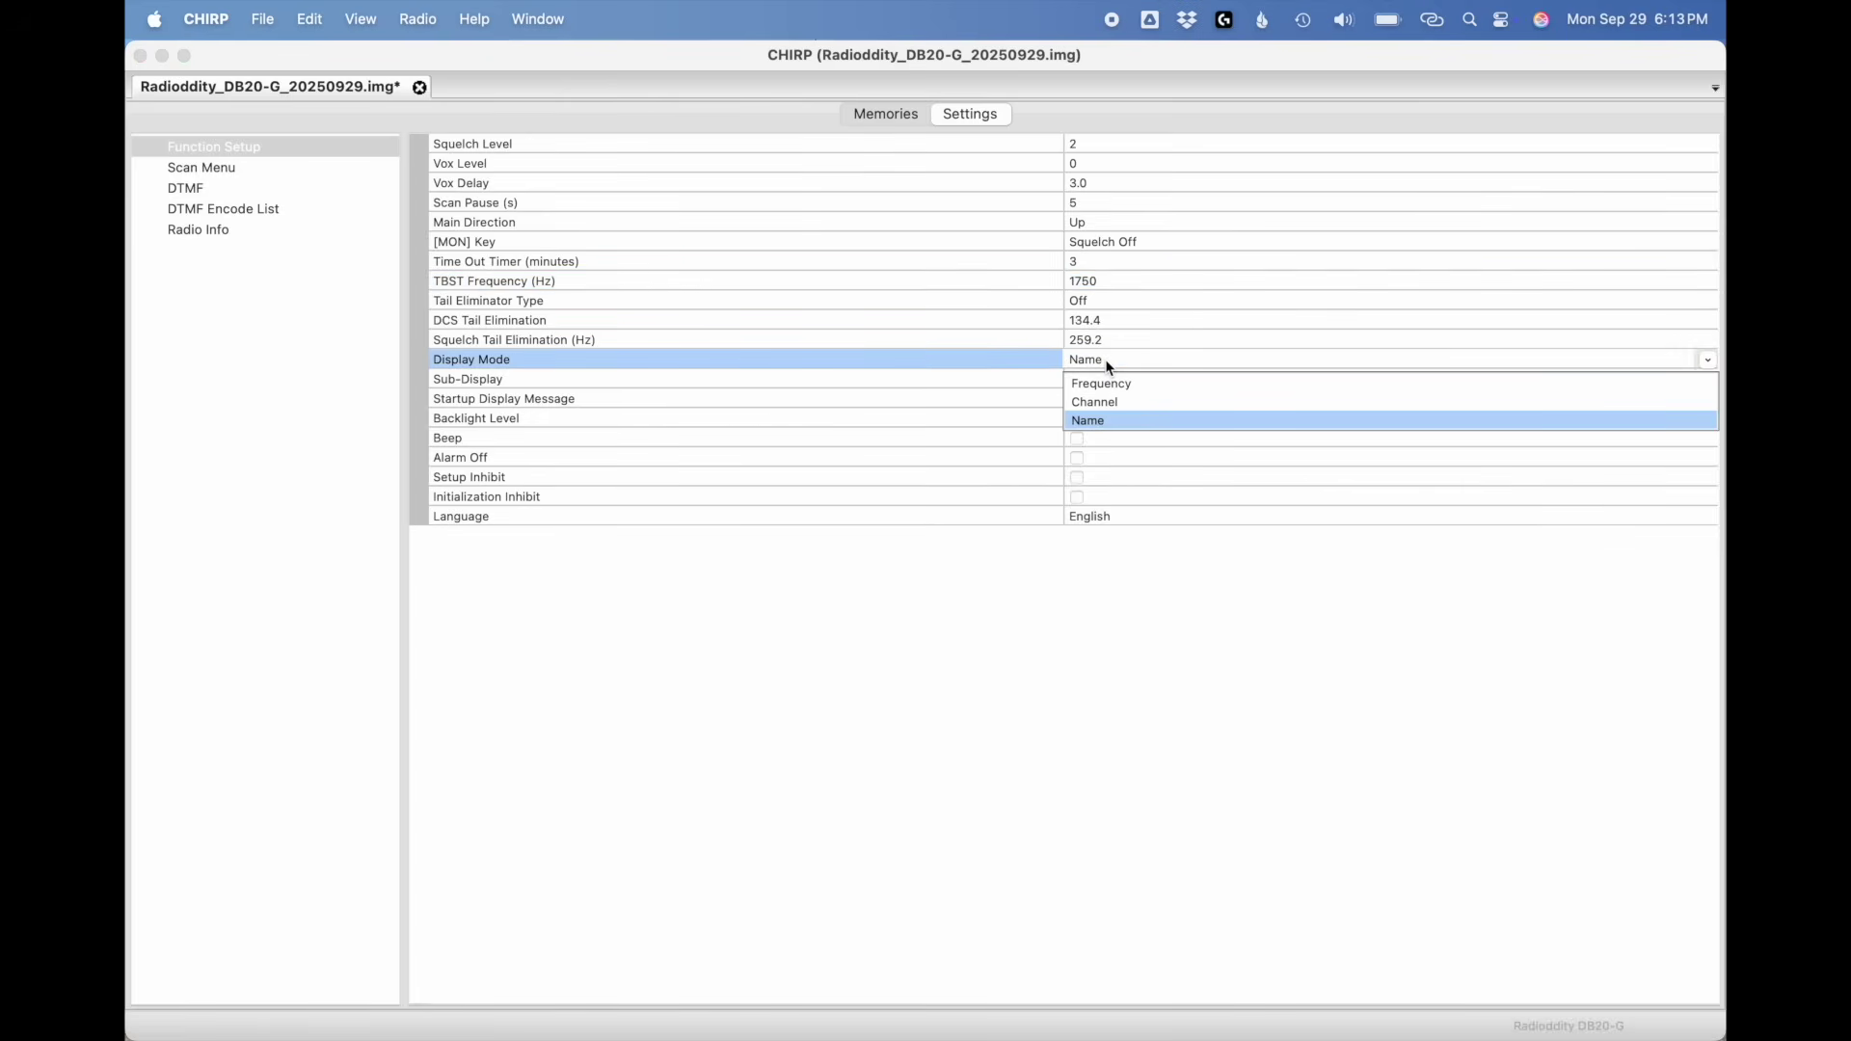
pyautogui.click(1101, 422)
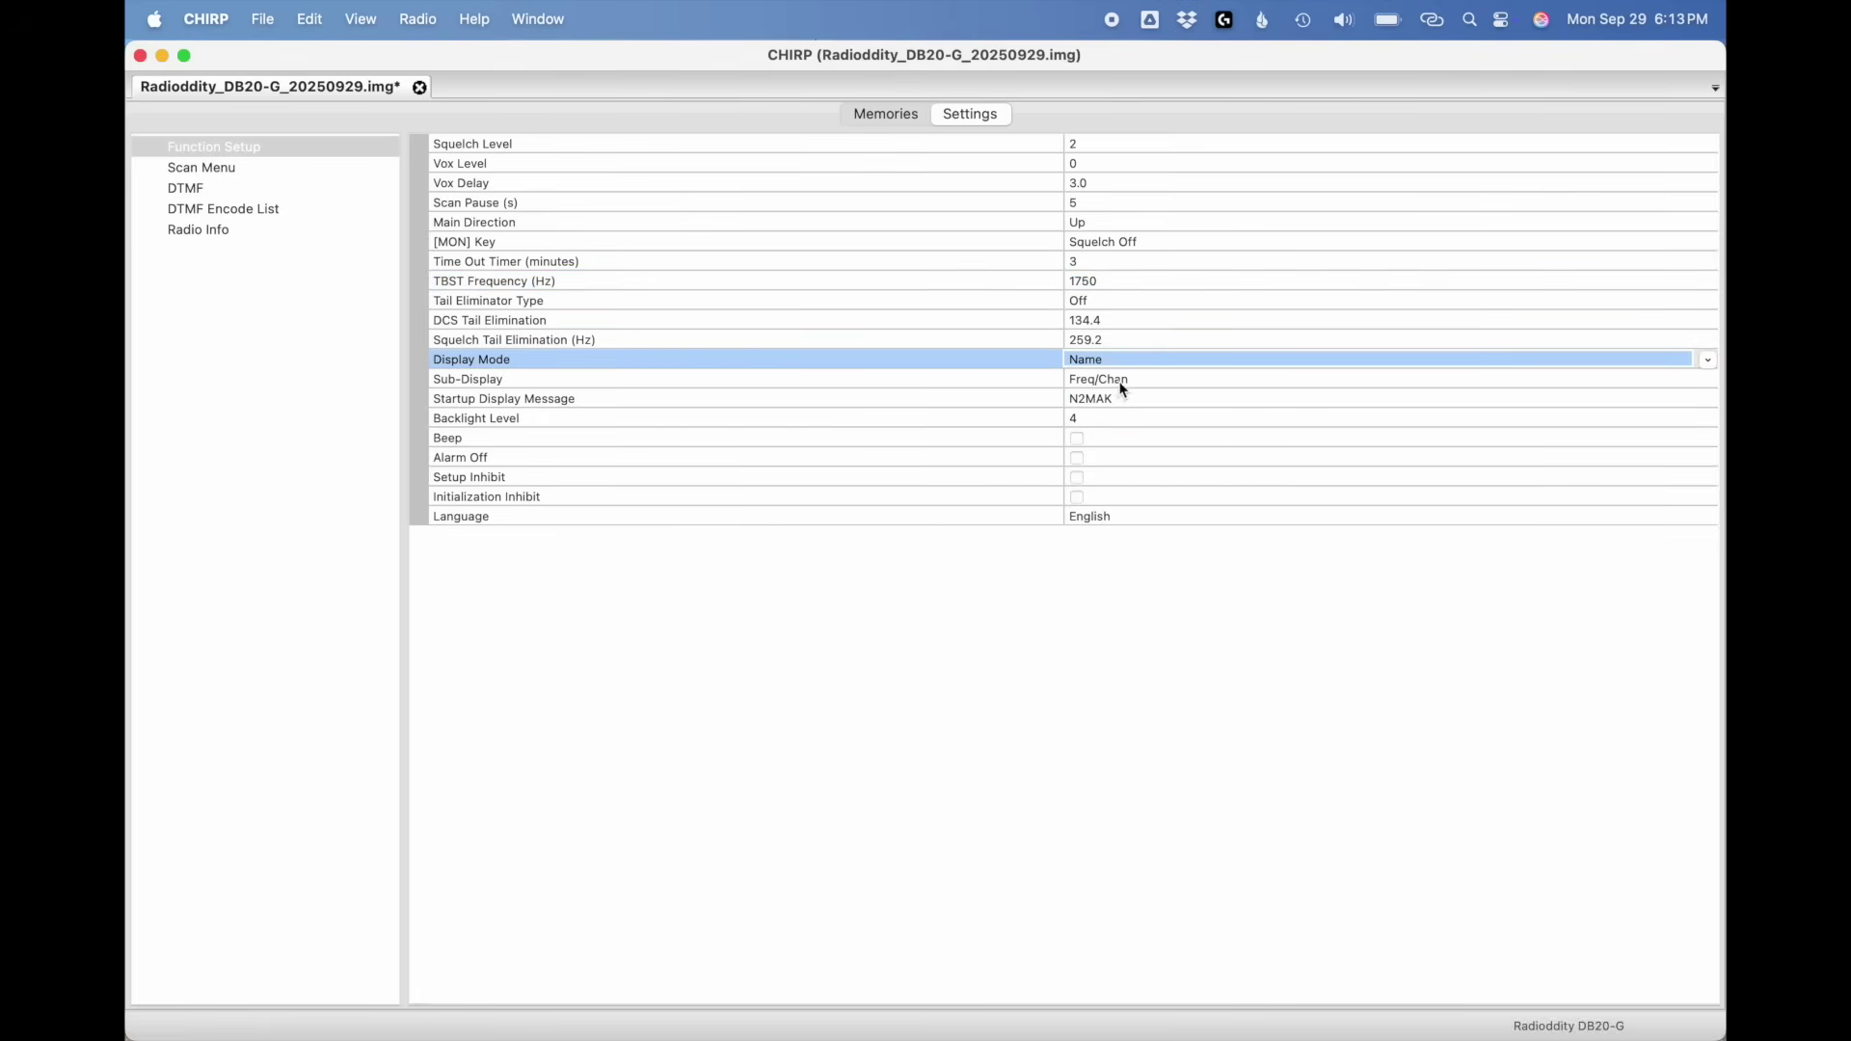
pyautogui.click(1124, 387)
pyautogui.click(1123, 384)
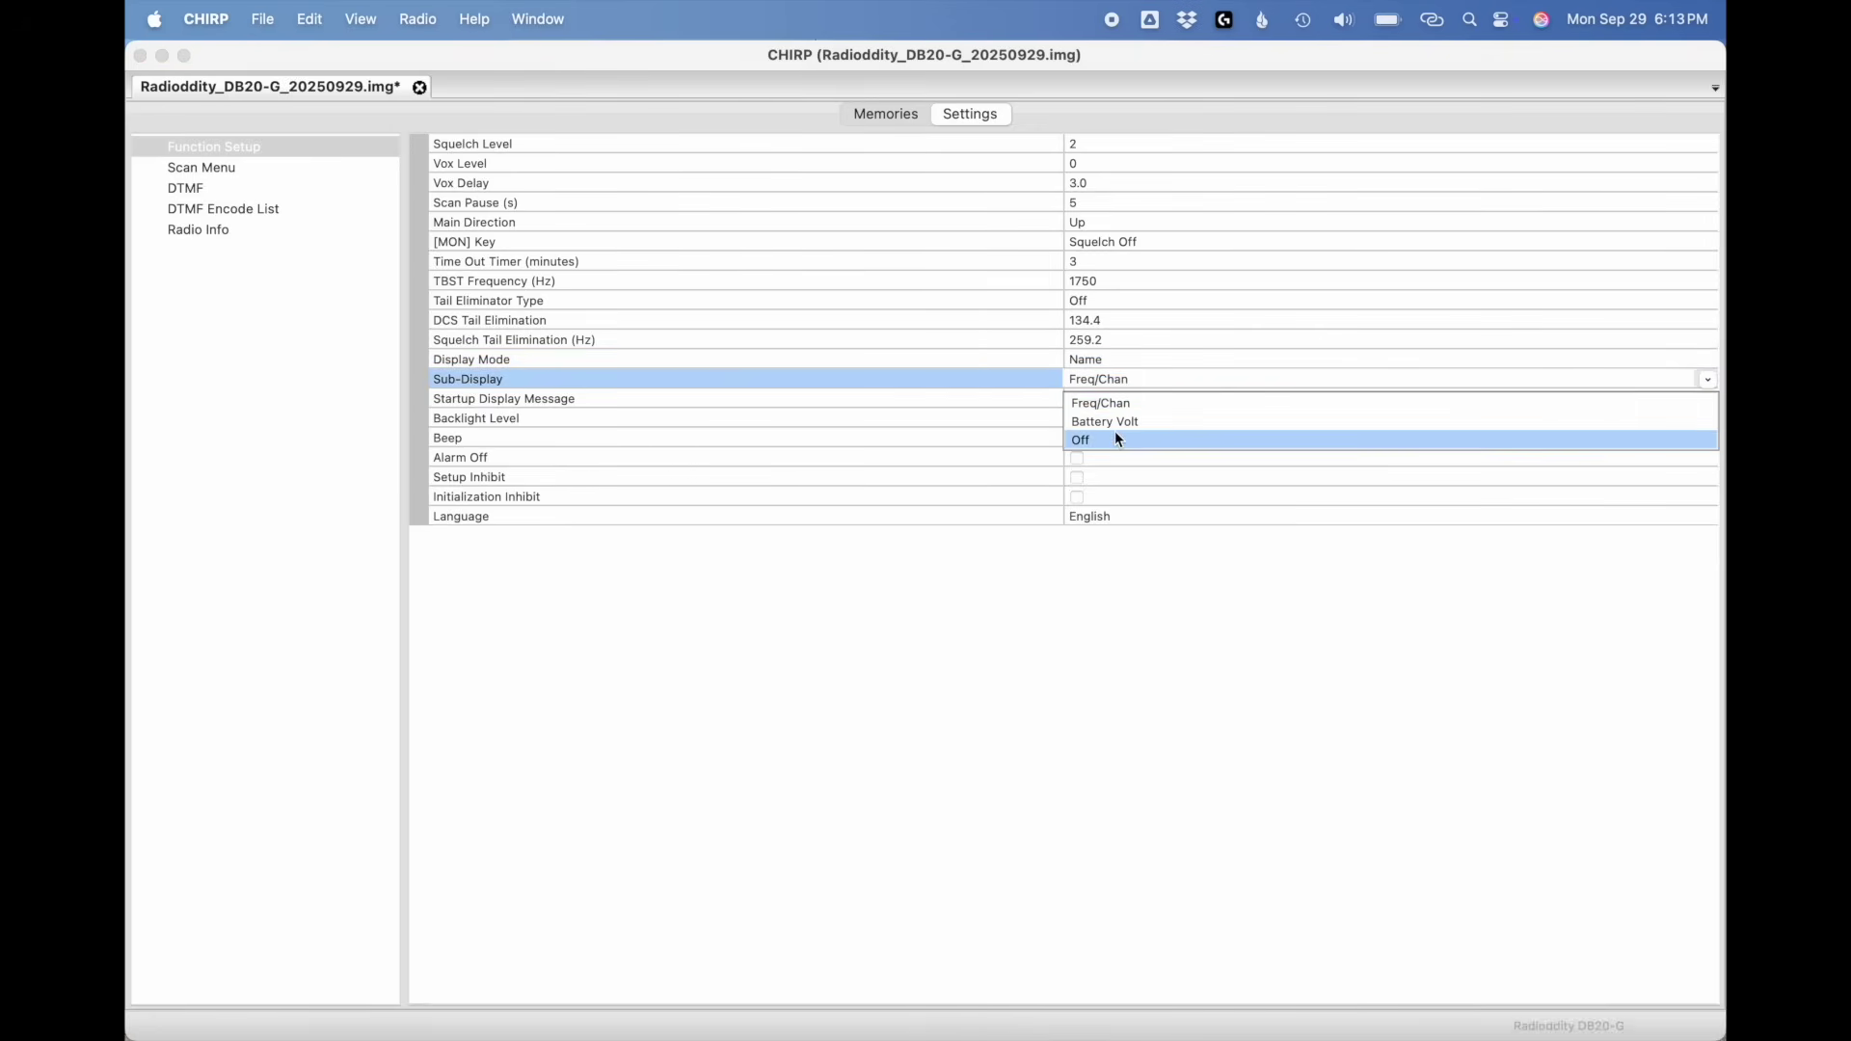
pyautogui.click(1118, 404)
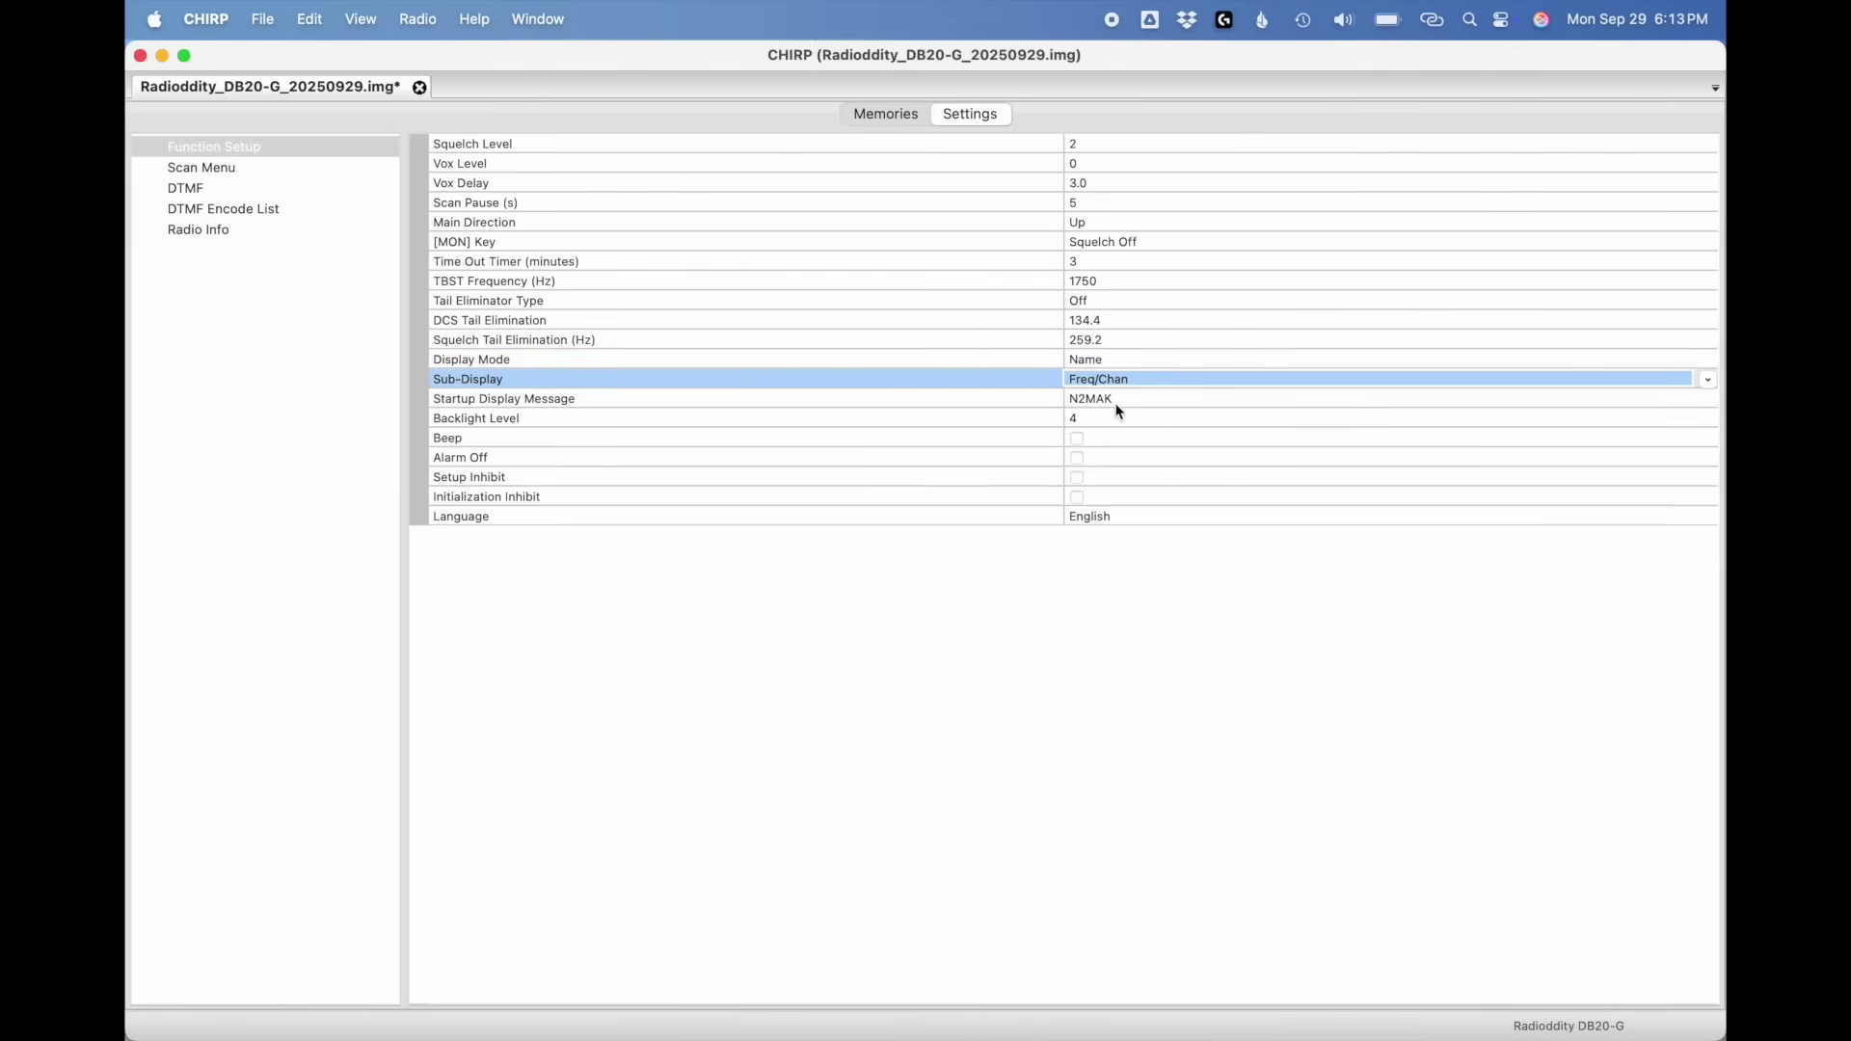
# Step: Check the Startup Display Message field, set the Backlight Level to 4 and leave Beep disabled
pyautogui.click(1117, 403)
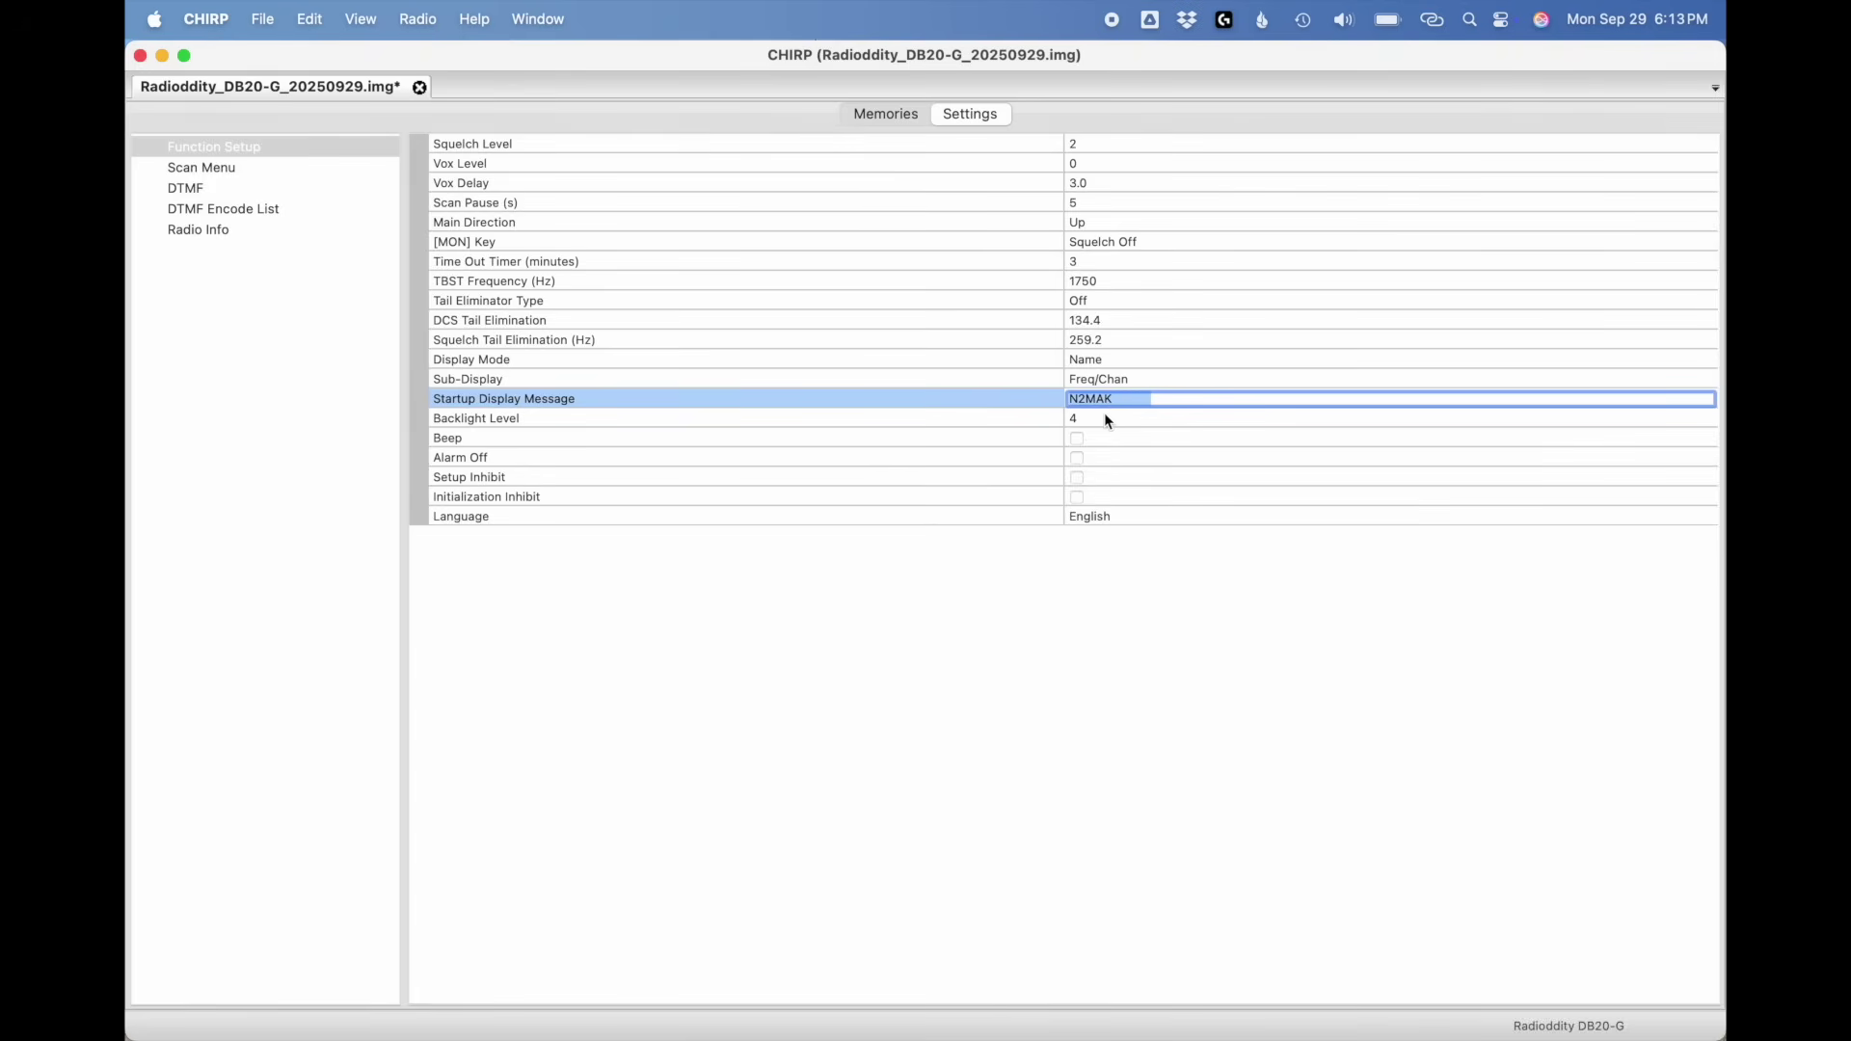
pyautogui.click(1105, 416)
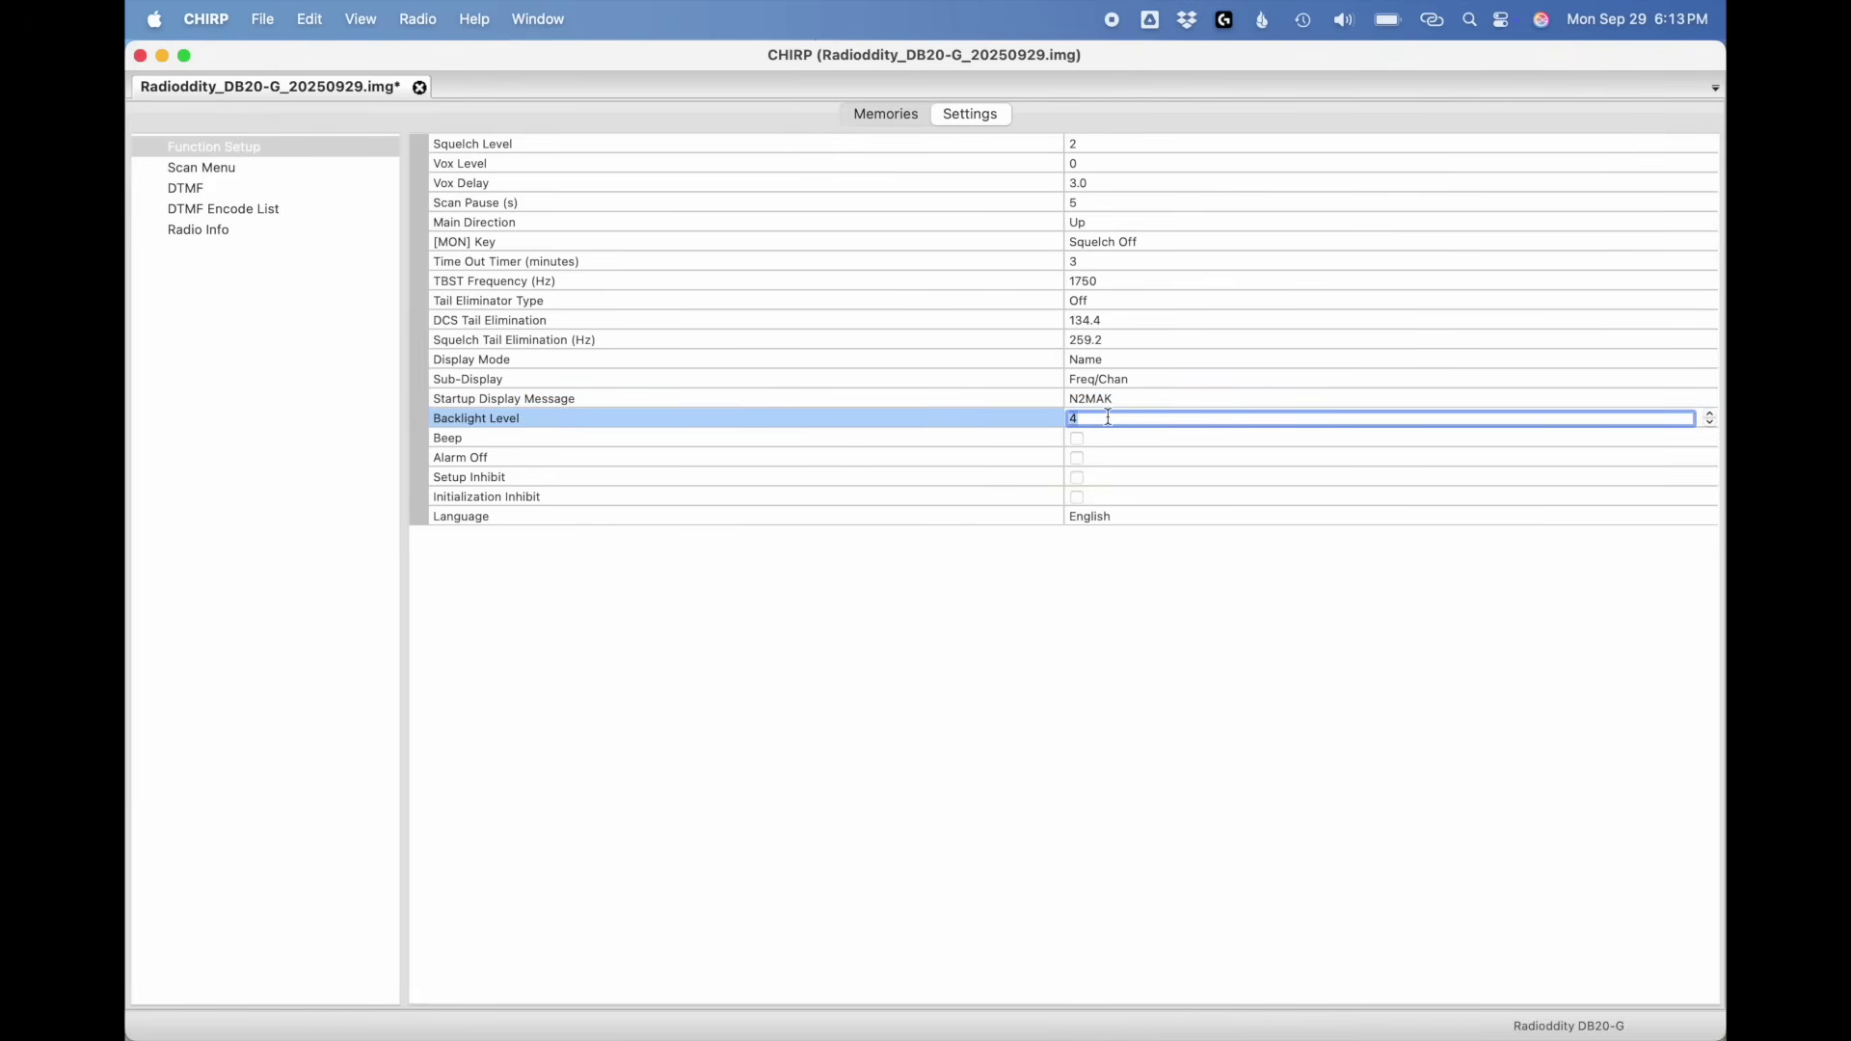
pyautogui.click(1709, 413)
pyautogui.click(1078, 440)
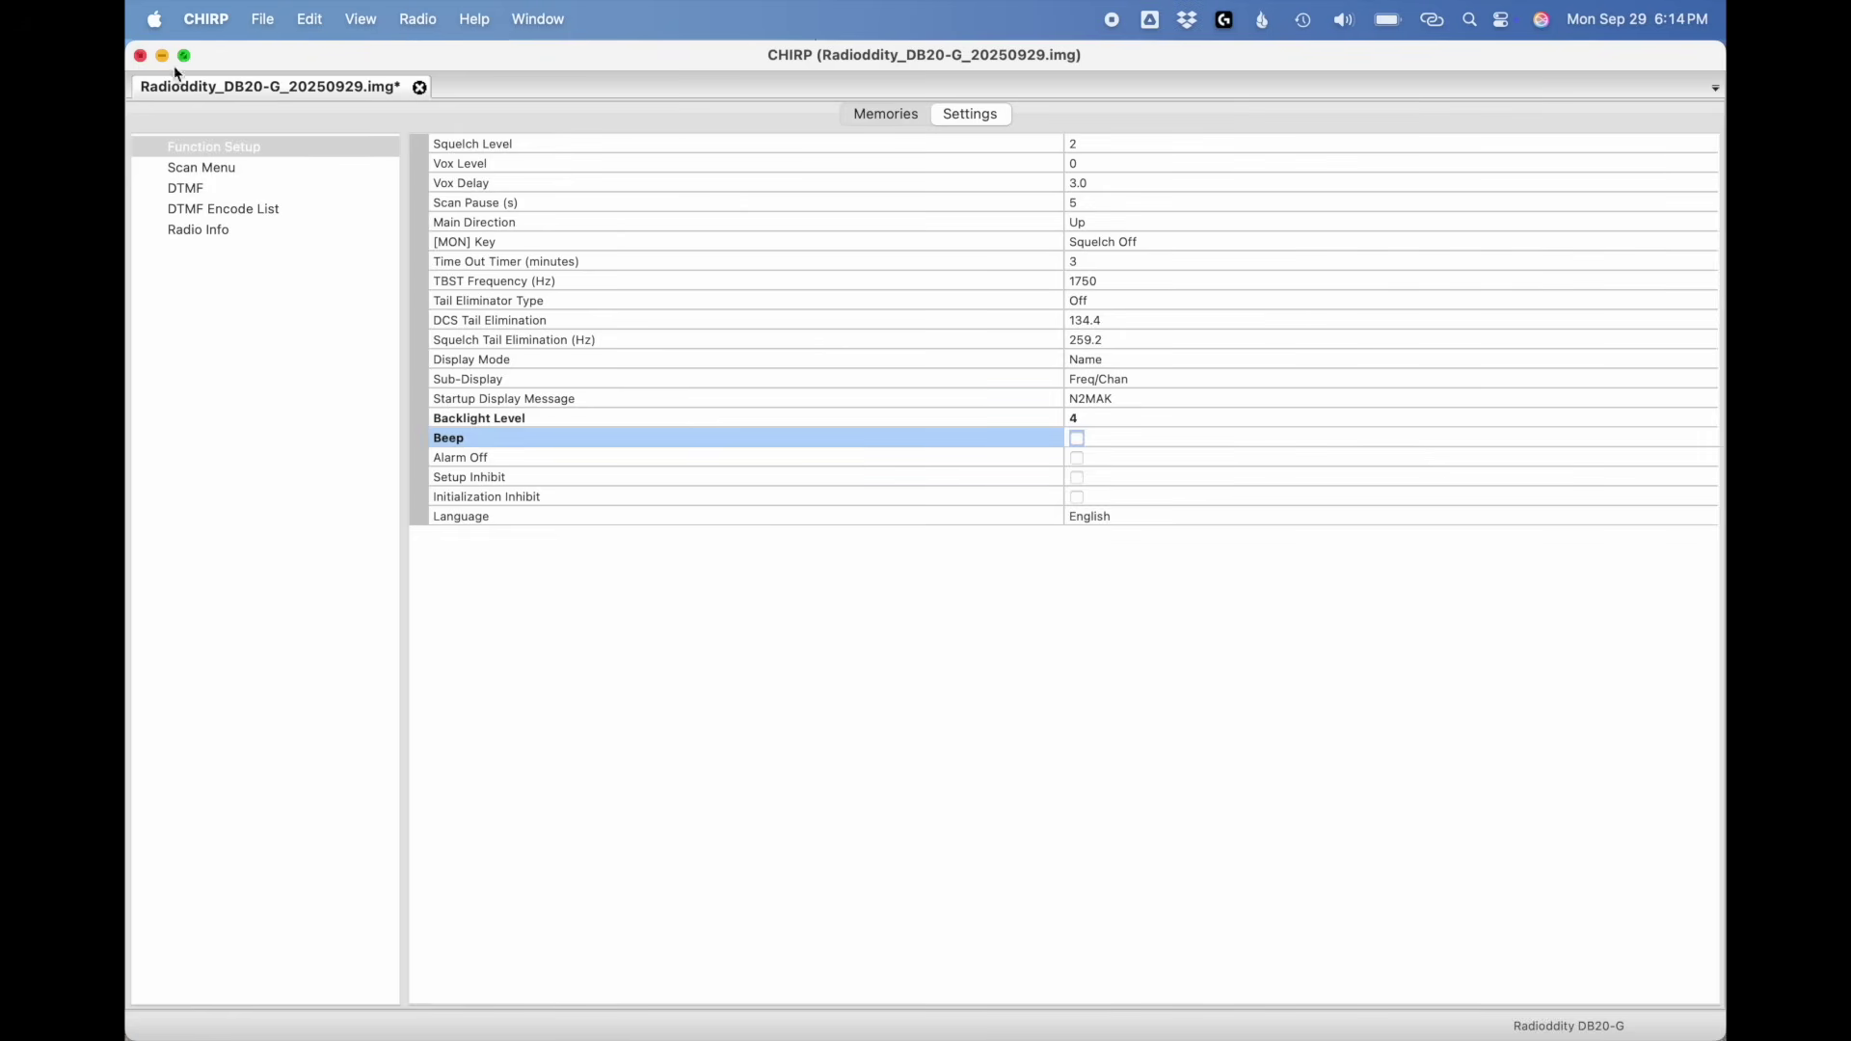
# Step: Examine the scan settings and the options available for the Priority Channel
pyautogui.click(201, 175)
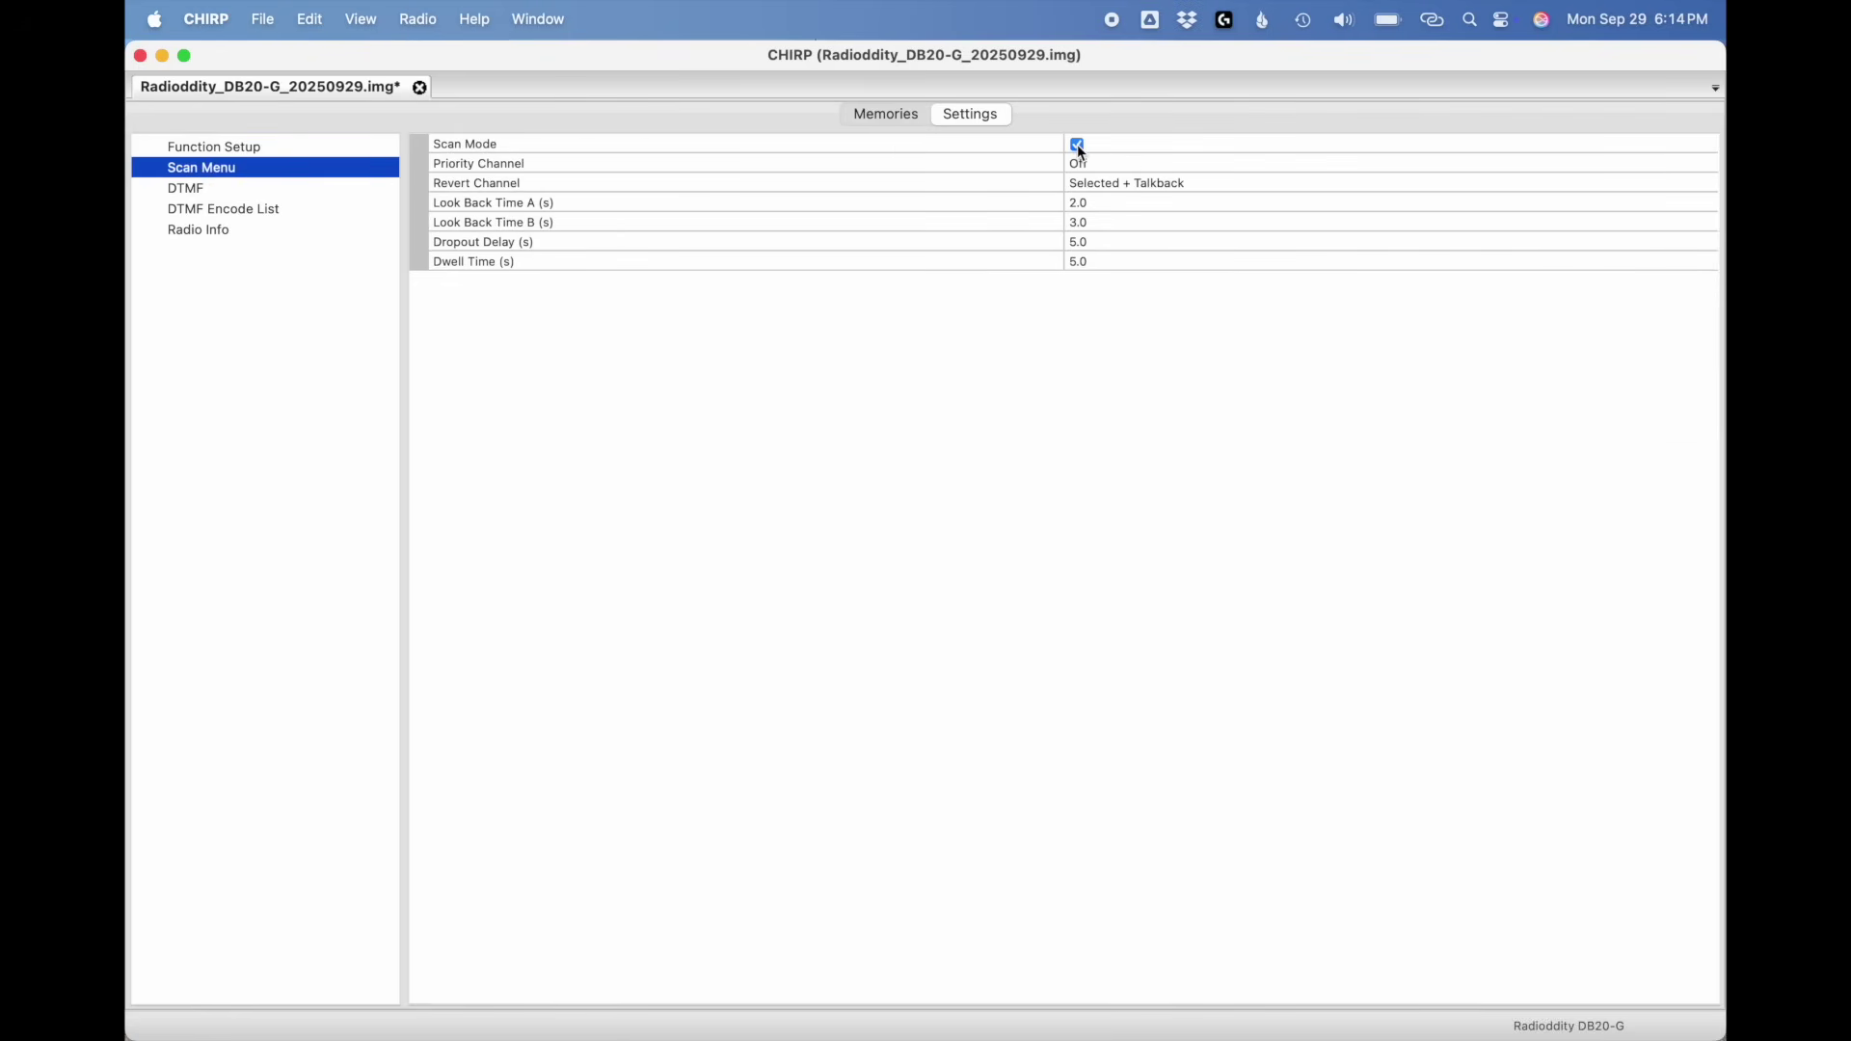
pyautogui.click(1100, 169)
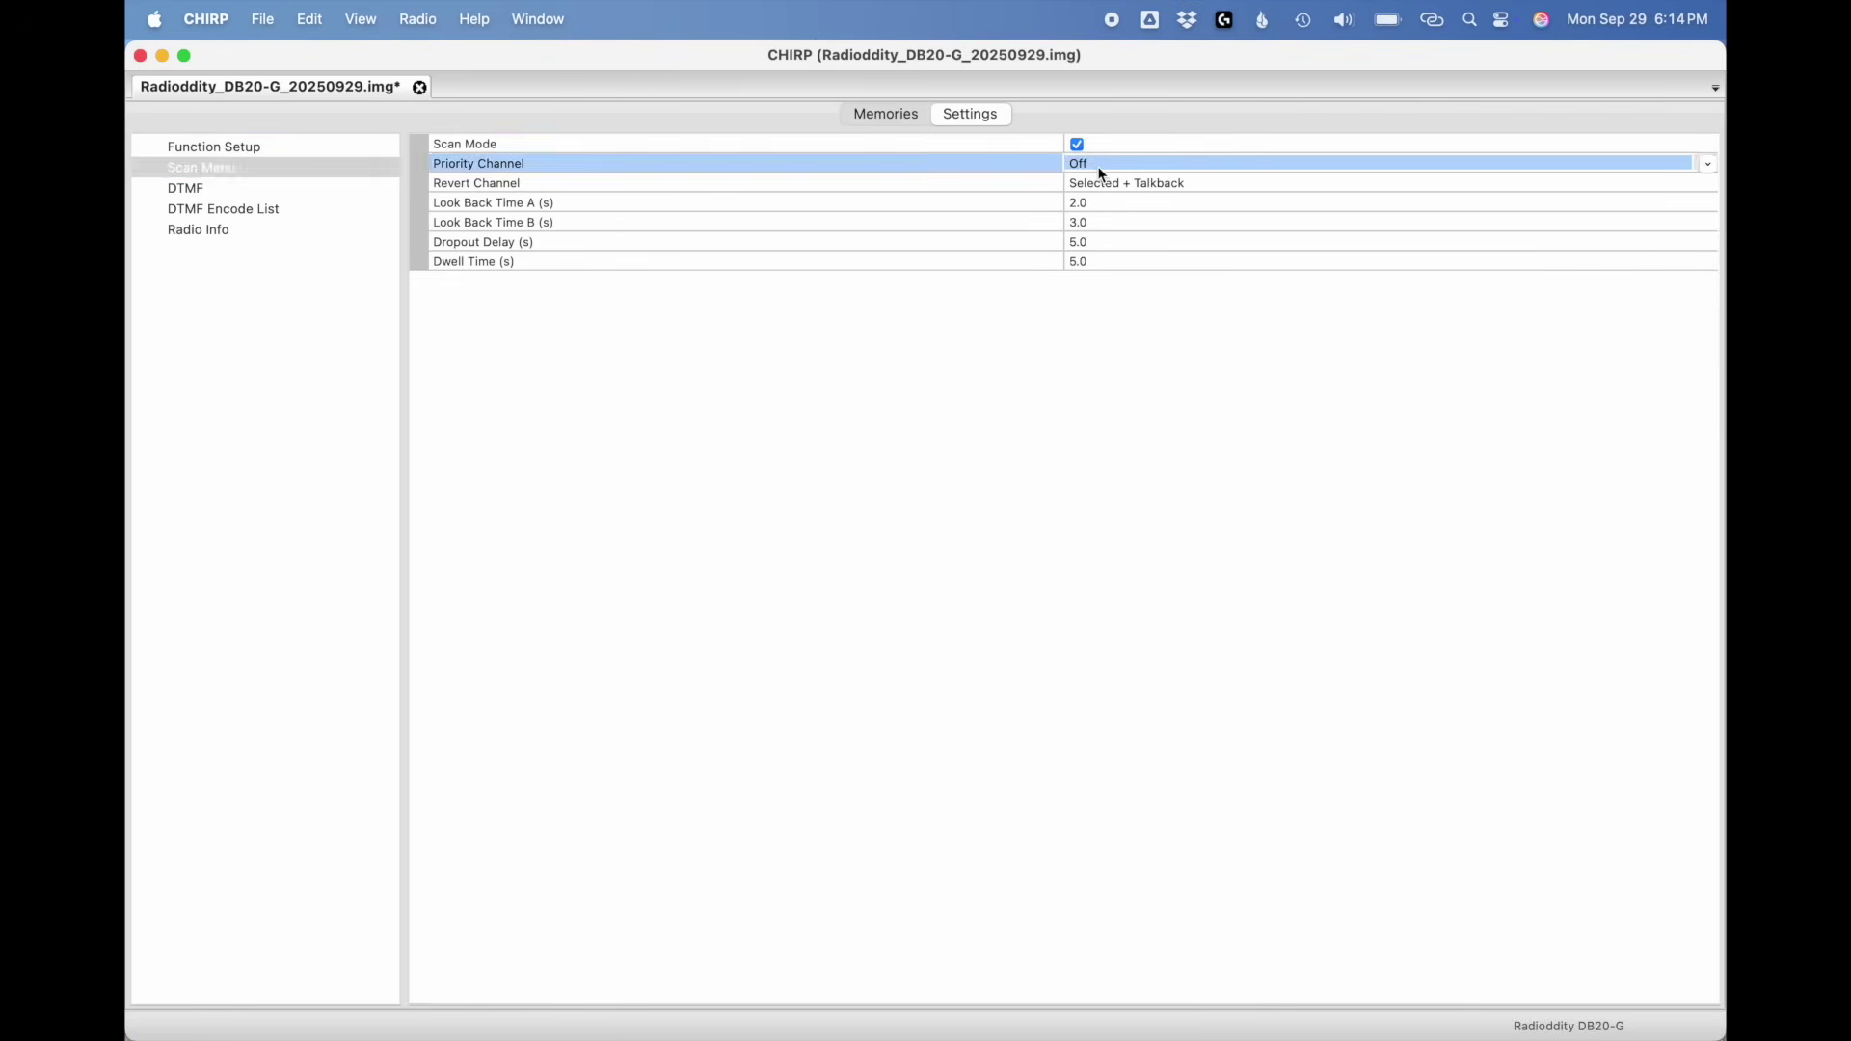
pyautogui.click(1101, 170)
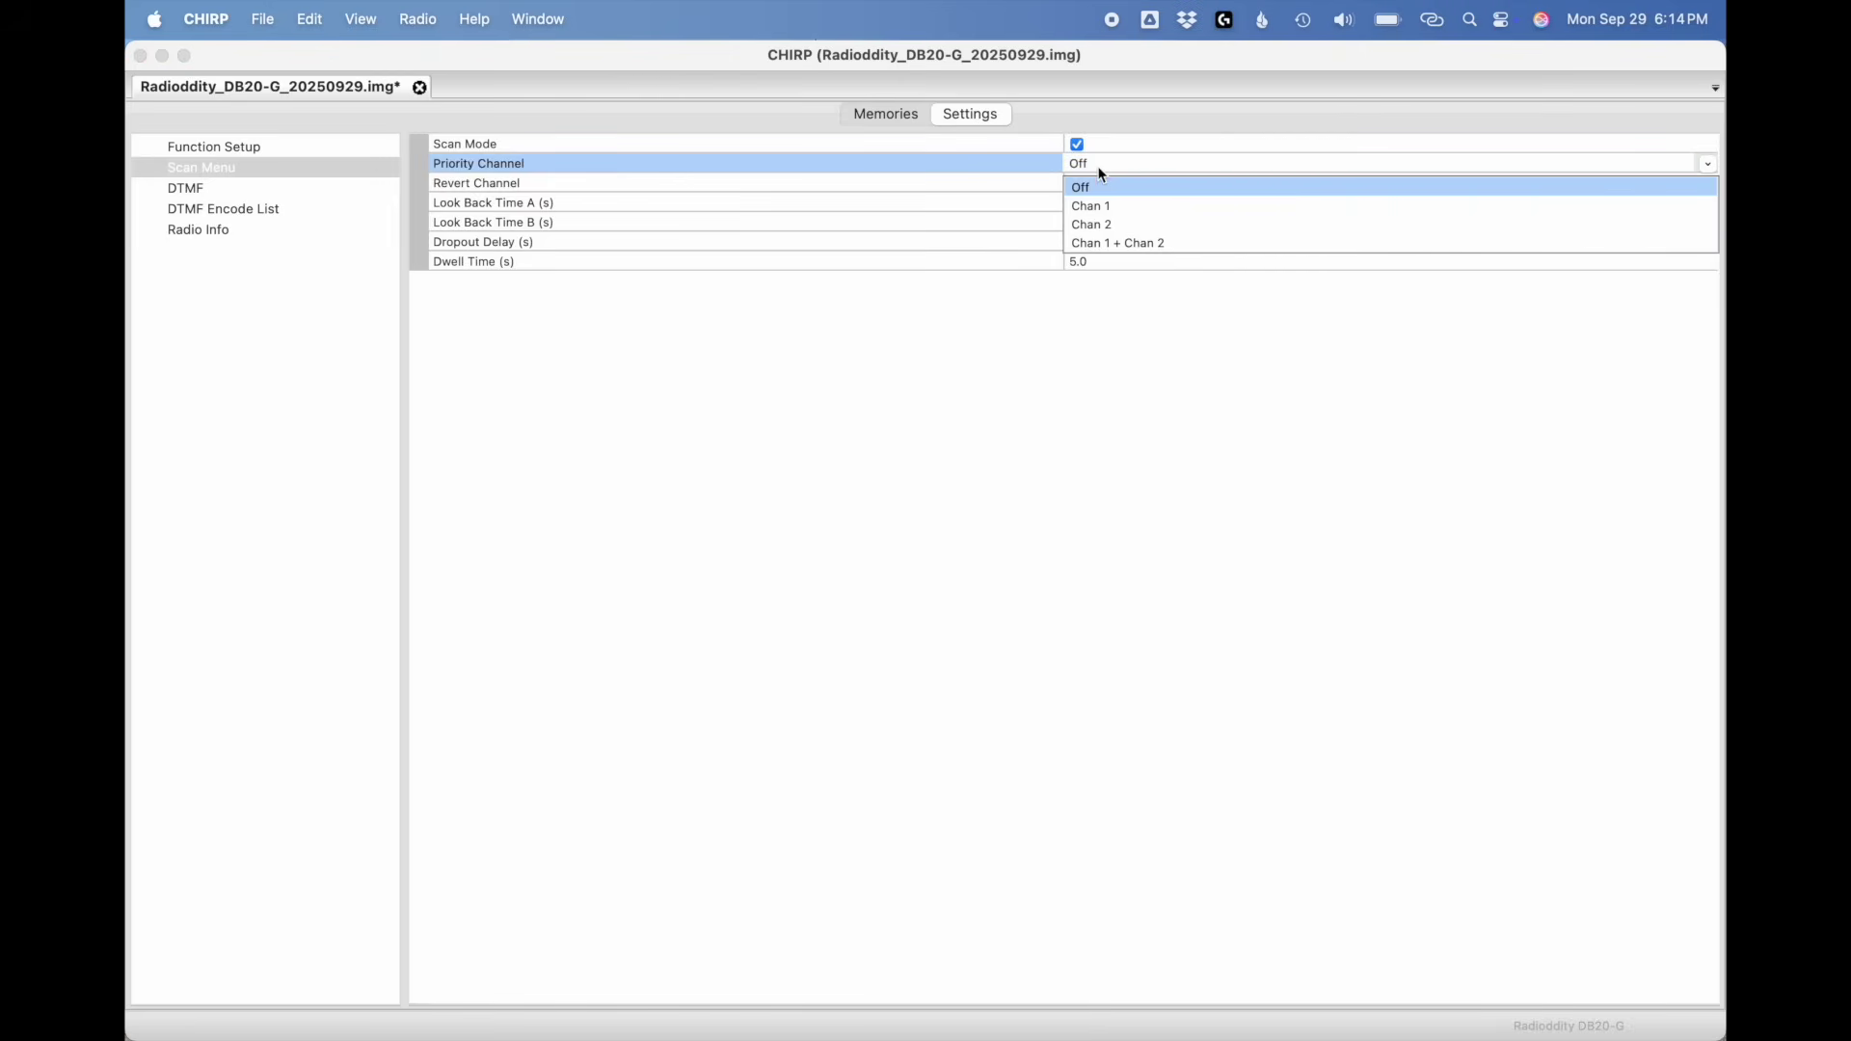
pyautogui.click(1102, 173)
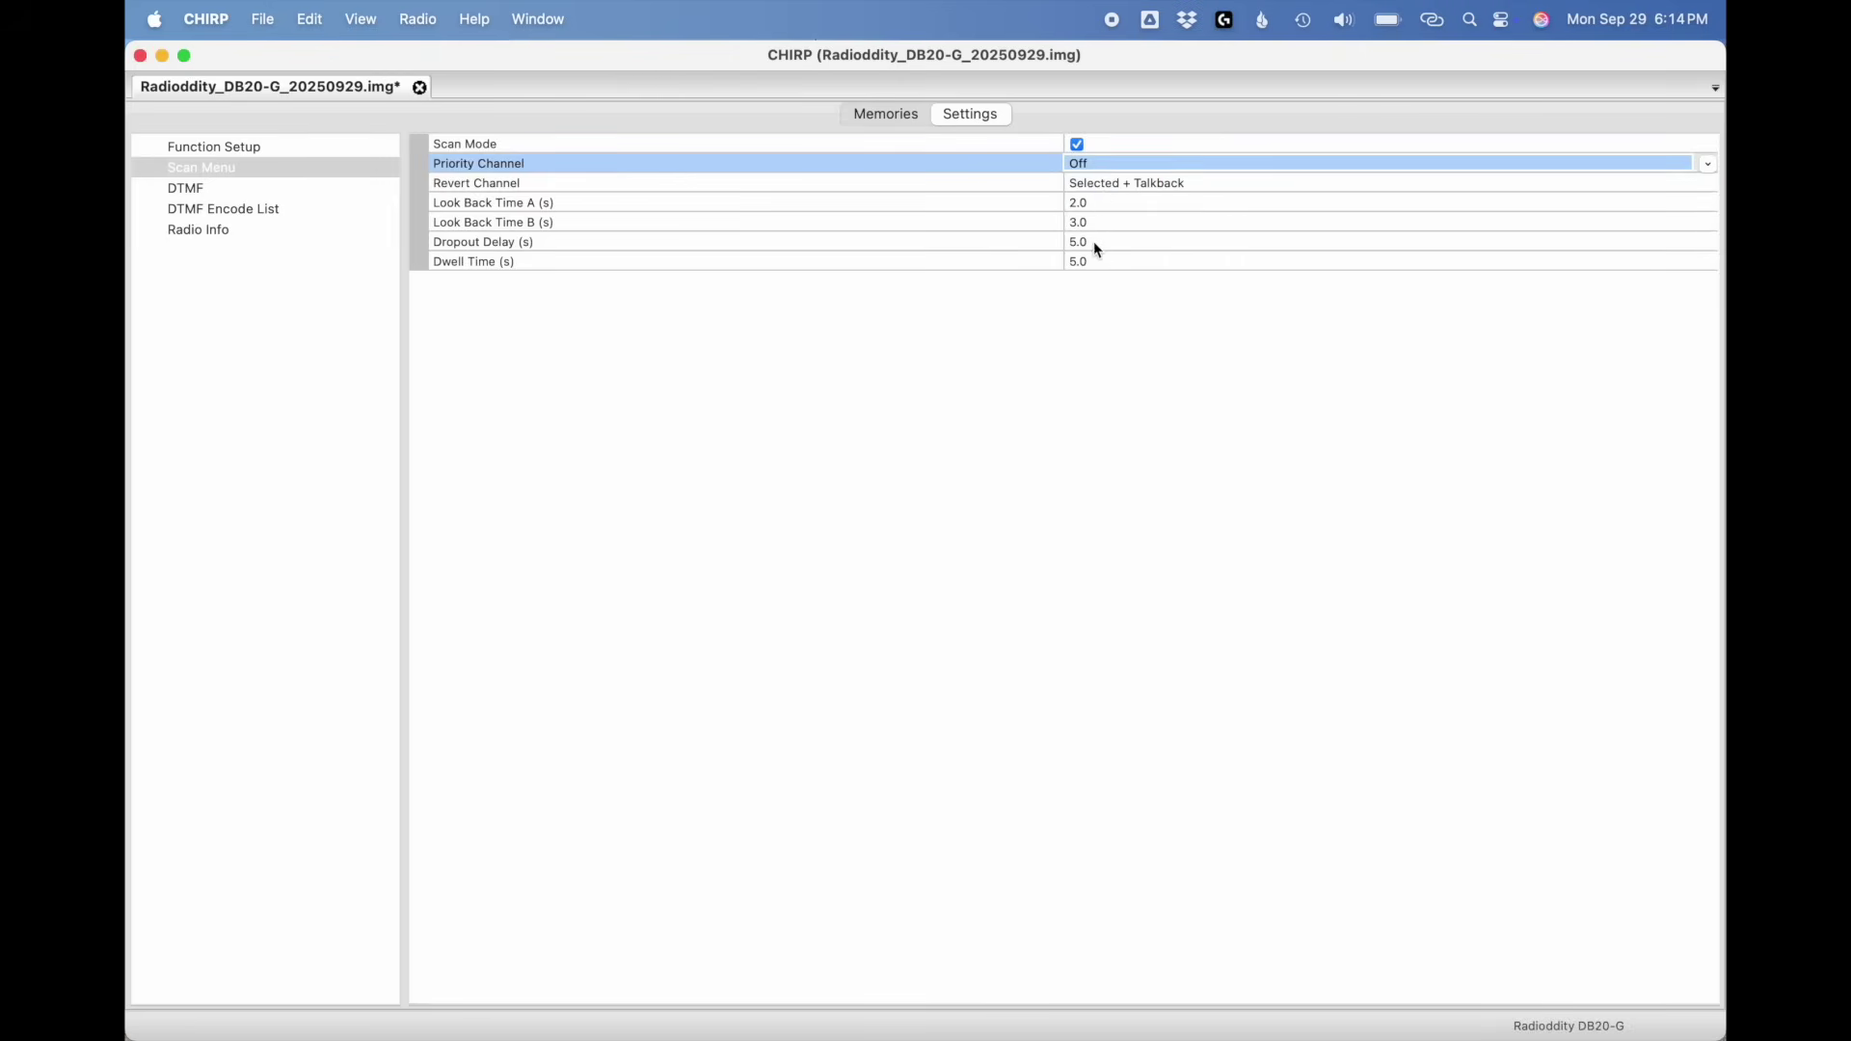
# Step: Review the DTMF settings, the DTMF encode list and the radio information, and return to the function setup
pyautogui.click(198, 192)
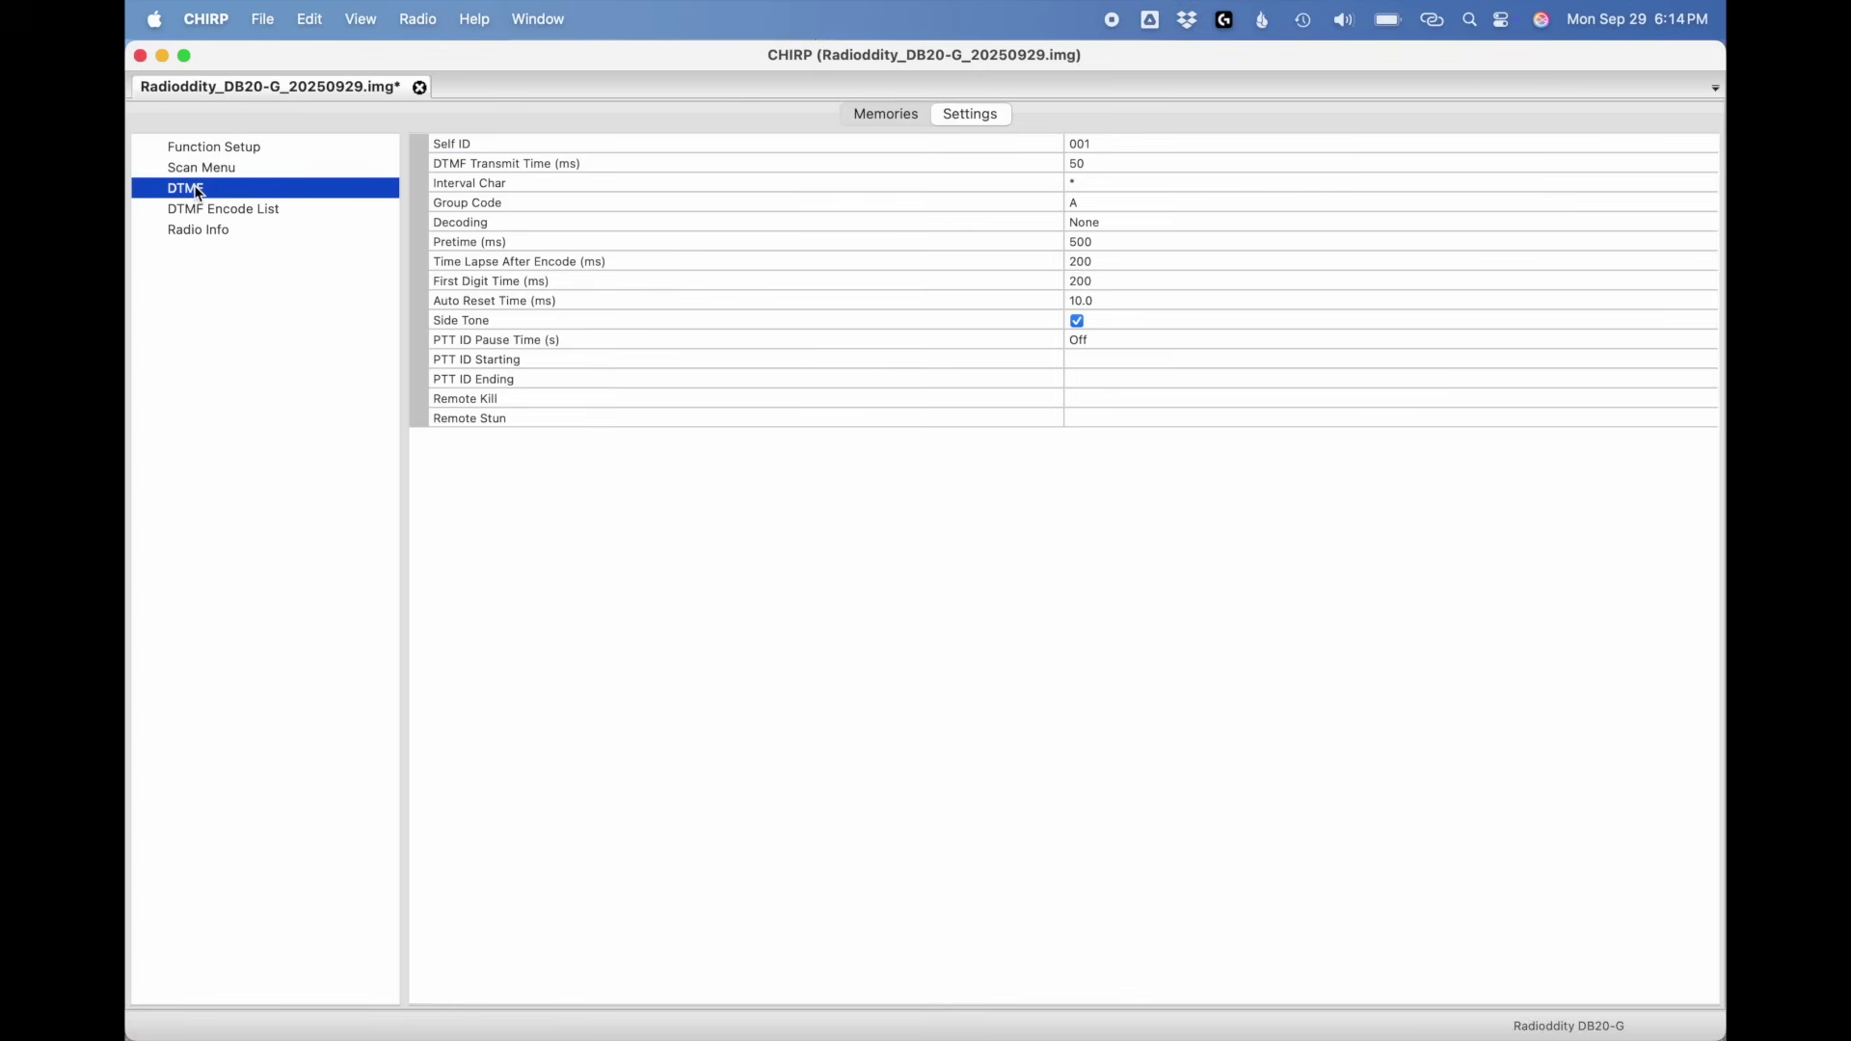
pyautogui.click(199, 212)
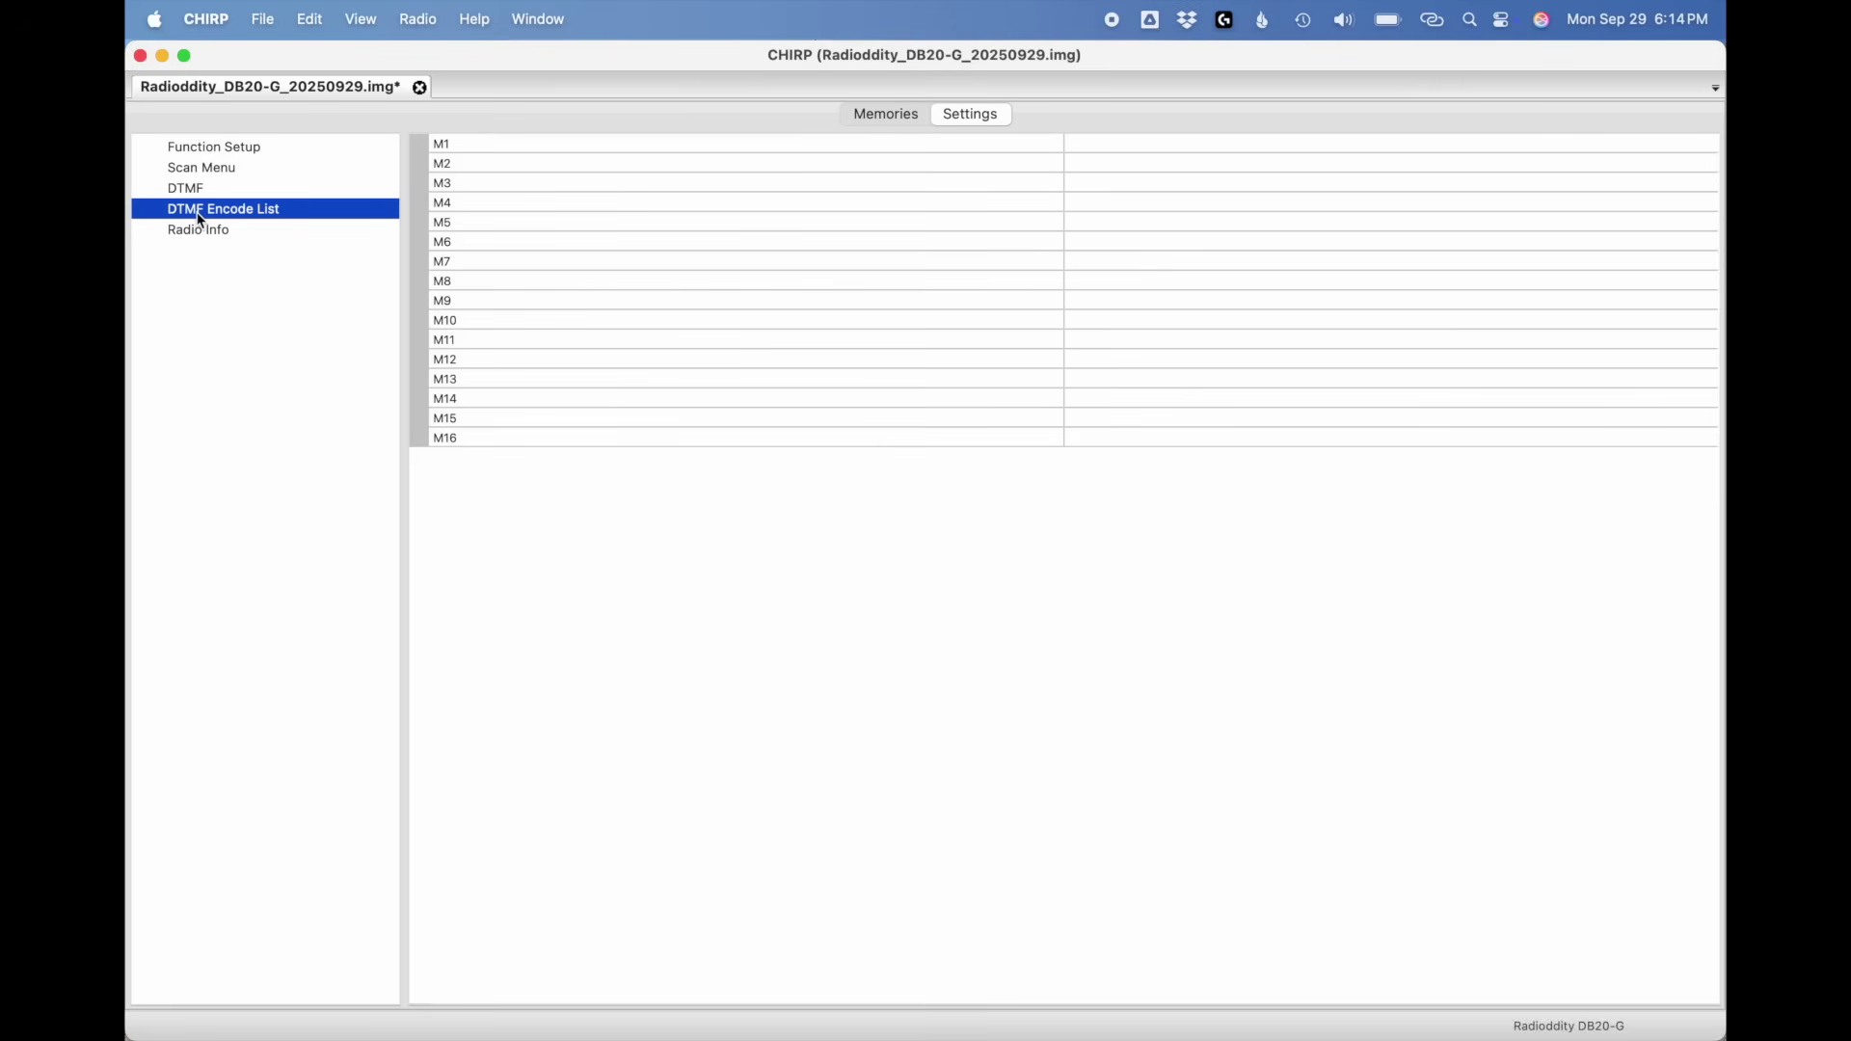
pyautogui.click(201, 235)
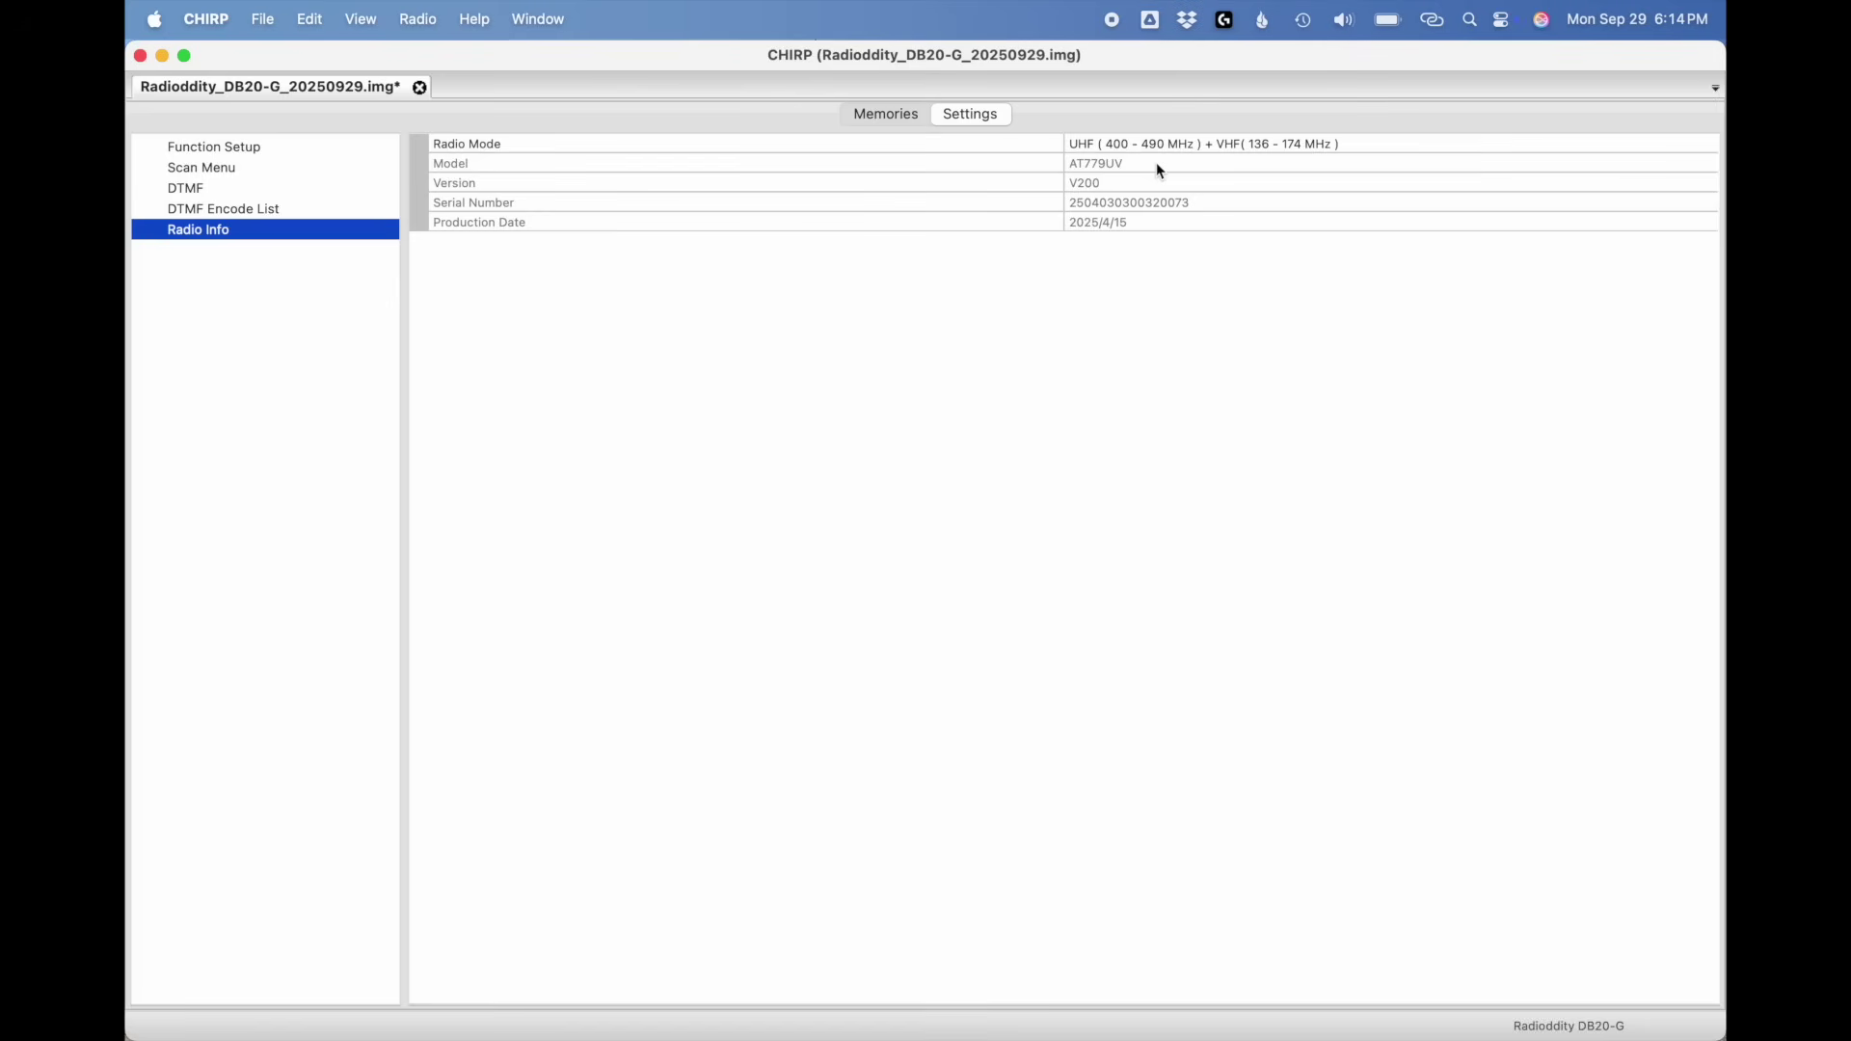
pyautogui.click(216, 156)
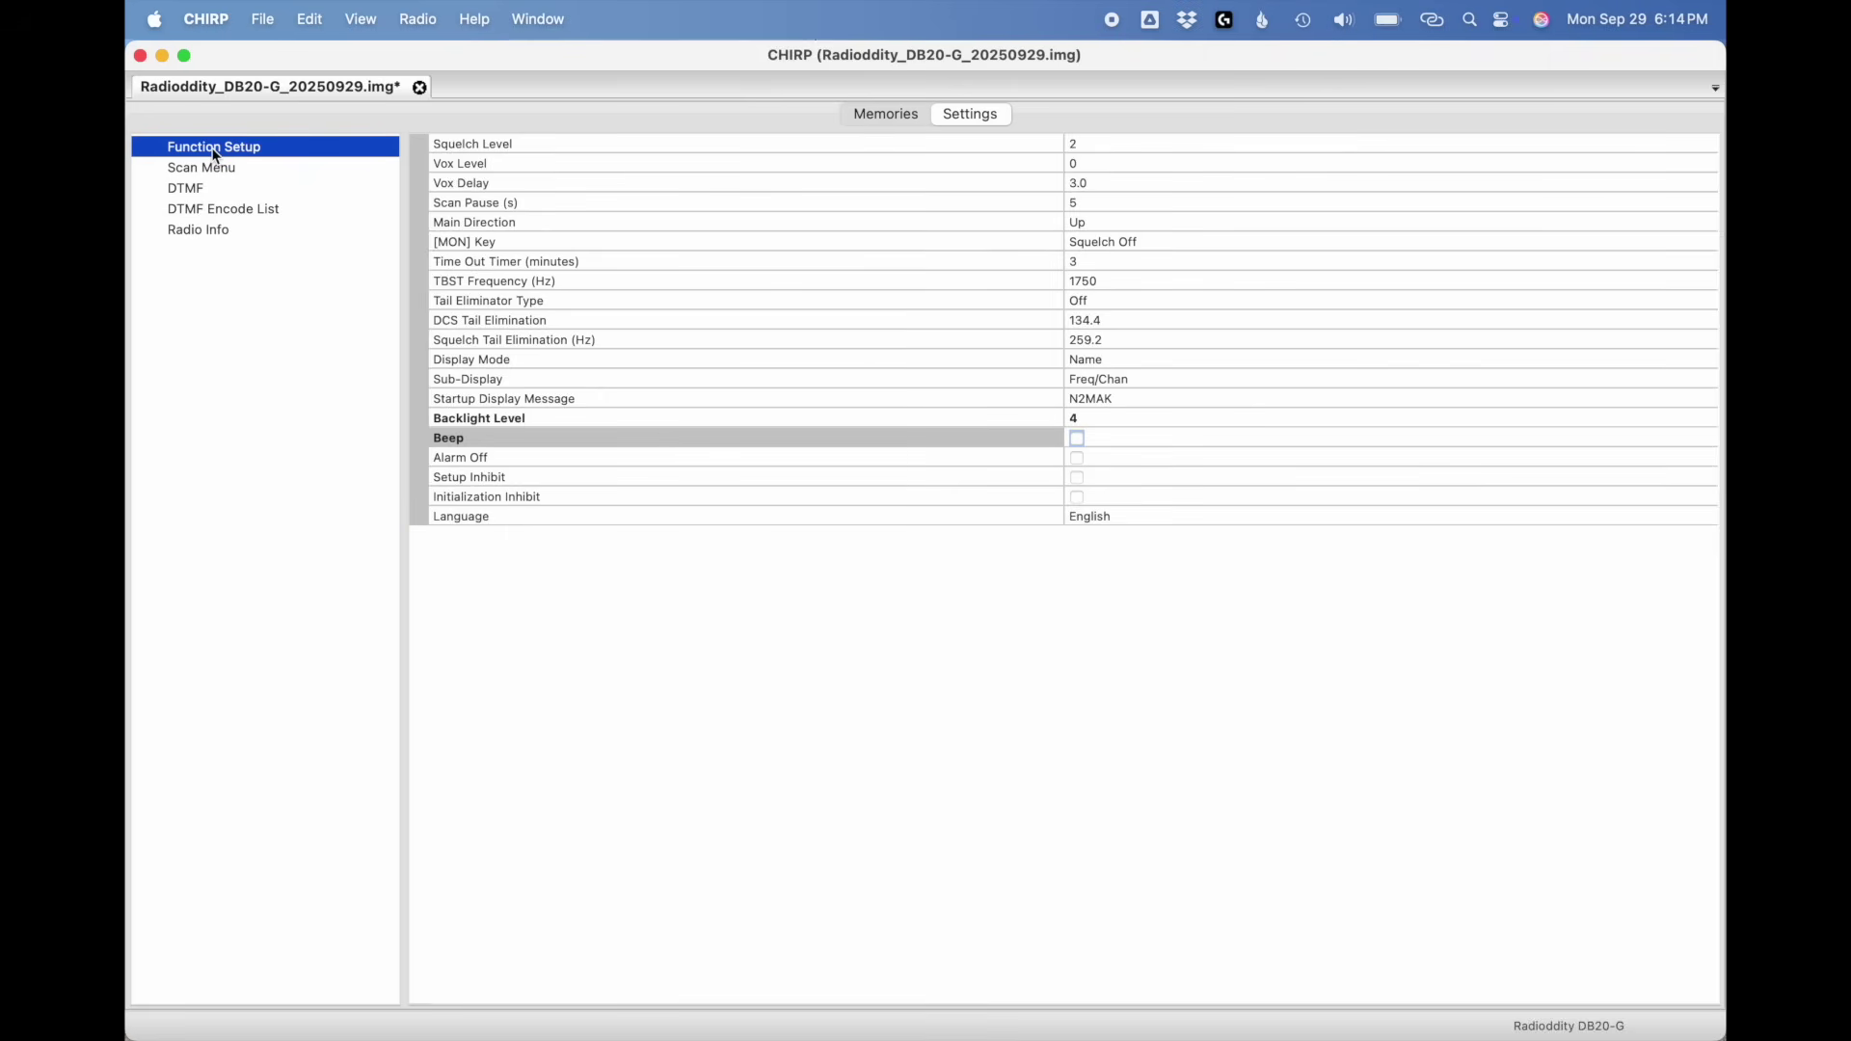
# Step: Look through the downloaded memory channels and return to the first channel
pyautogui.click(884, 116)
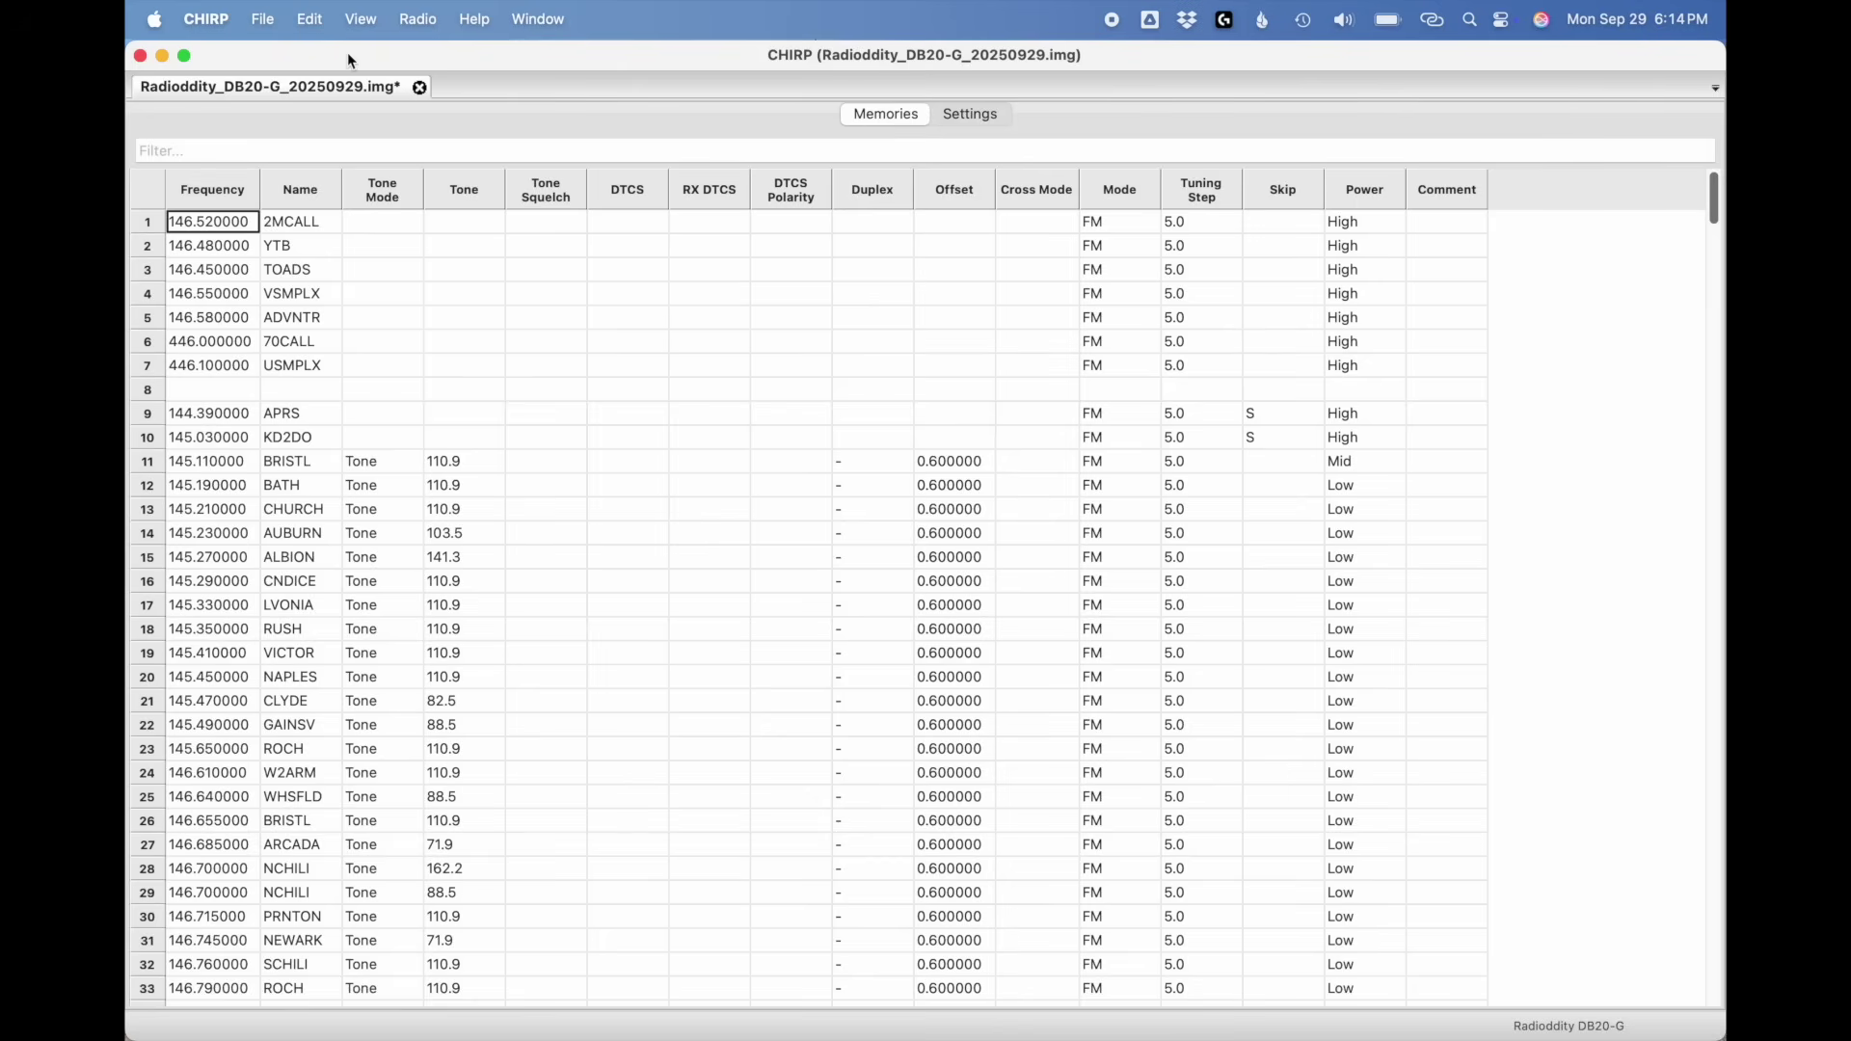
pyautogui.scroll(-20, 324, 505)
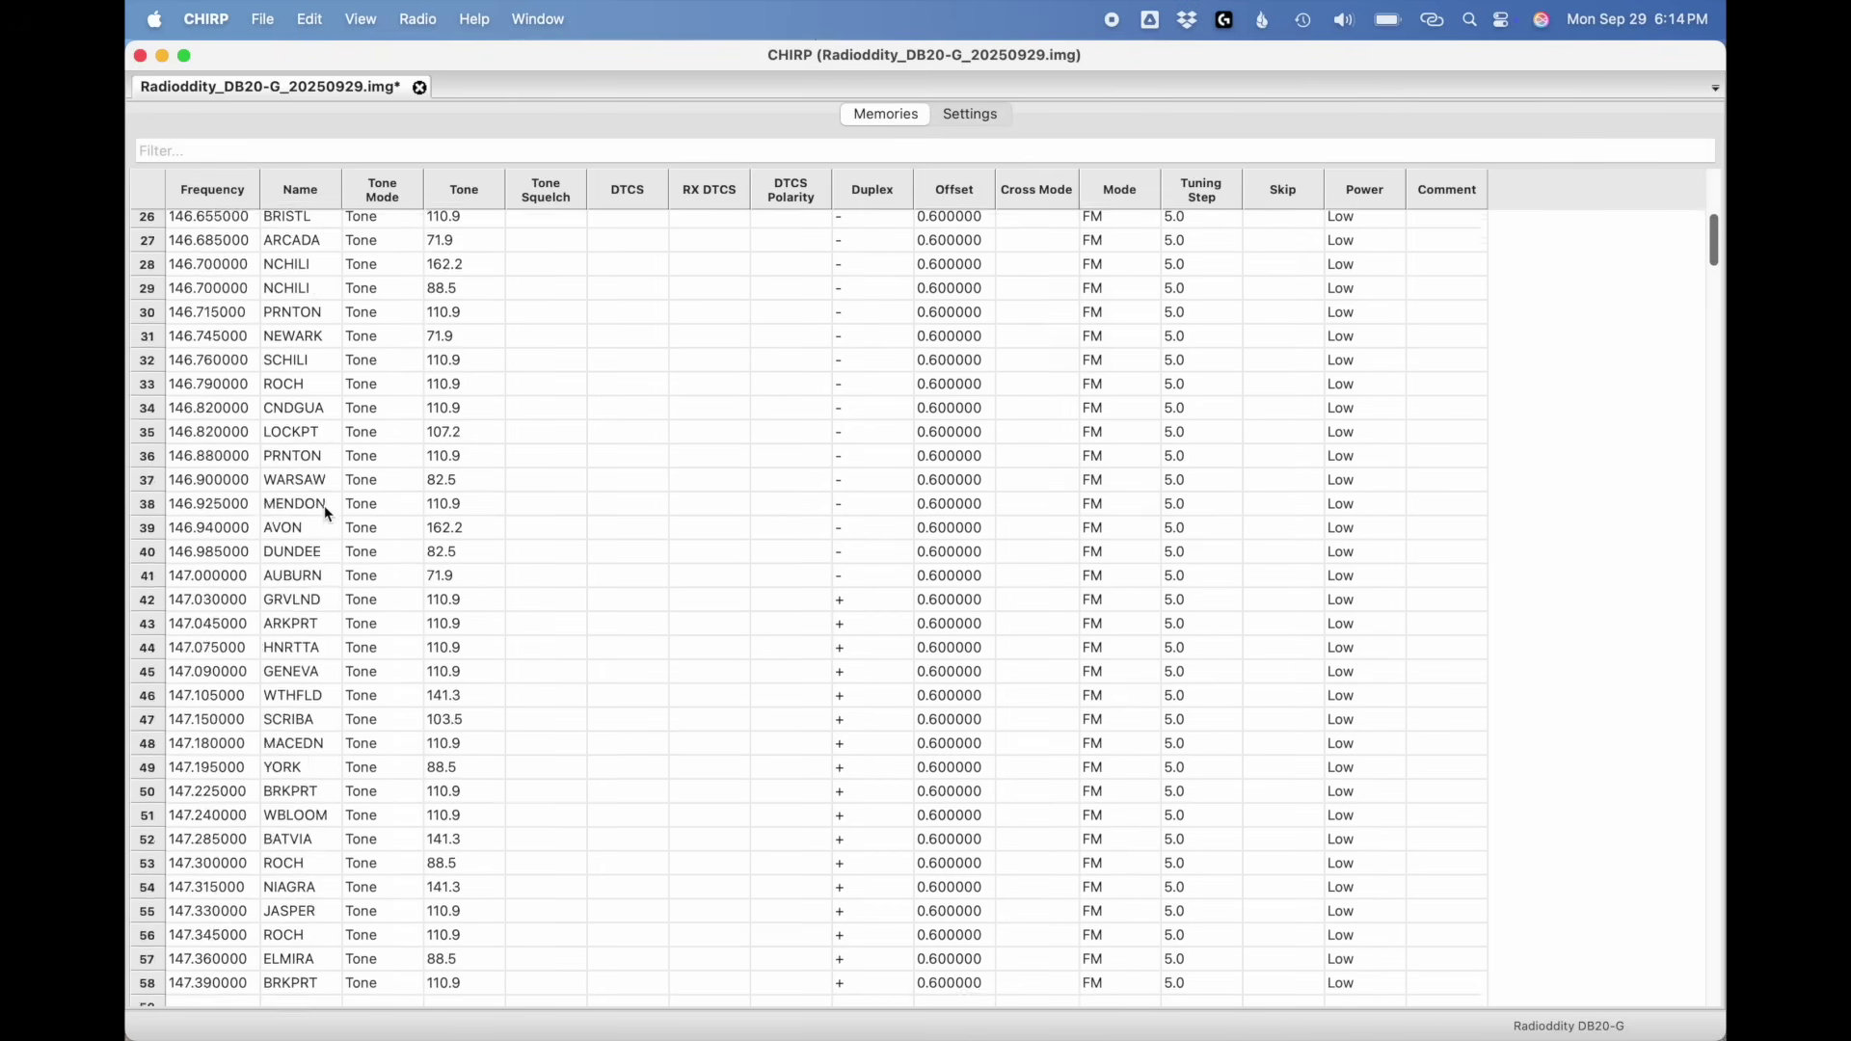
pyautogui.scroll(-15, 324, 506)
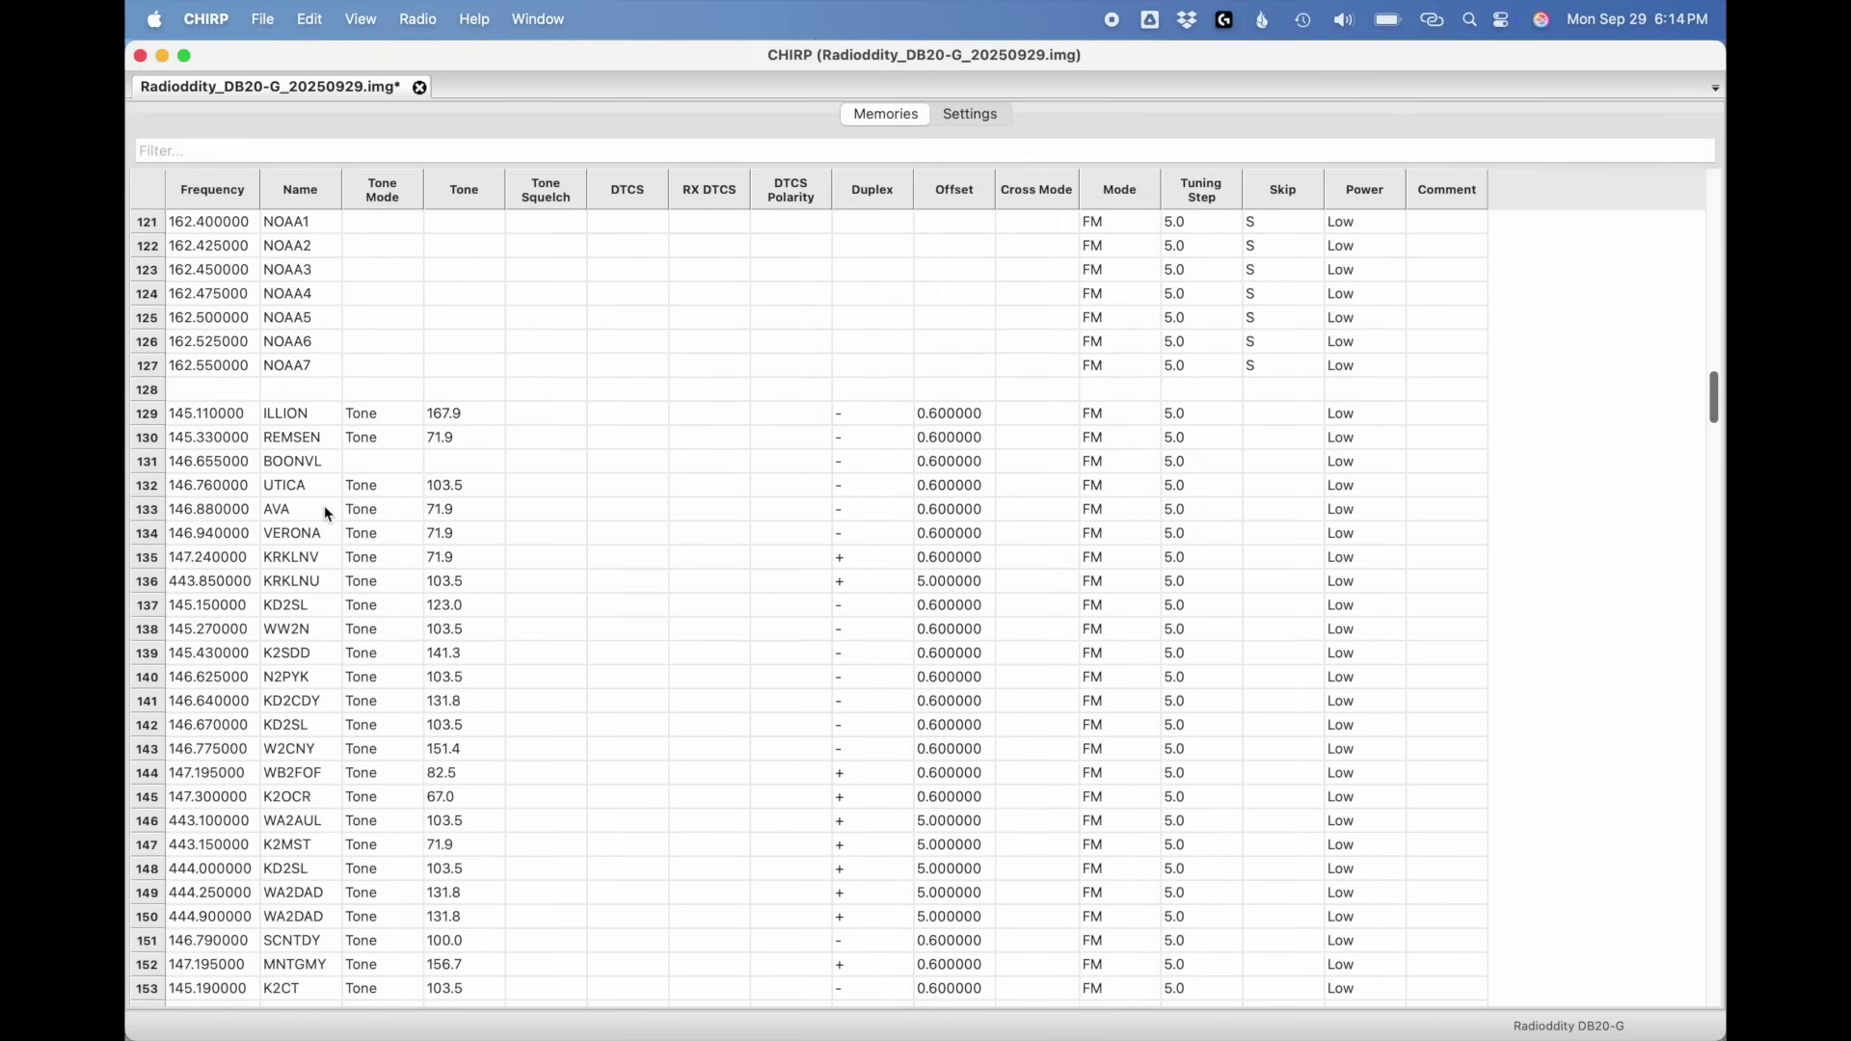
pyautogui.scroll(20, 323, 505)
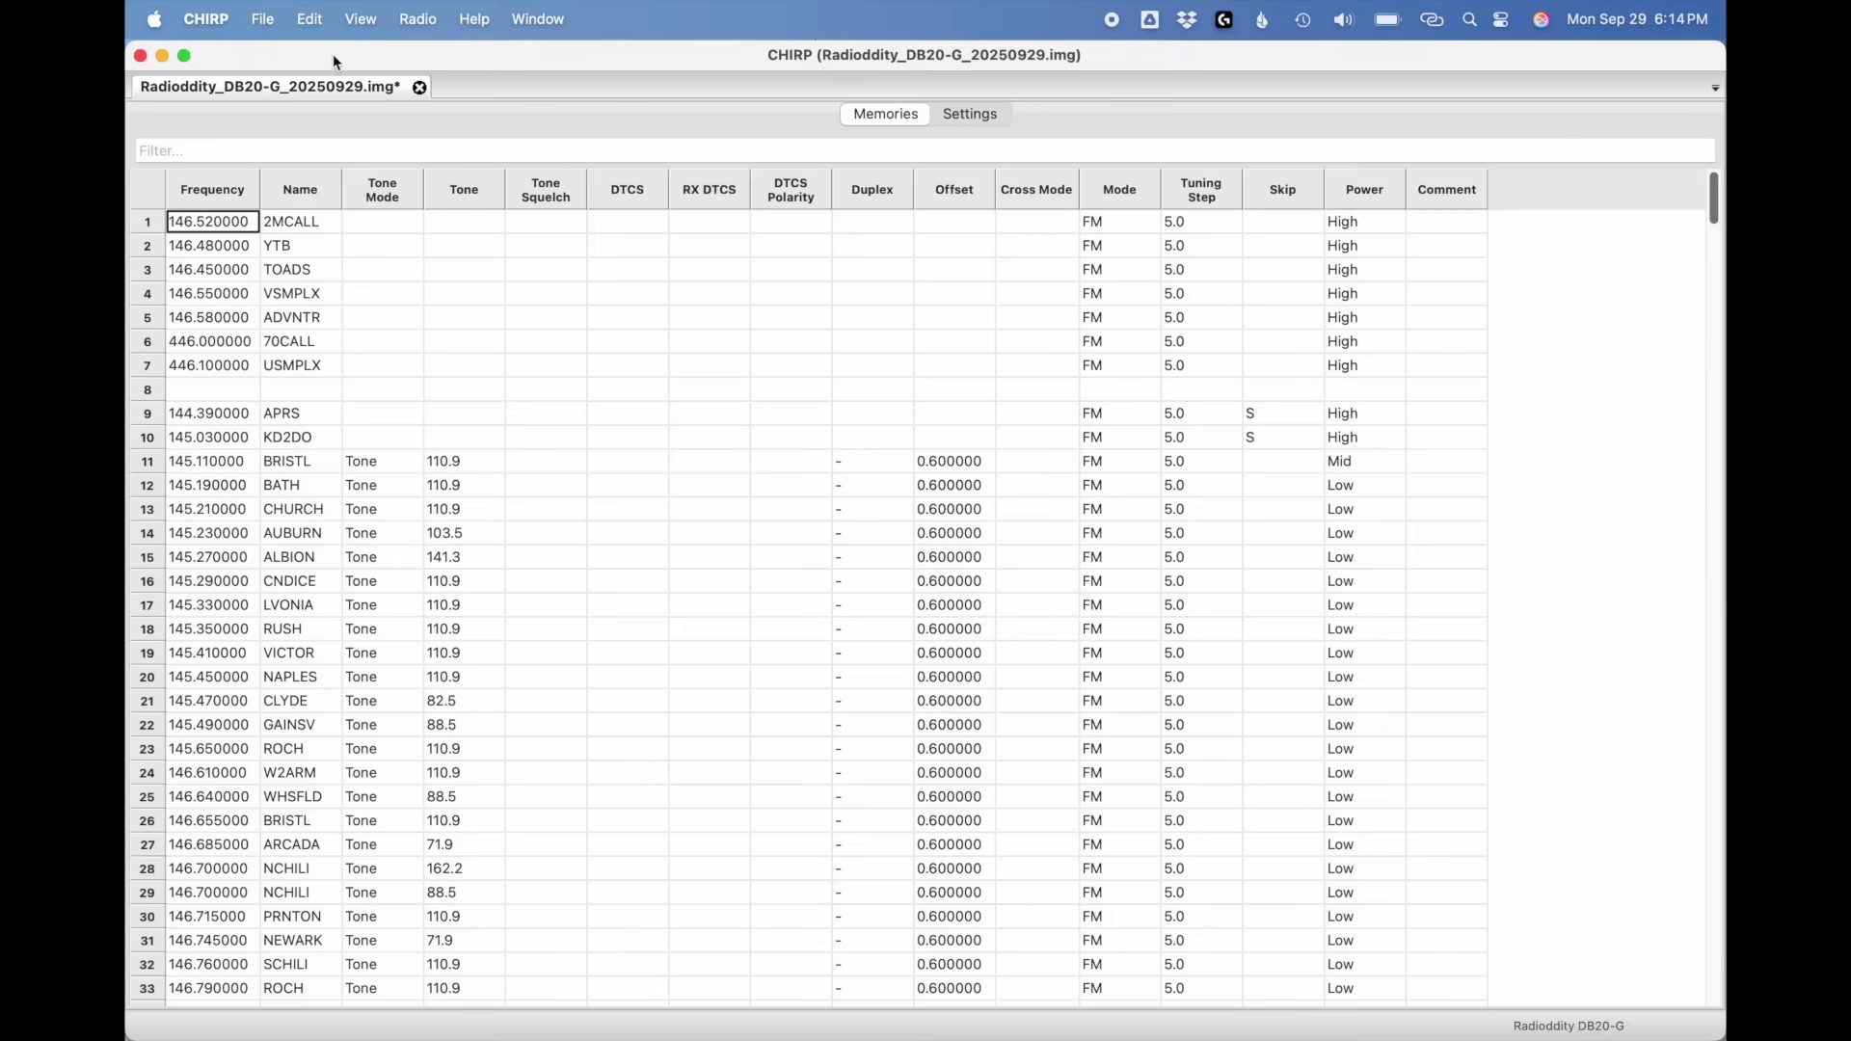
# Step: Open the US FRS and GMRS Channels stock configuration
pyautogui.click(265, 21)
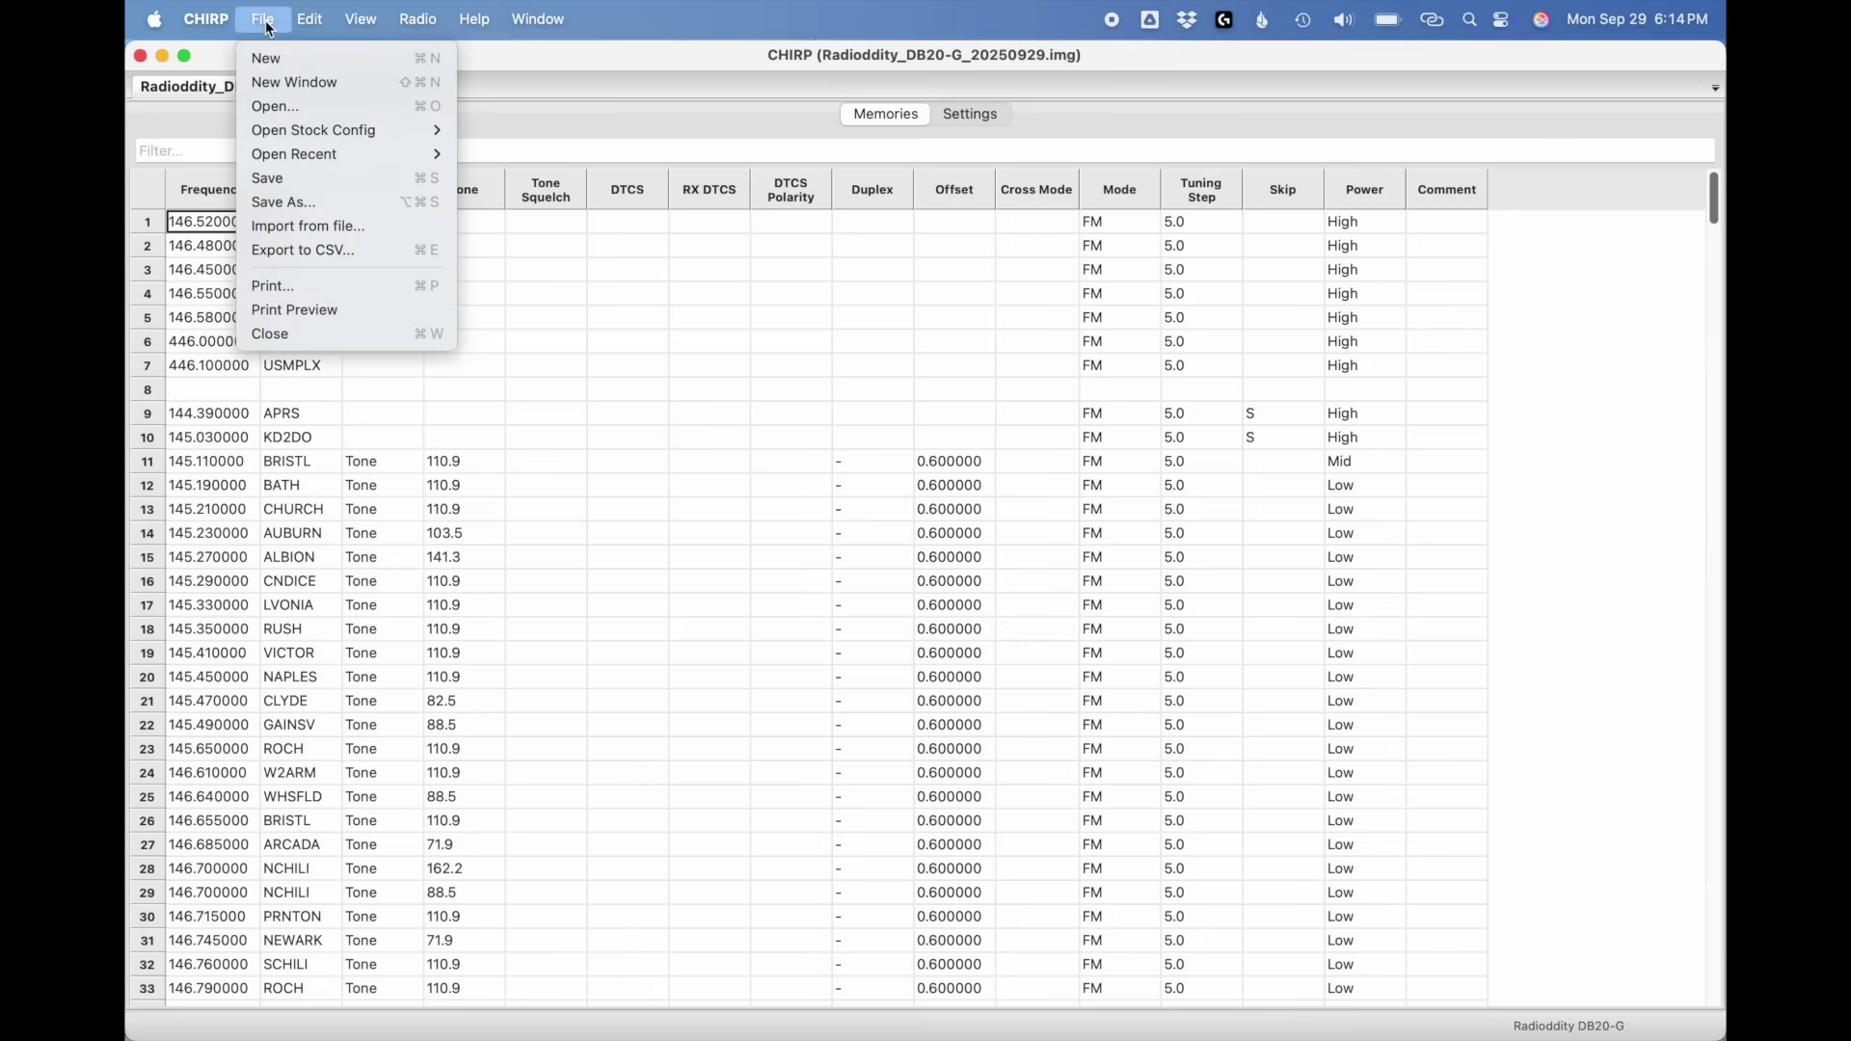
pyautogui.moveTo(285, 132)
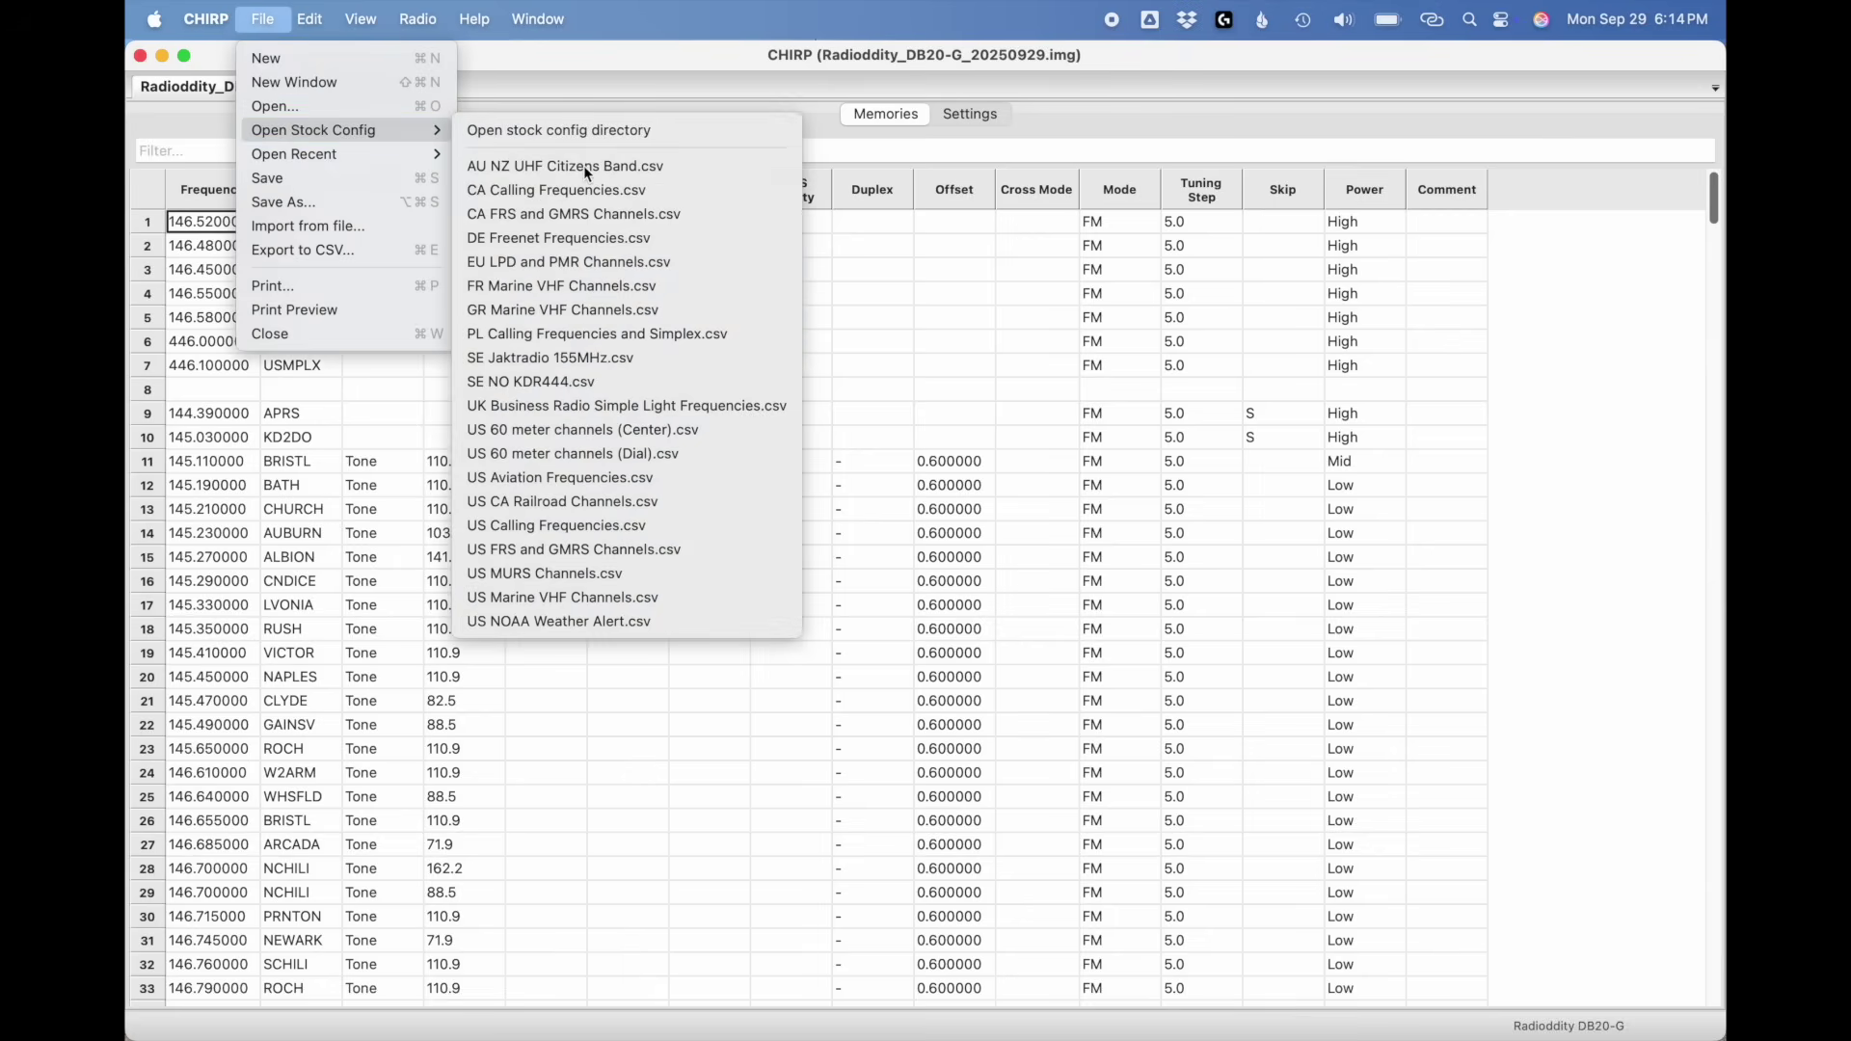
pyautogui.click(582, 556)
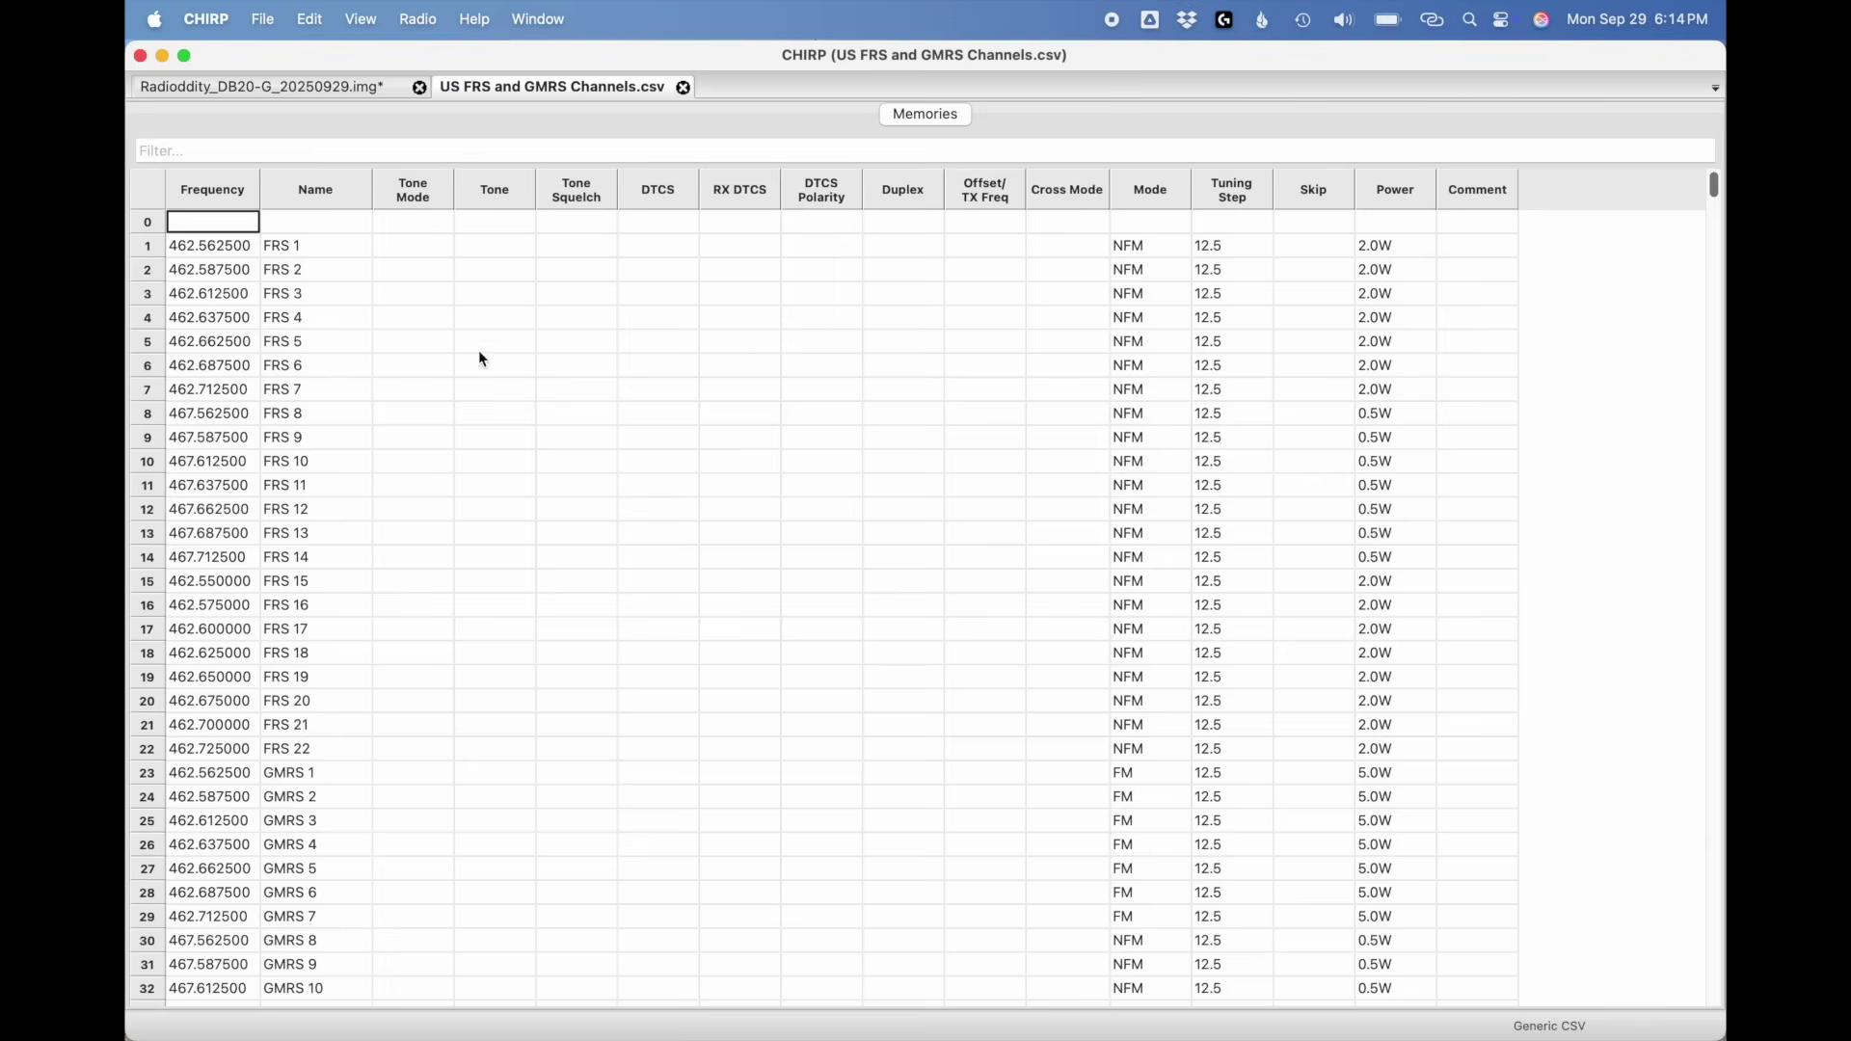
# Step: Select all FRS and GMRS channels from row 1 through row 52 and copy them
pyautogui.click(195, 251)
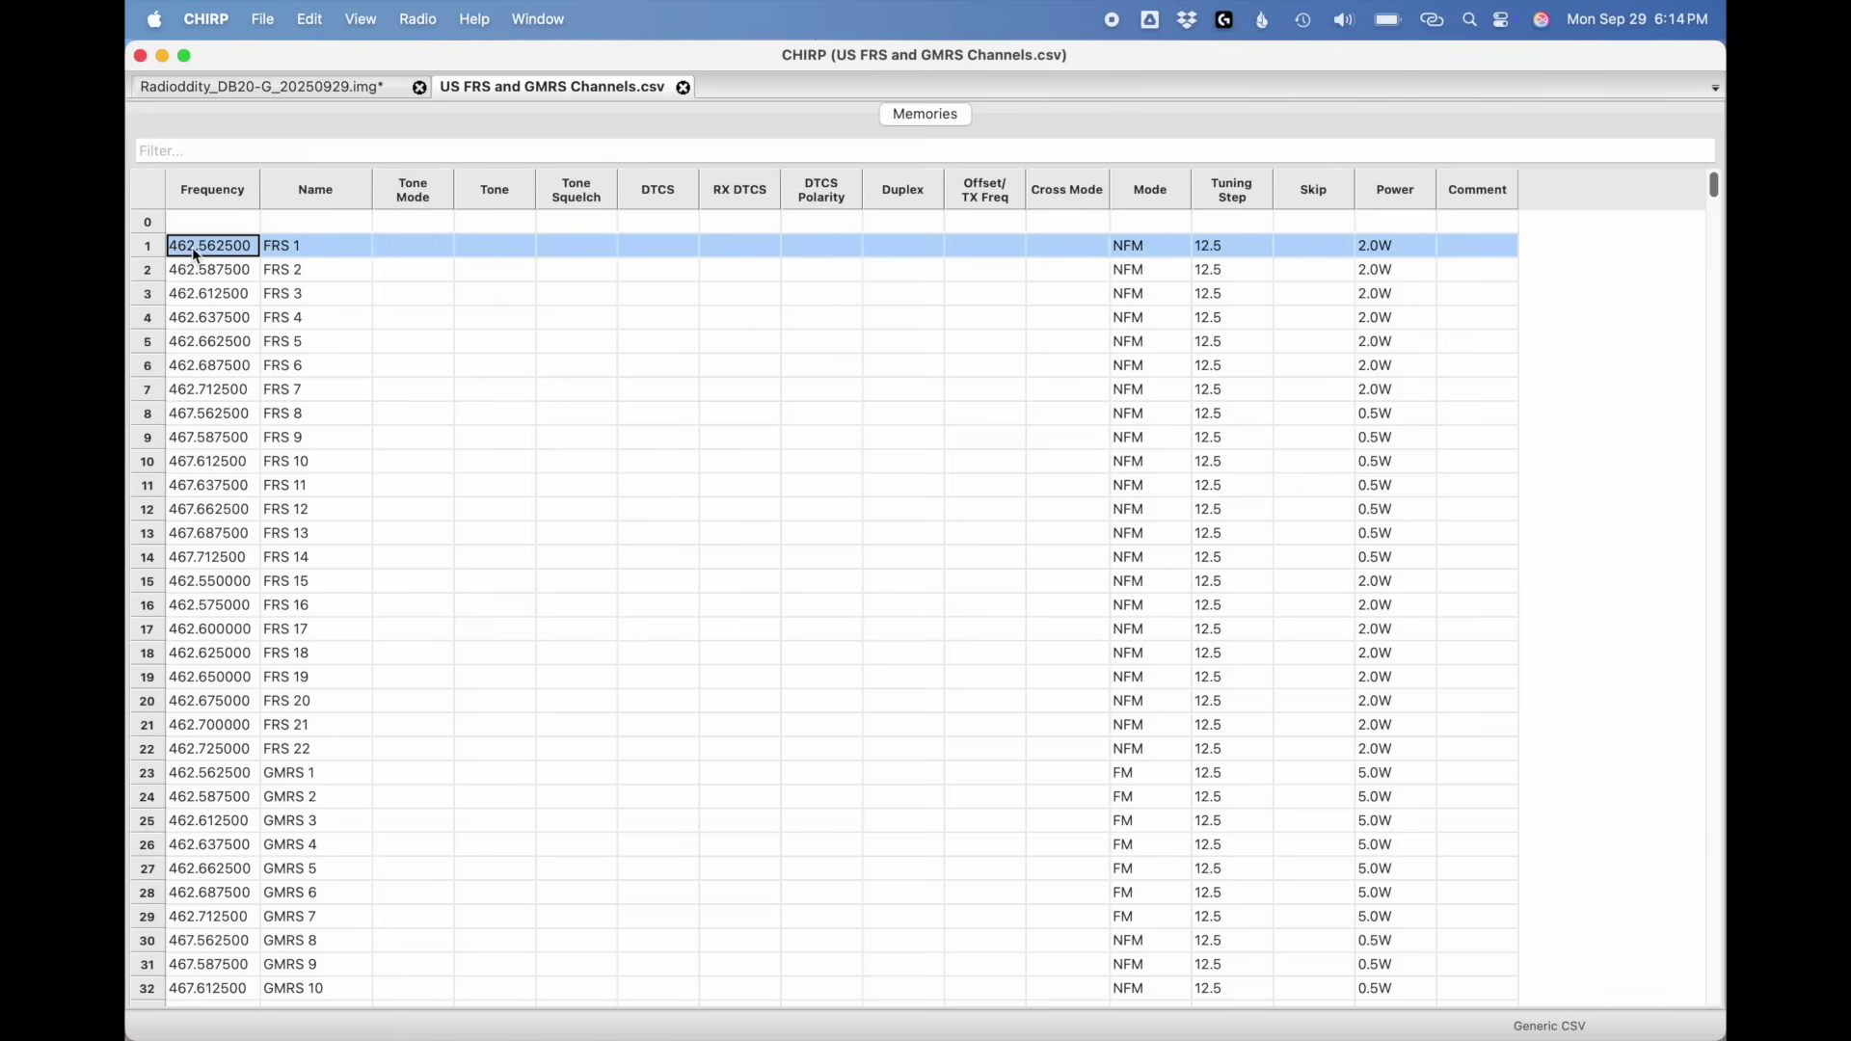
pyautogui.hotkey('shift', 'Down')
pyautogui.hotkey('shift', 'Down')
pyautogui.hotkey('shift', 'Down')
pyautogui.hotkey('shift', 'Down')
pyautogui.hotkey('shift', 'Down')
pyautogui.hotkey('shift', 'Down')
pyautogui.hotkey('shift', 'Down')
pyautogui.hotkey('shift', 'Down')
pyautogui.hotkey('shift', 'Down')
pyautogui.hotkey('shift', 'Down')
pyautogui.hotkey('shift', 'Down')
pyautogui.hotkey('shift', 'Down')
pyautogui.hotkey('shift', 'Down')
pyautogui.hotkey('shift', 'Down')
pyautogui.hotkey('shift', 'Down')
pyautogui.hotkey('shift', 'Down')
pyautogui.hotkey('shift', 'Down')
pyautogui.hotkey('shift', 'Down')
pyautogui.hotkey('shift', 'Down')
pyautogui.hotkey('shift', 'Down')
pyautogui.hotkey('shift', 'Down')
pyautogui.hotkey('shift', 'Down')
pyautogui.hotkey('shift', 'Down')
pyautogui.hotkey('shift', 'Down')
pyautogui.hotkey('shift', 'Down')
pyautogui.hotkey('shift', 'Down')
pyautogui.hotkey('shift', 'Down')
pyautogui.hotkey('shift', 'Down')
pyautogui.hotkey('shift', 'Down')
pyautogui.hotkey('shift', 'Down')
pyautogui.hotkey('shift', 'Down')
pyautogui.hotkey('shift', 'Down')
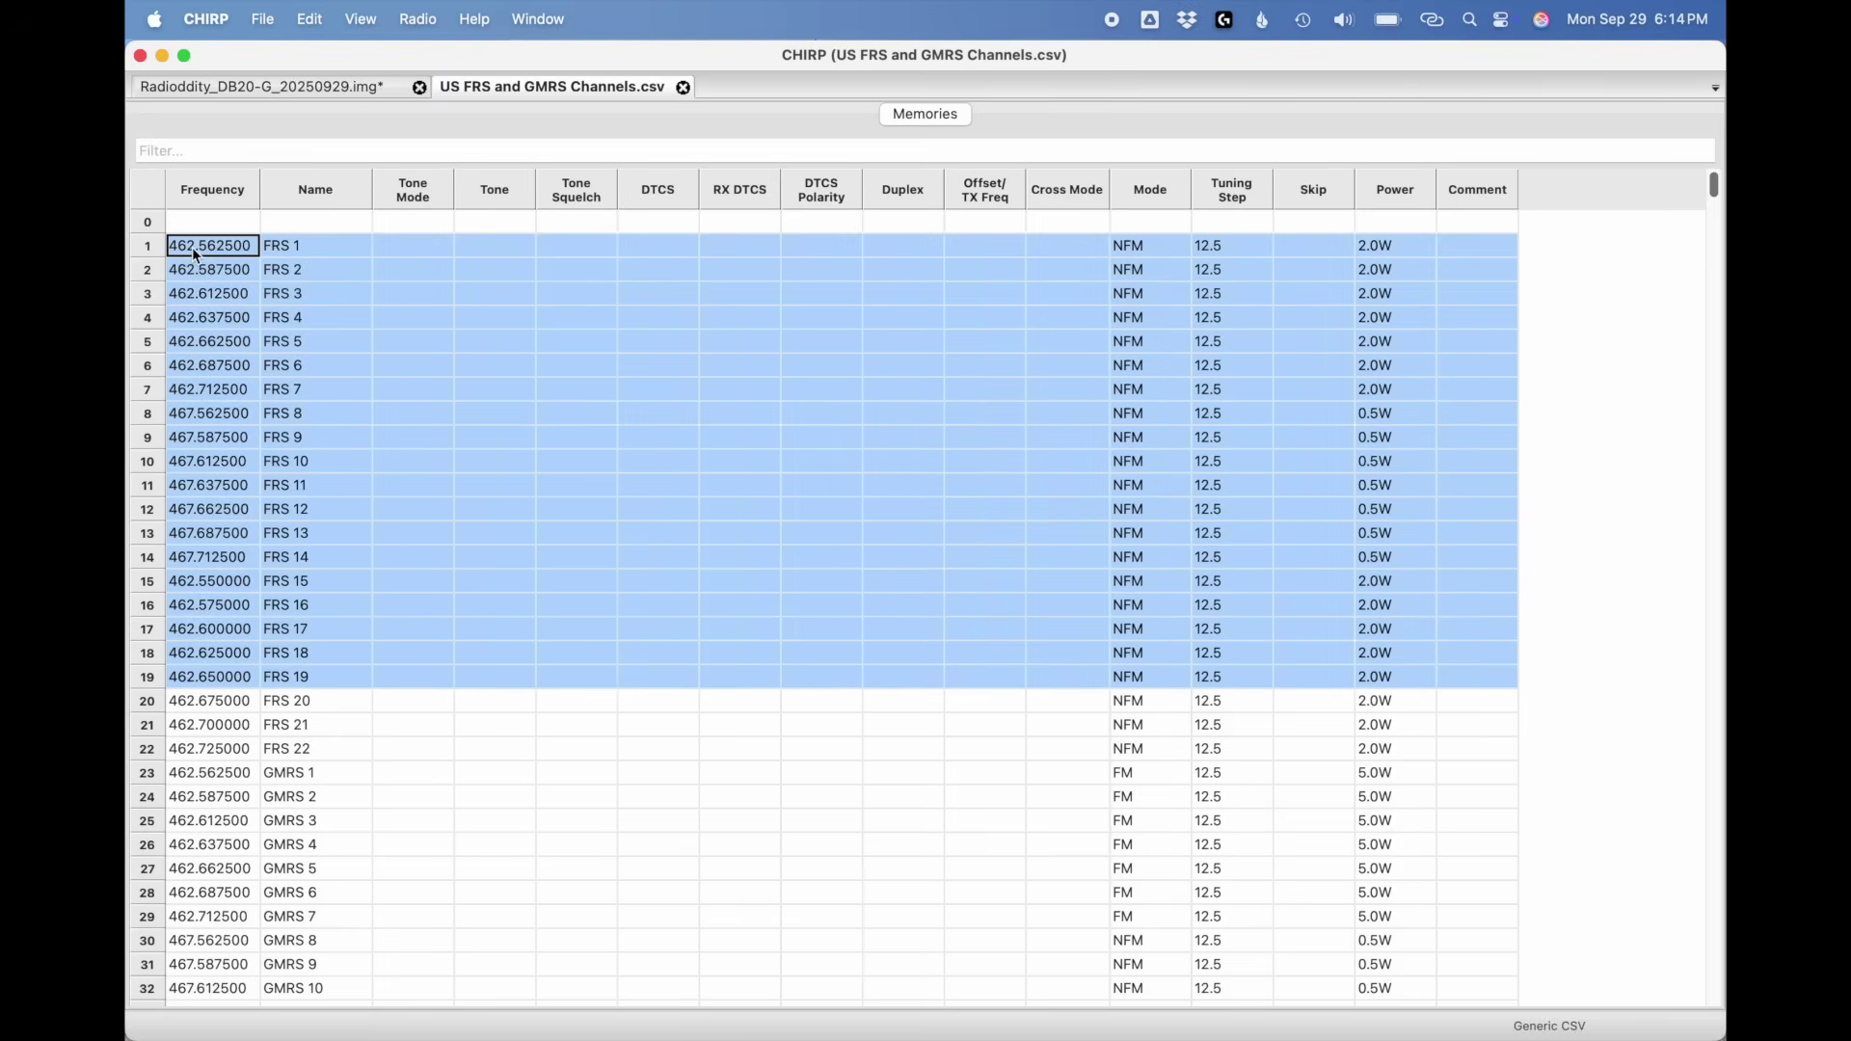
pyautogui.hotkey('shift', 'Down')
pyautogui.hotkey('shift', 'Down')
pyautogui.hotkey('shift', 'Down')
pyautogui.hotkey('shift', 'Down')
pyautogui.hotkey('shift', 'Down')
pyautogui.hotkey('shift', 'Down')
pyautogui.hotkey('shift', 'Down')
pyautogui.hotkey('shift', 'Down')
pyautogui.hotkey('shift', 'Down')
pyautogui.hotkey('shift', 'Down')
pyautogui.hotkey('shift', 'Down')
pyautogui.hotkey('shift', 'Down')
pyautogui.hotkey('shift', 'Down')
pyautogui.hotkey('shift', 'Down')
pyautogui.hotkey('shift', 'Down')
pyautogui.hotkey('shift', 'Down')
pyautogui.hotkey('shift', 'Down')
pyautogui.hotkey('shift', 'Down')
pyautogui.hotkey('shift', 'Down')
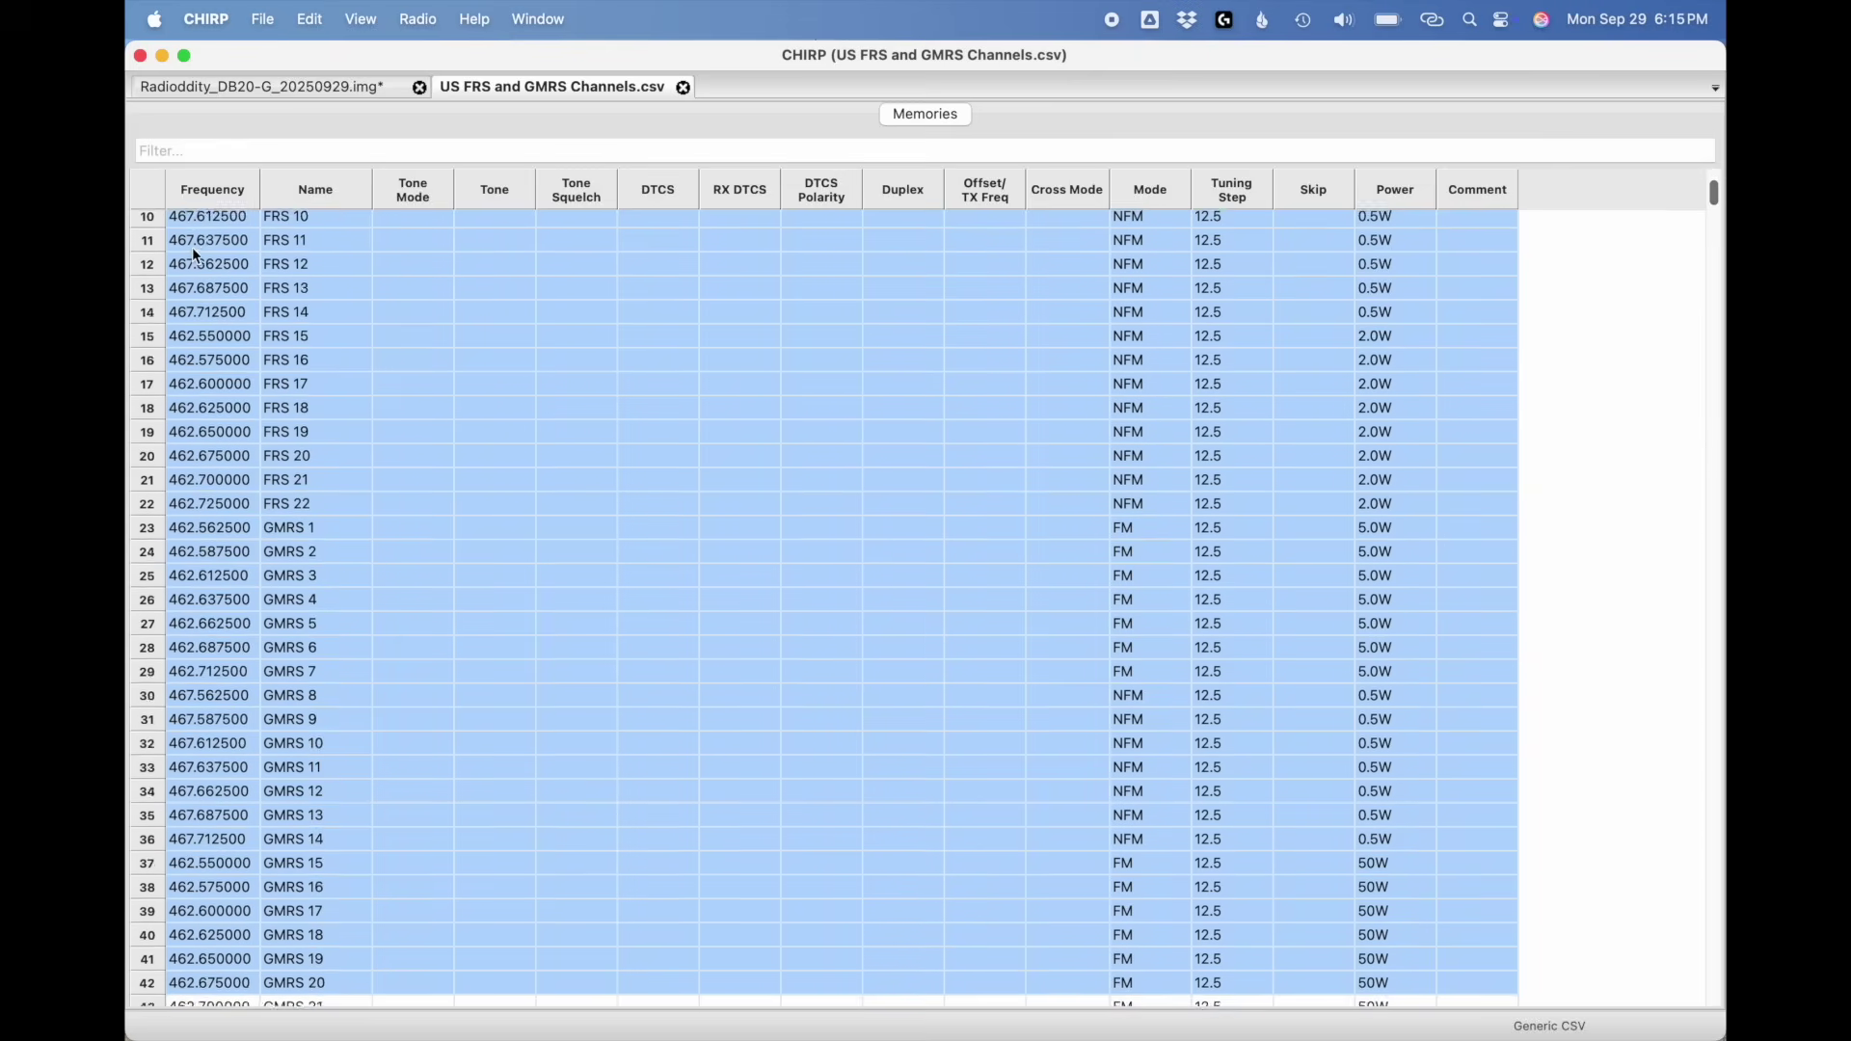
pyautogui.hotkey('shift', 'Up')
pyautogui.hotkey('shift', 'Up')
pyautogui.hotkey('shift', 'Up')
pyautogui.hotkey('shift', 'Up')
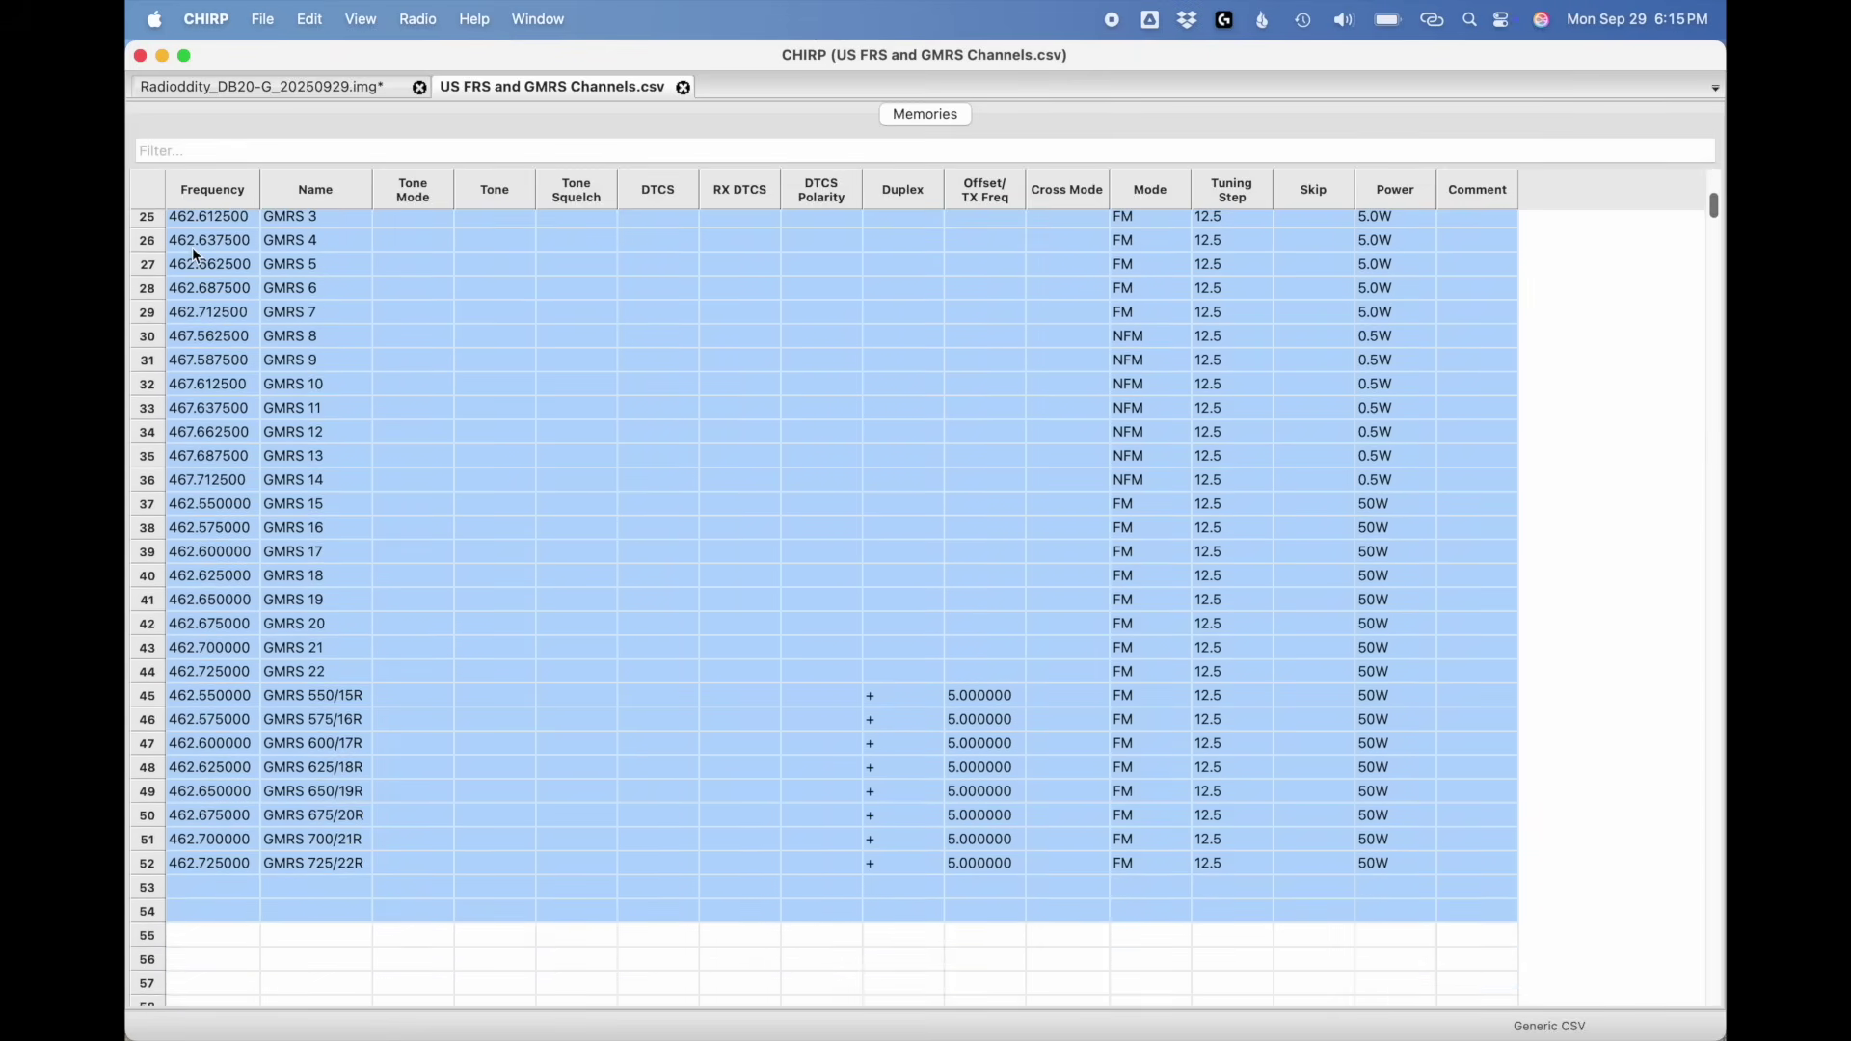
pyautogui.press('super+c')
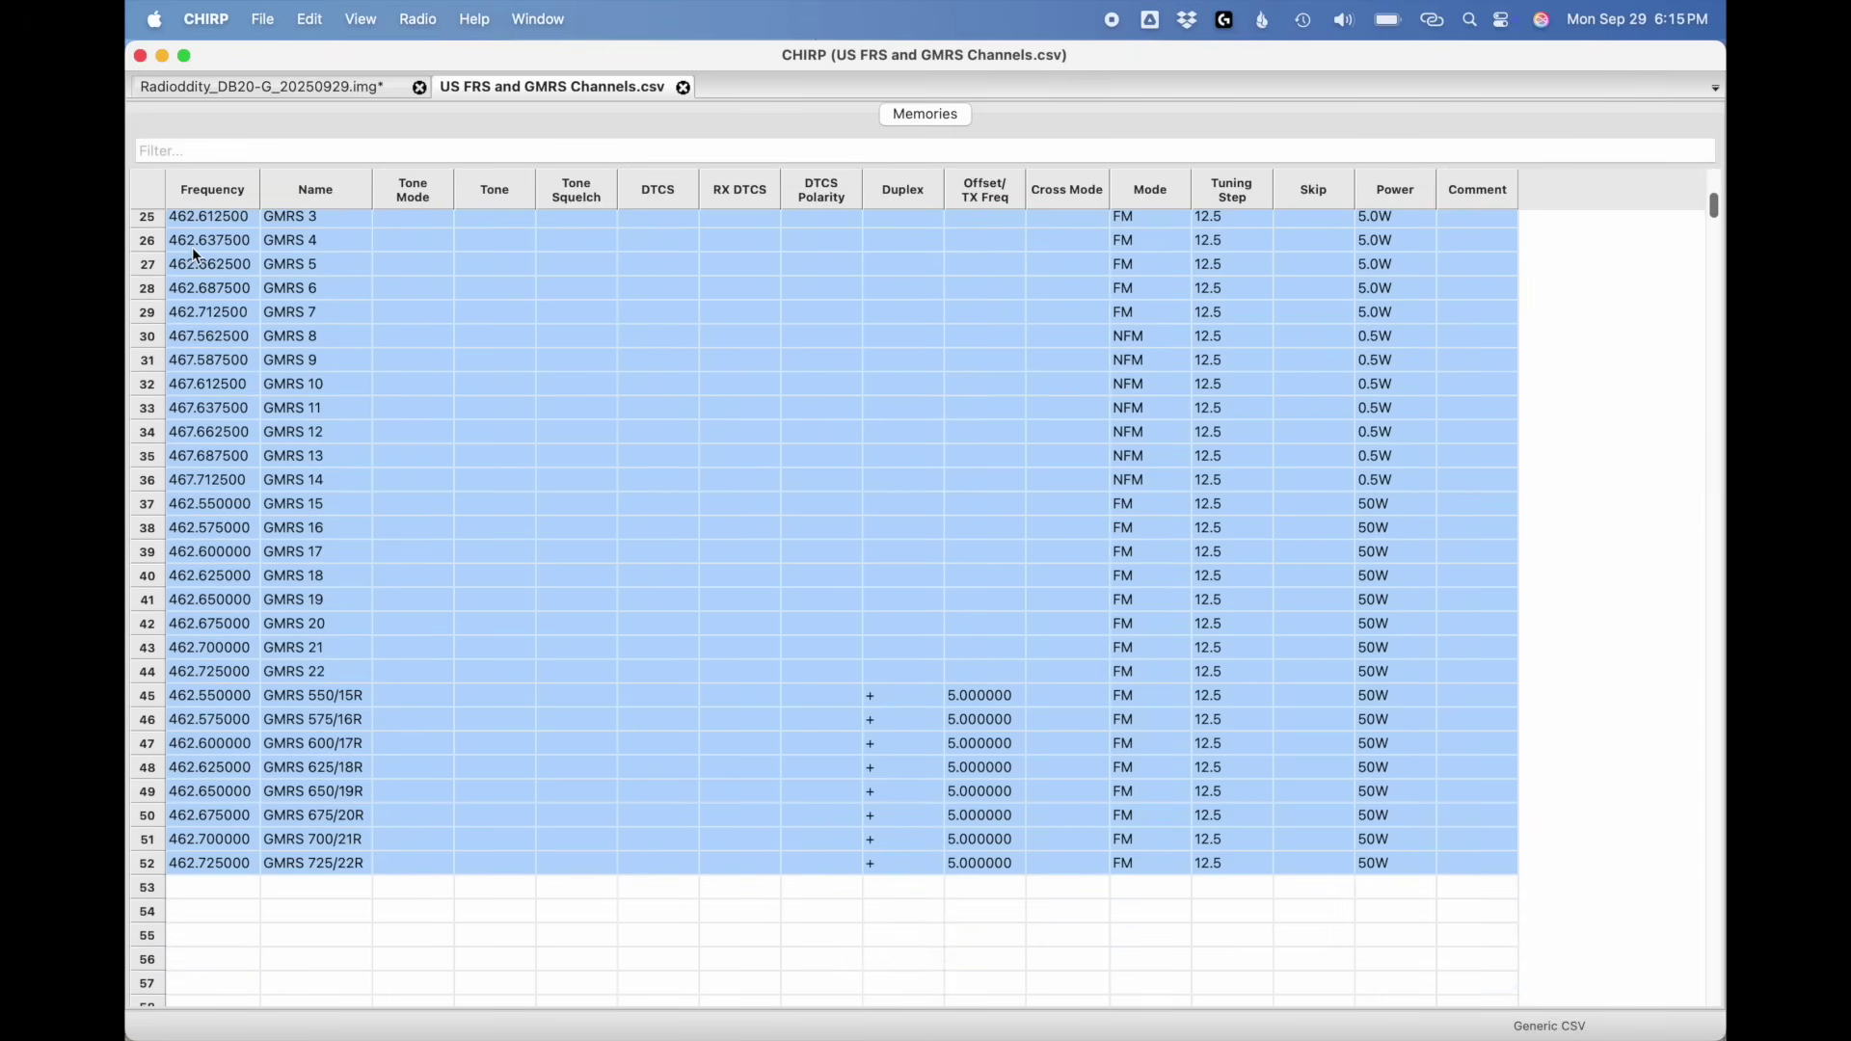
# Step: Paste the copied FRS and GMRS channels into the DB20-G memory list starting at row 201
pyautogui.click(287, 94)
pyautogui.scroll(-20, 207, 690)
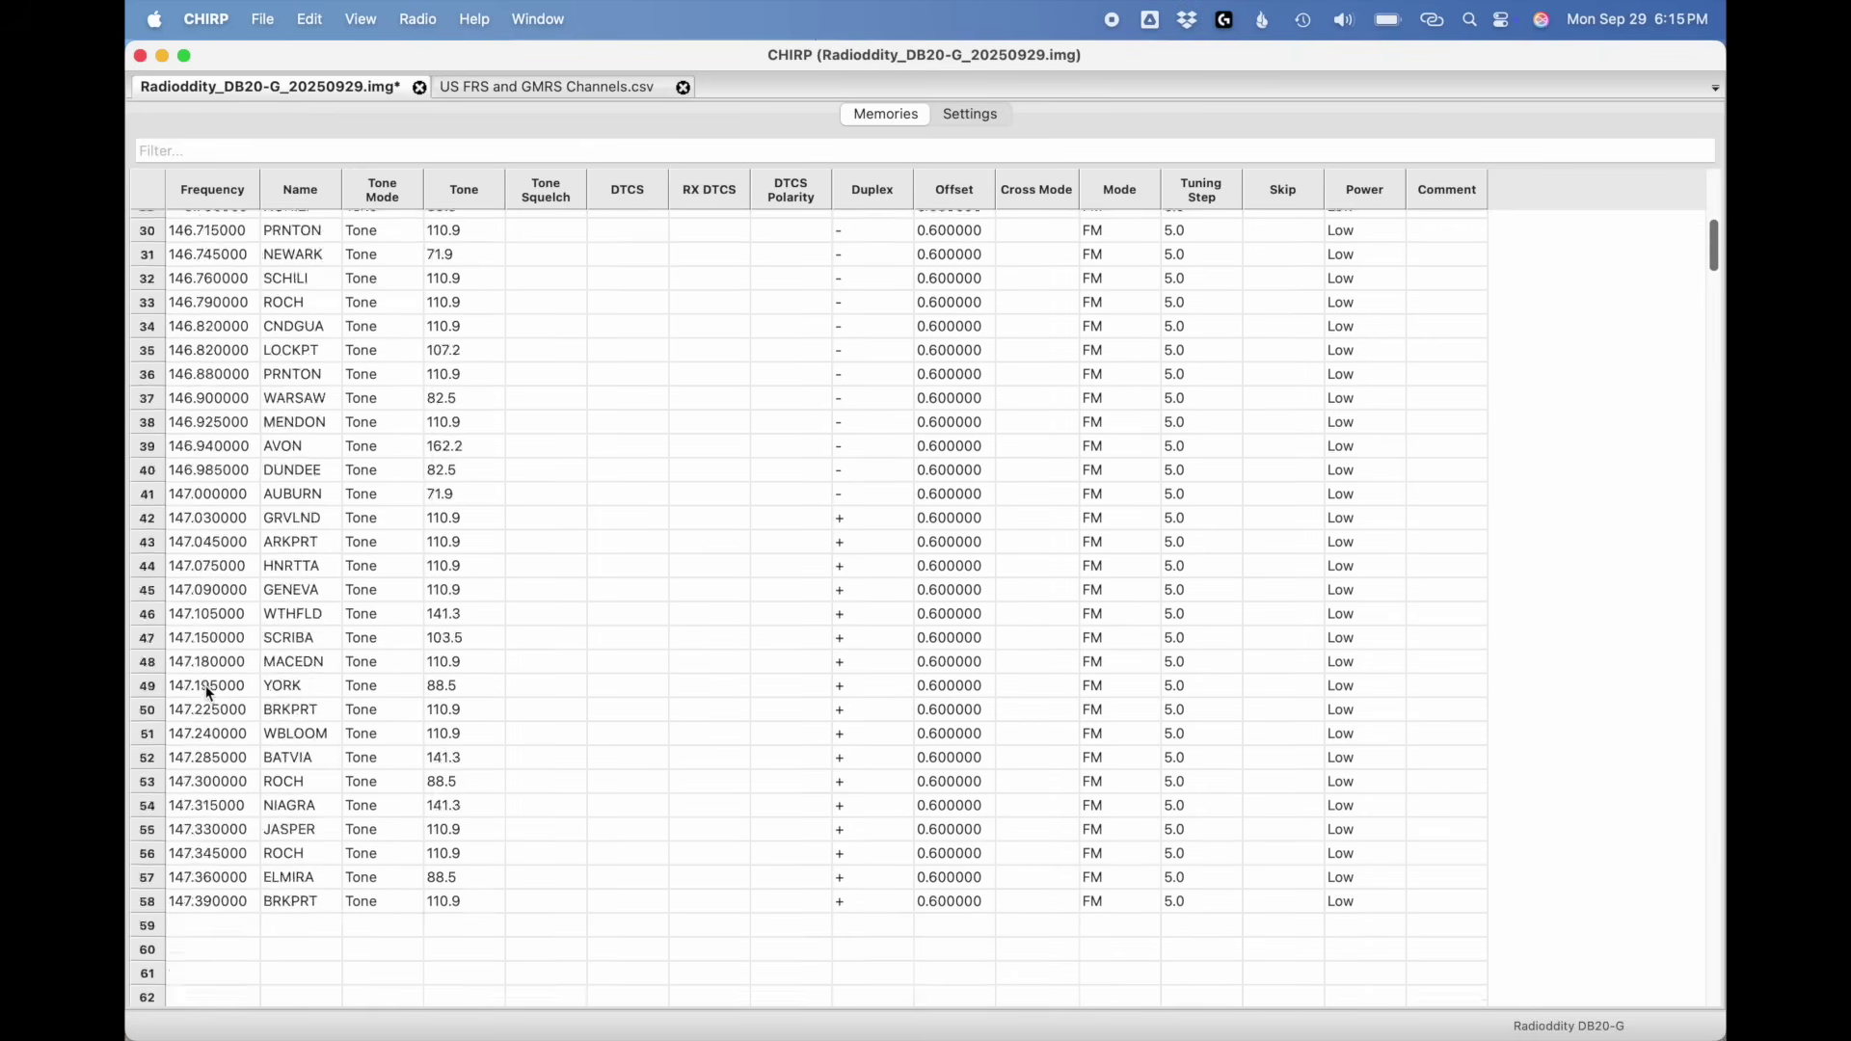
pyautogui.click(199, 805)
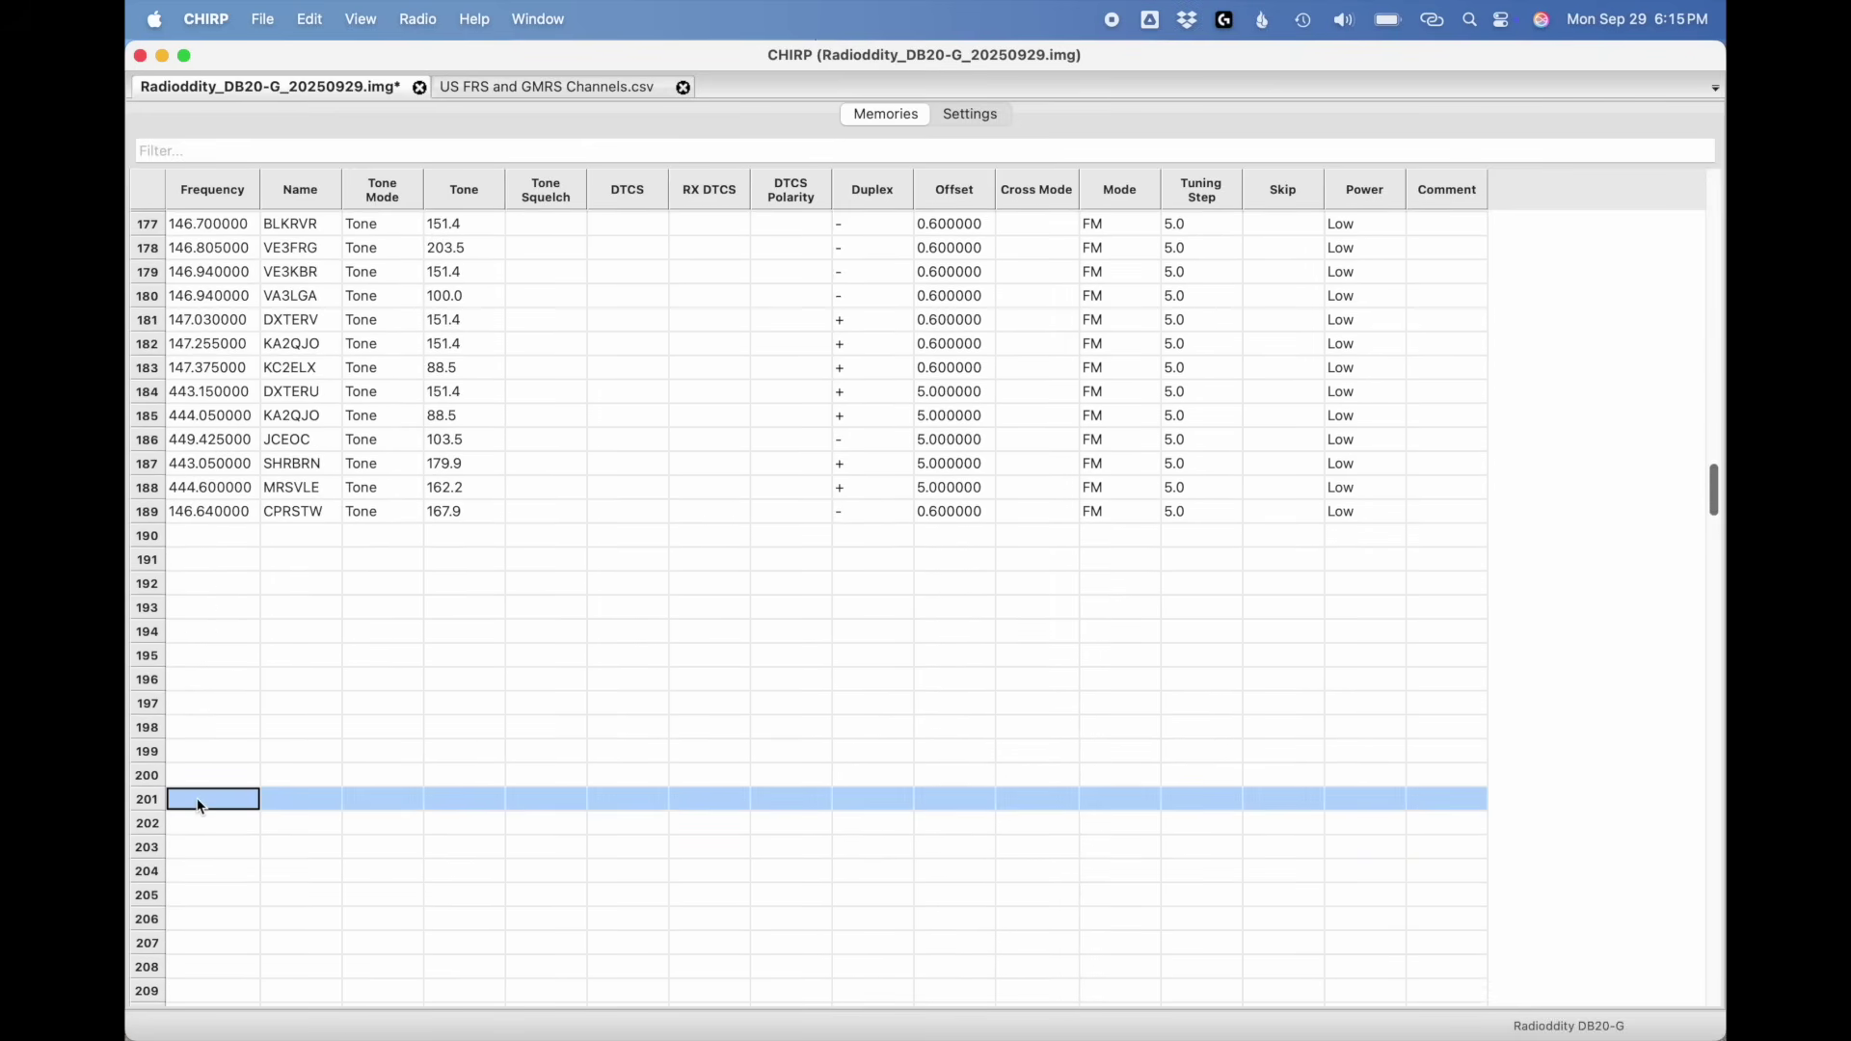
pyautogui.press('super+v')
pyautogui.scroll(-10, 194, 801)
# Step: Open the US MURS Channels stock configuration and copy all of its channels
pyautogui.click(262, 20)
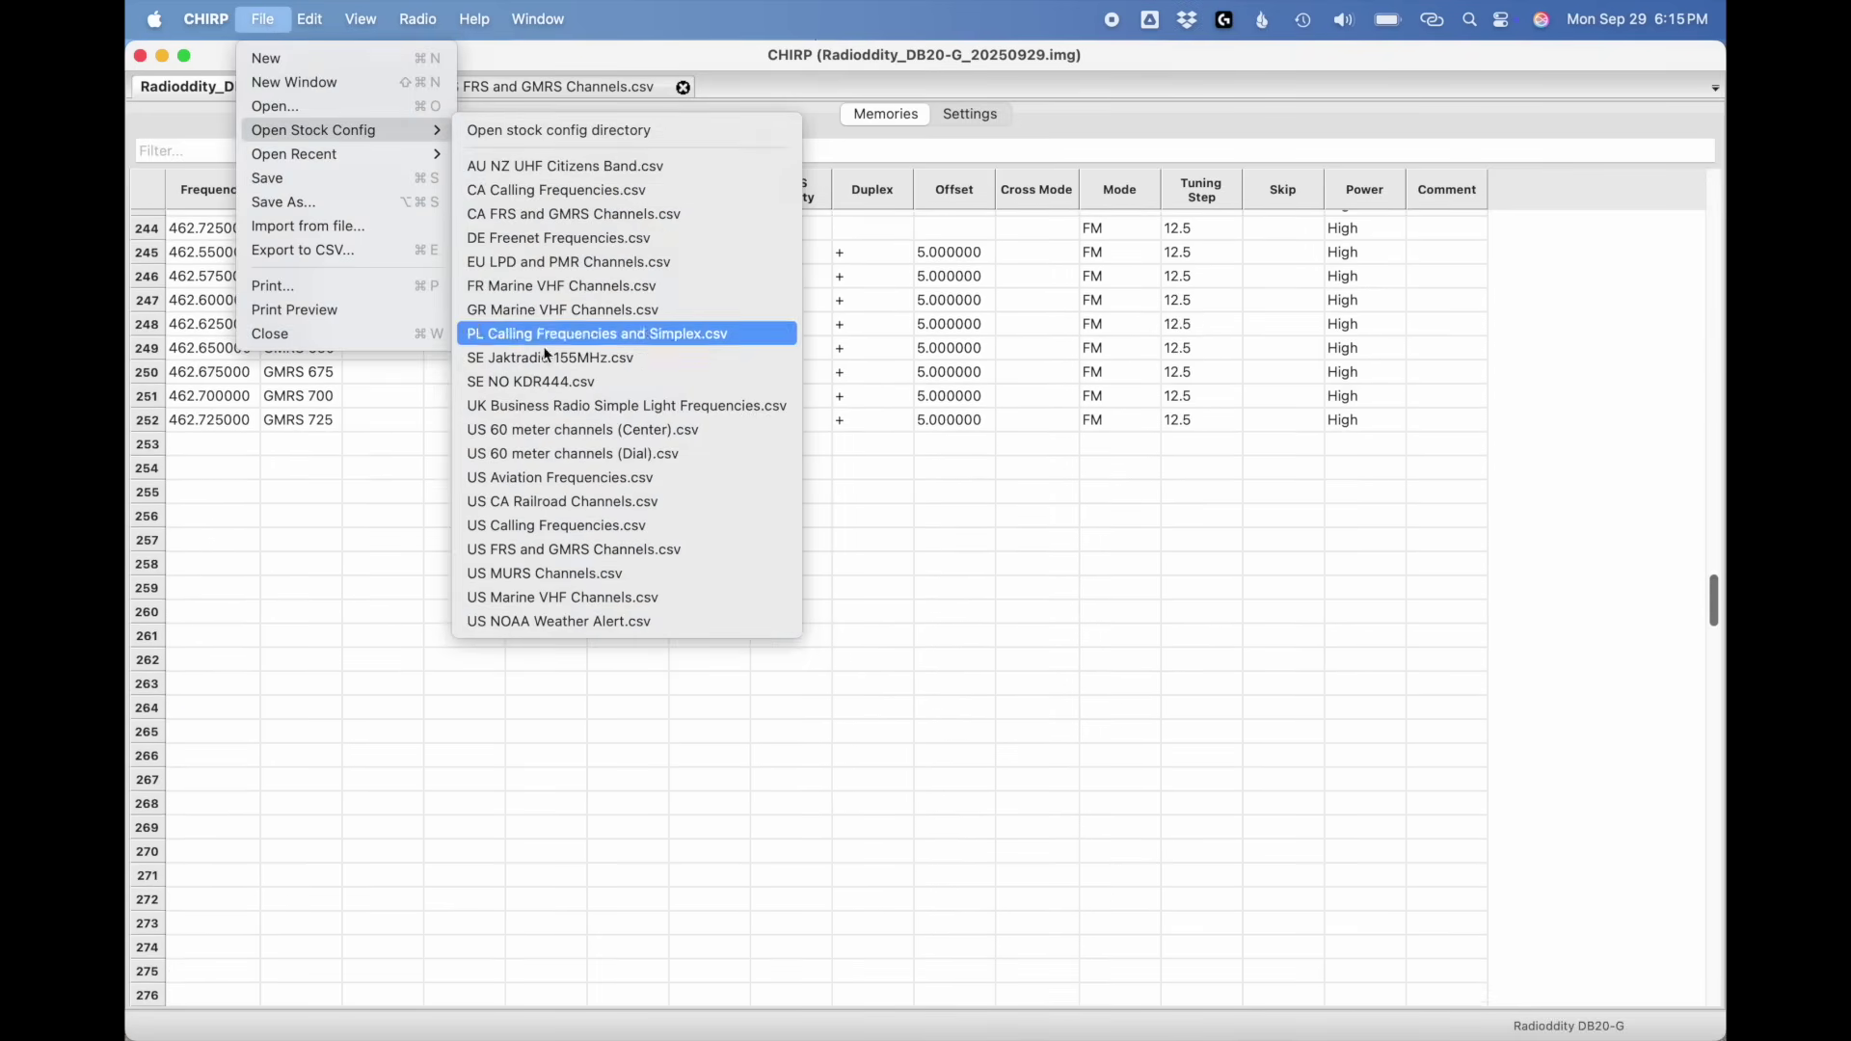
pyautogui.click(545, 573)
pyautogui.click(208, 241)
pyautogui.press('super+a')
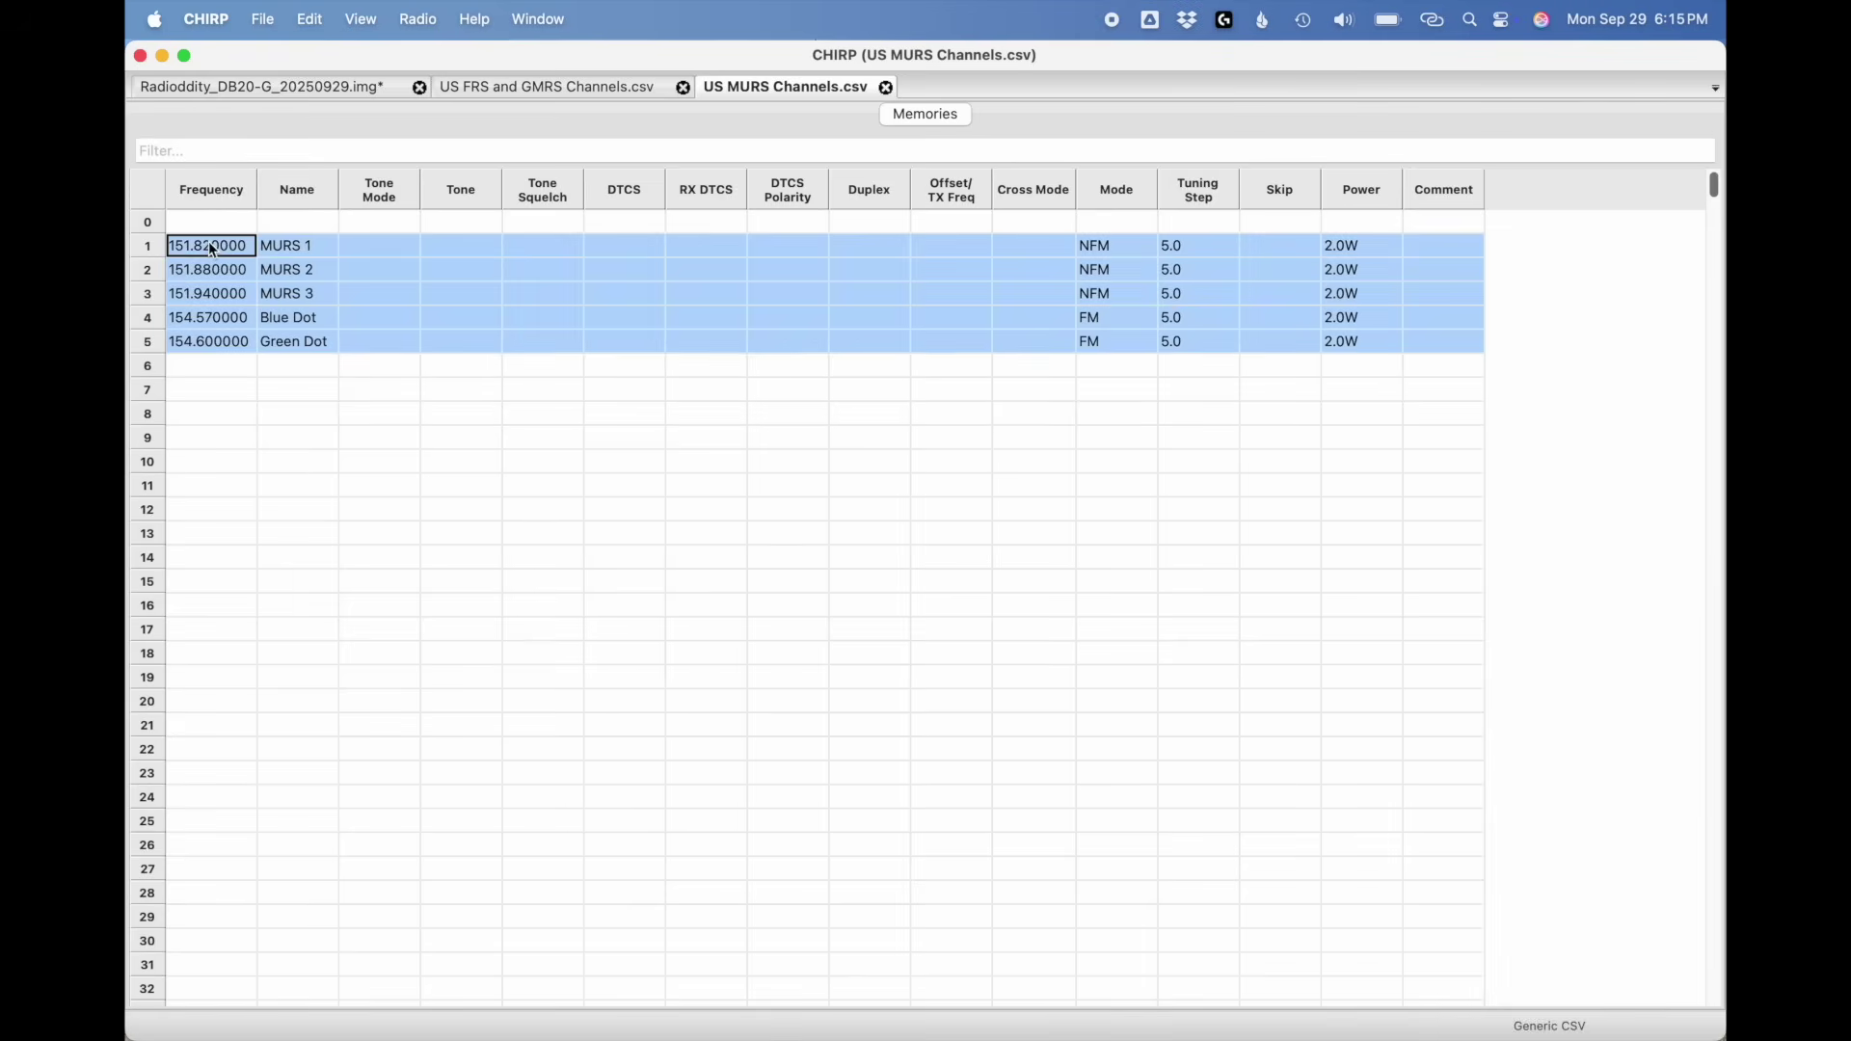
# Step: Paste the MURS channels into the DB20-G memory list starting at row 254
pyautogui.click(376, 85)
pyautogui.click(212, 467)
pyautogui.press('super+v')
# Step: Open the US Marine VHF Channels stock configuration and copy all of its channels
pyautogui.click(262, 19)
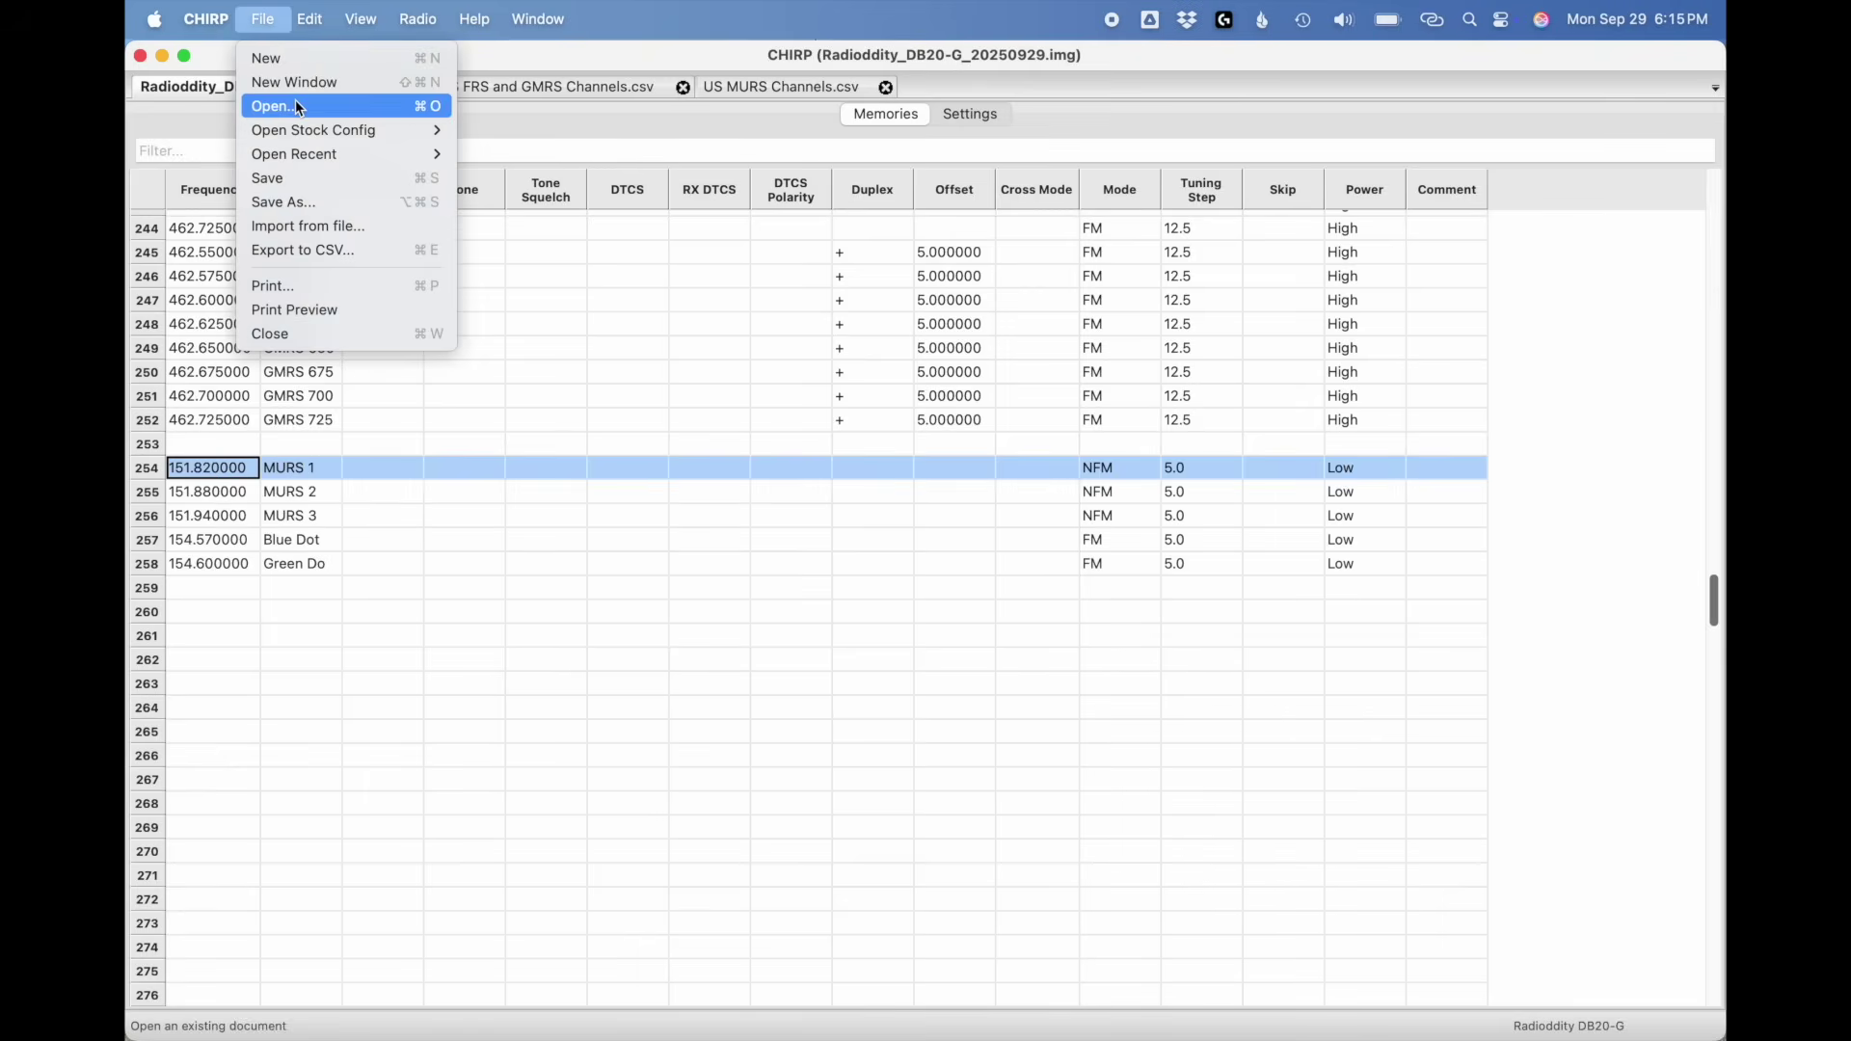
pyautogui.moveTo(318, 130)
pyautogui.click(613, 594)
pyautogui.click(210, 247)
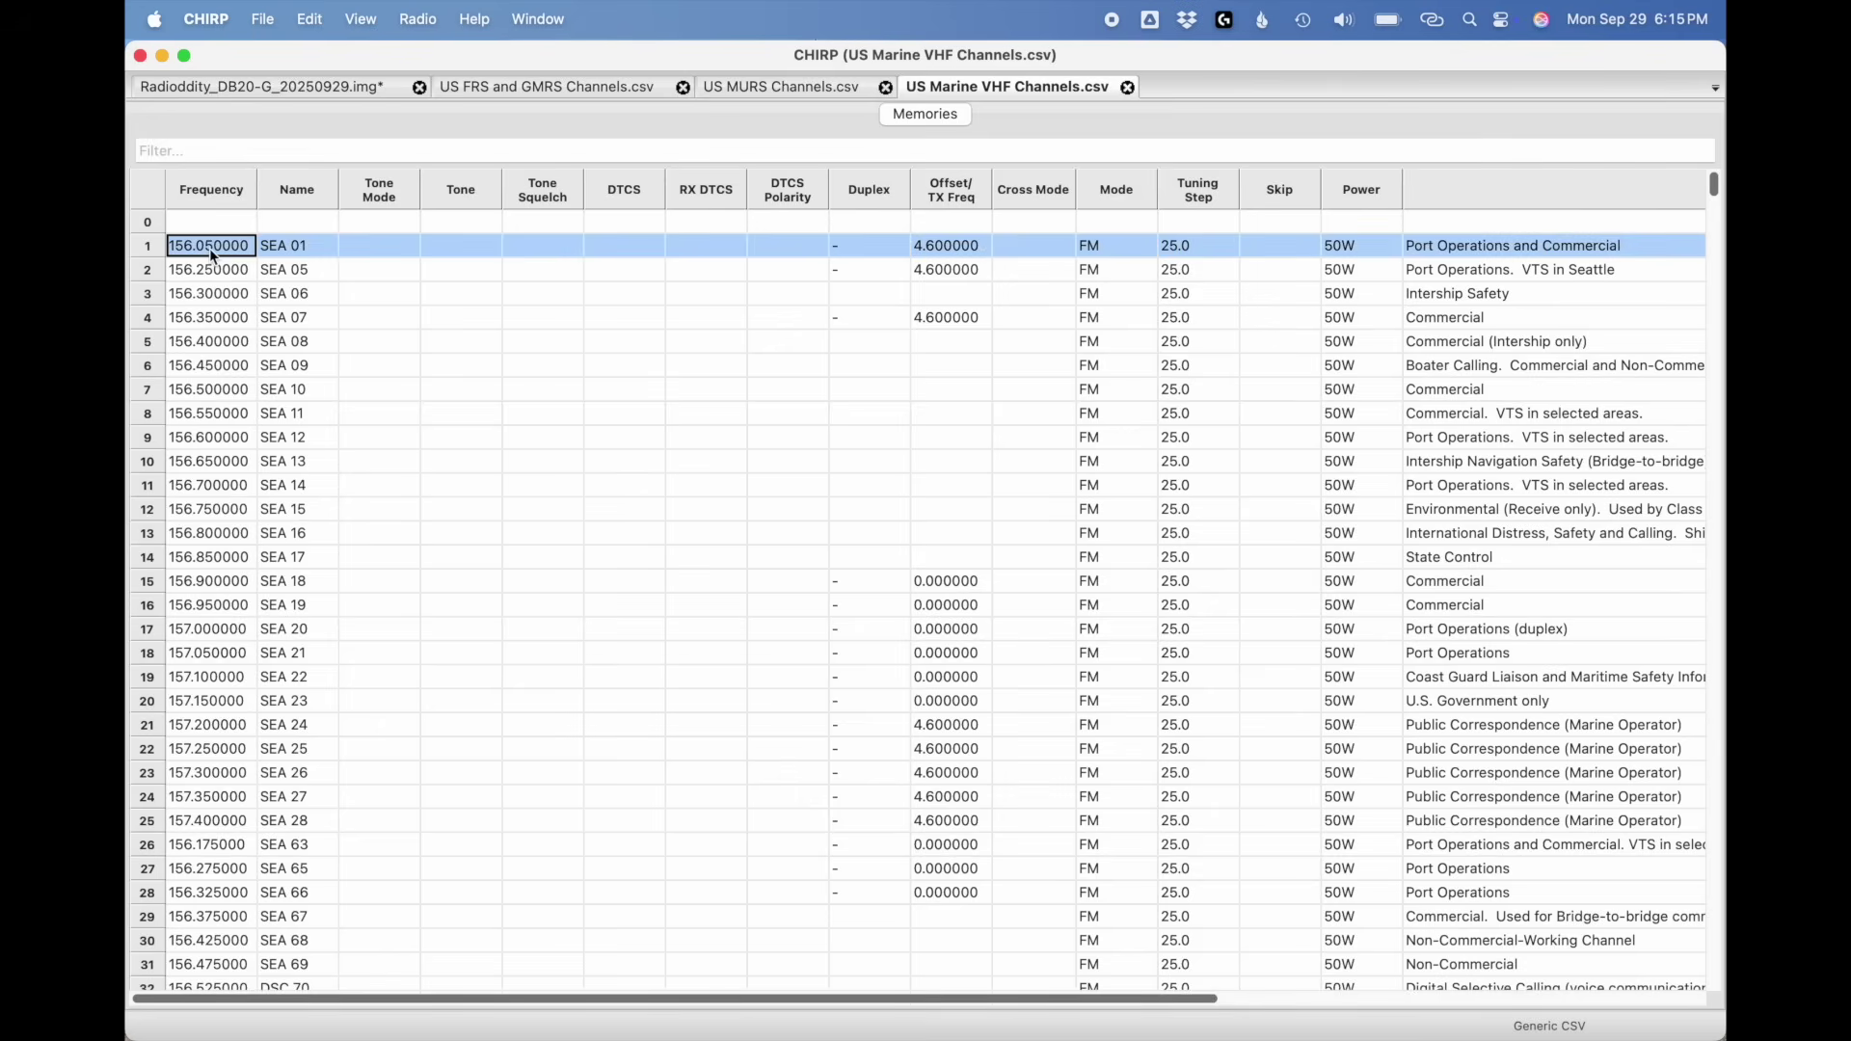
pyautogui.press('super+a')
pyautogui.scroll(-6, 210, 246)
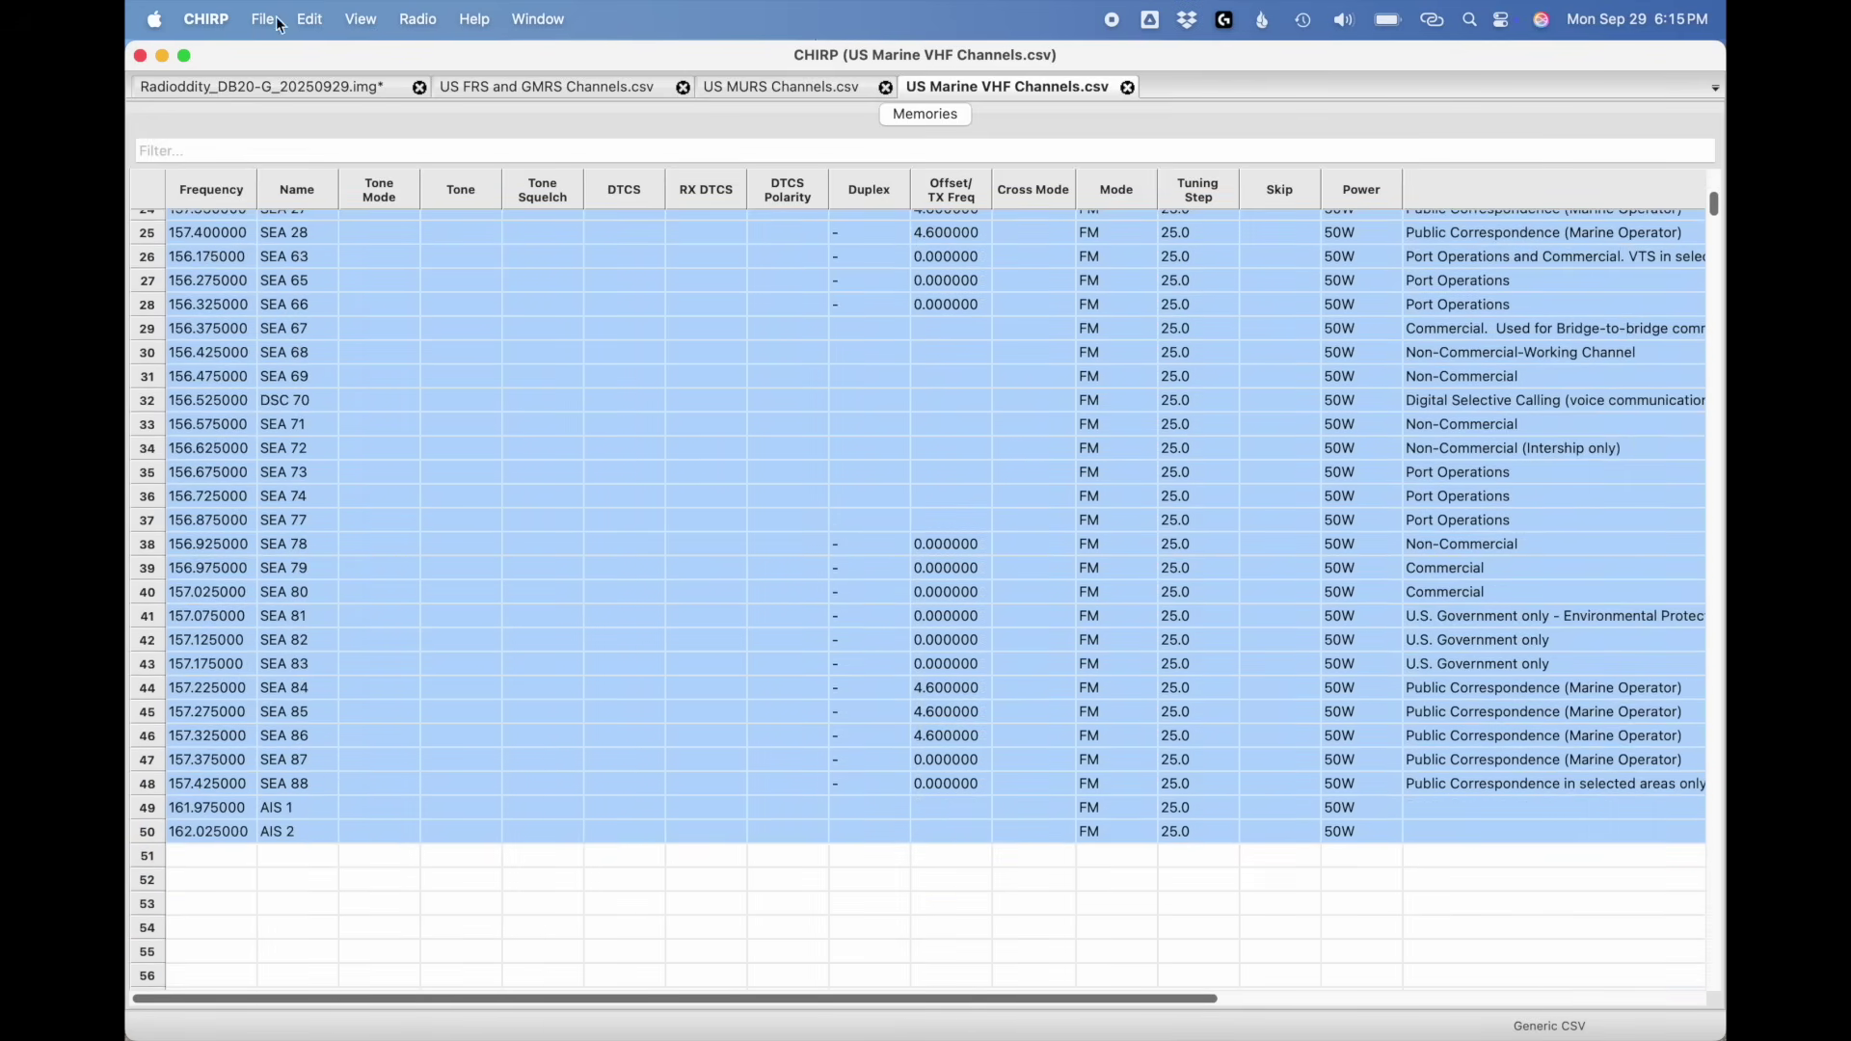
# Step: Paste the marine VHF channels into the DB20-G memory list starting at row 260
pyautogui.click(261, 87)
pyautogui.click(210, 611)
pyautogui.press('super+v')
pyautogui.scroll(-5, 196, 339)
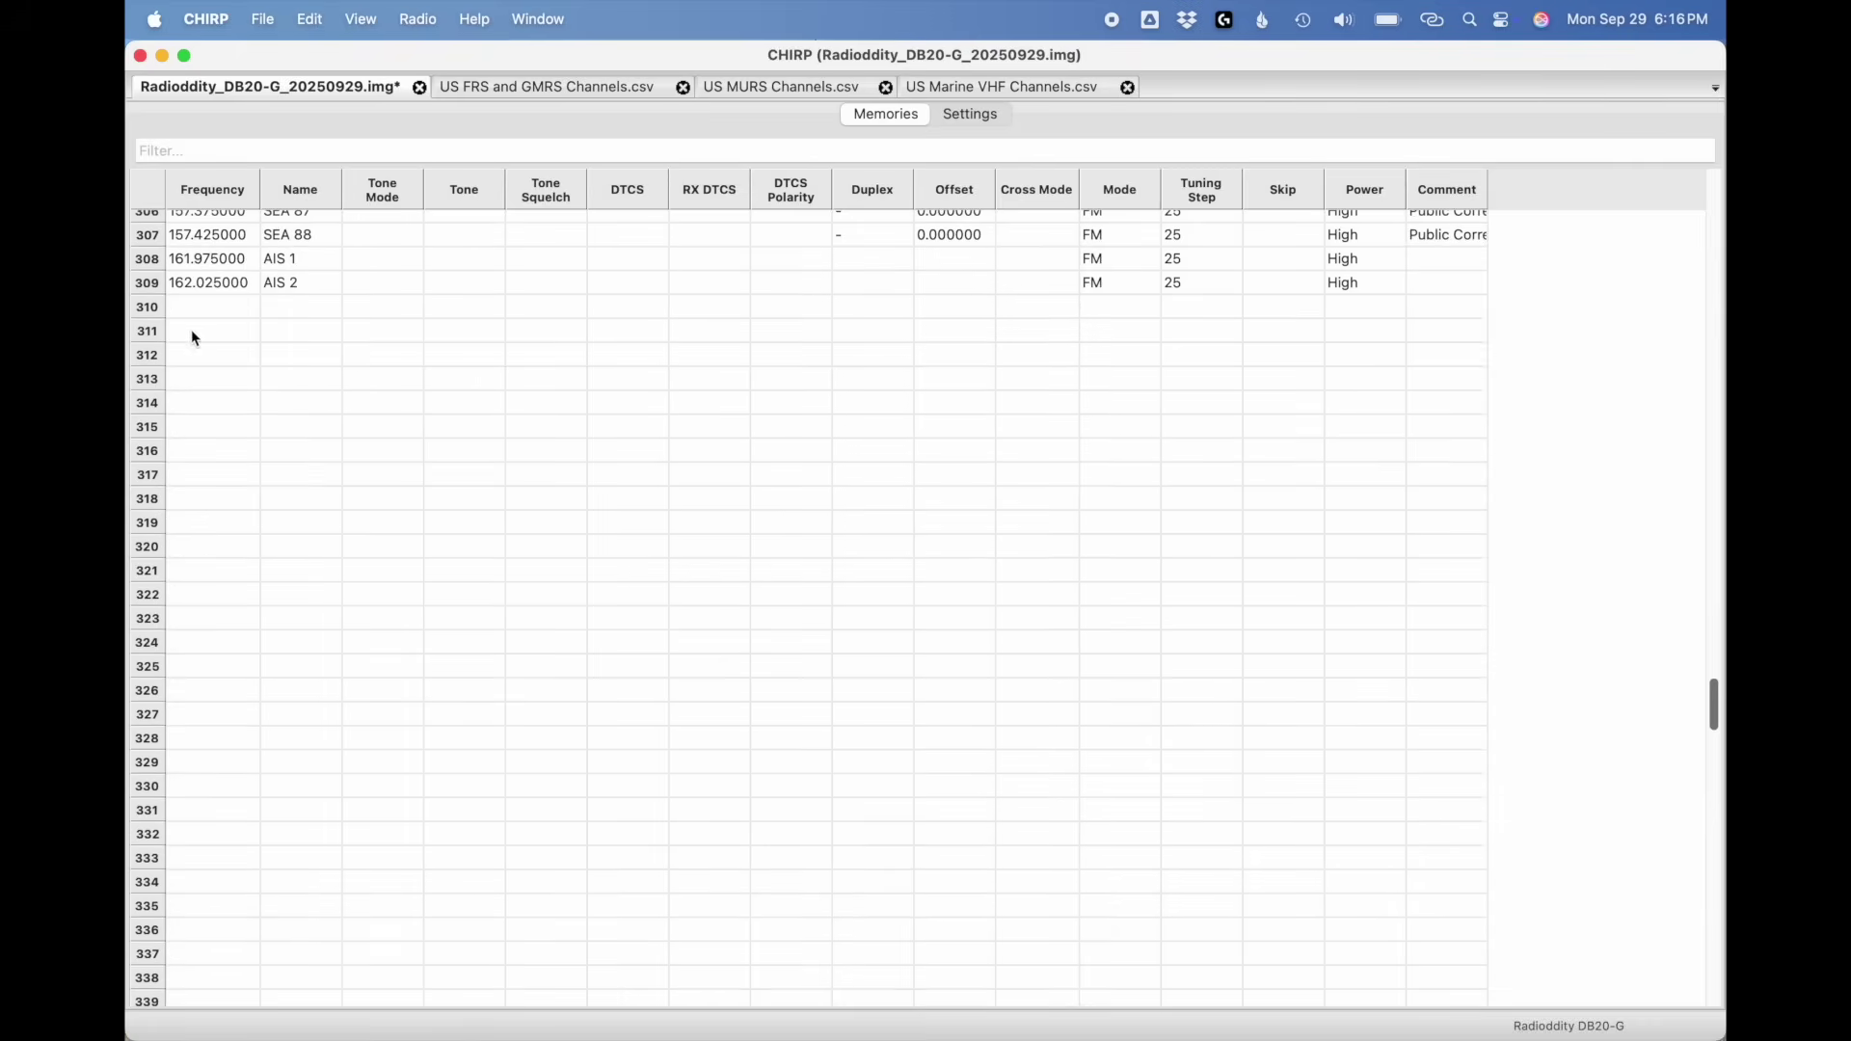
# Step: Select empty row 311 in the DB20-G memory list and open the US CA Railroad Channels stock configuration
pyautogui.click(195, 339)
pyautogui.click(262, 19)
pyautogui.moveTo(318, 130)
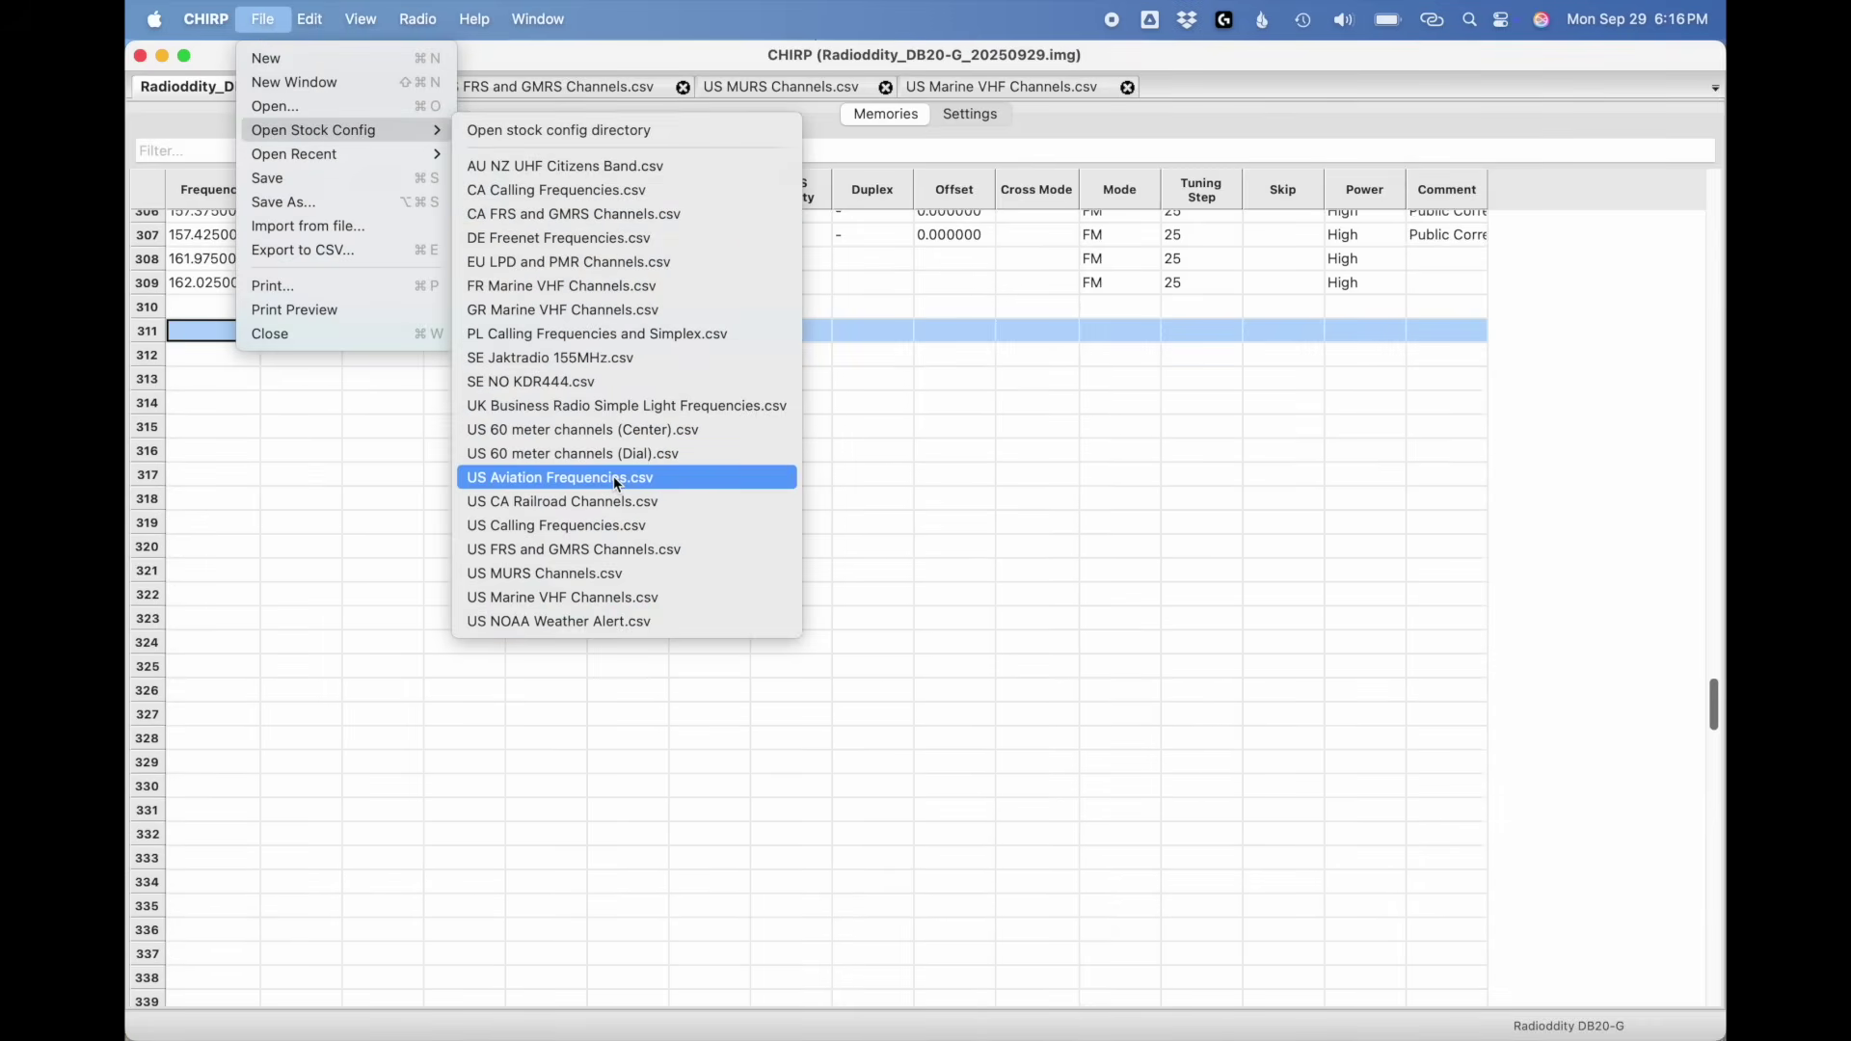
pyautogui.click(611, 501)
# Step: Select all railroad channels from AAR002 through AAR196 and copy them
pyautogui.click(215, 247)
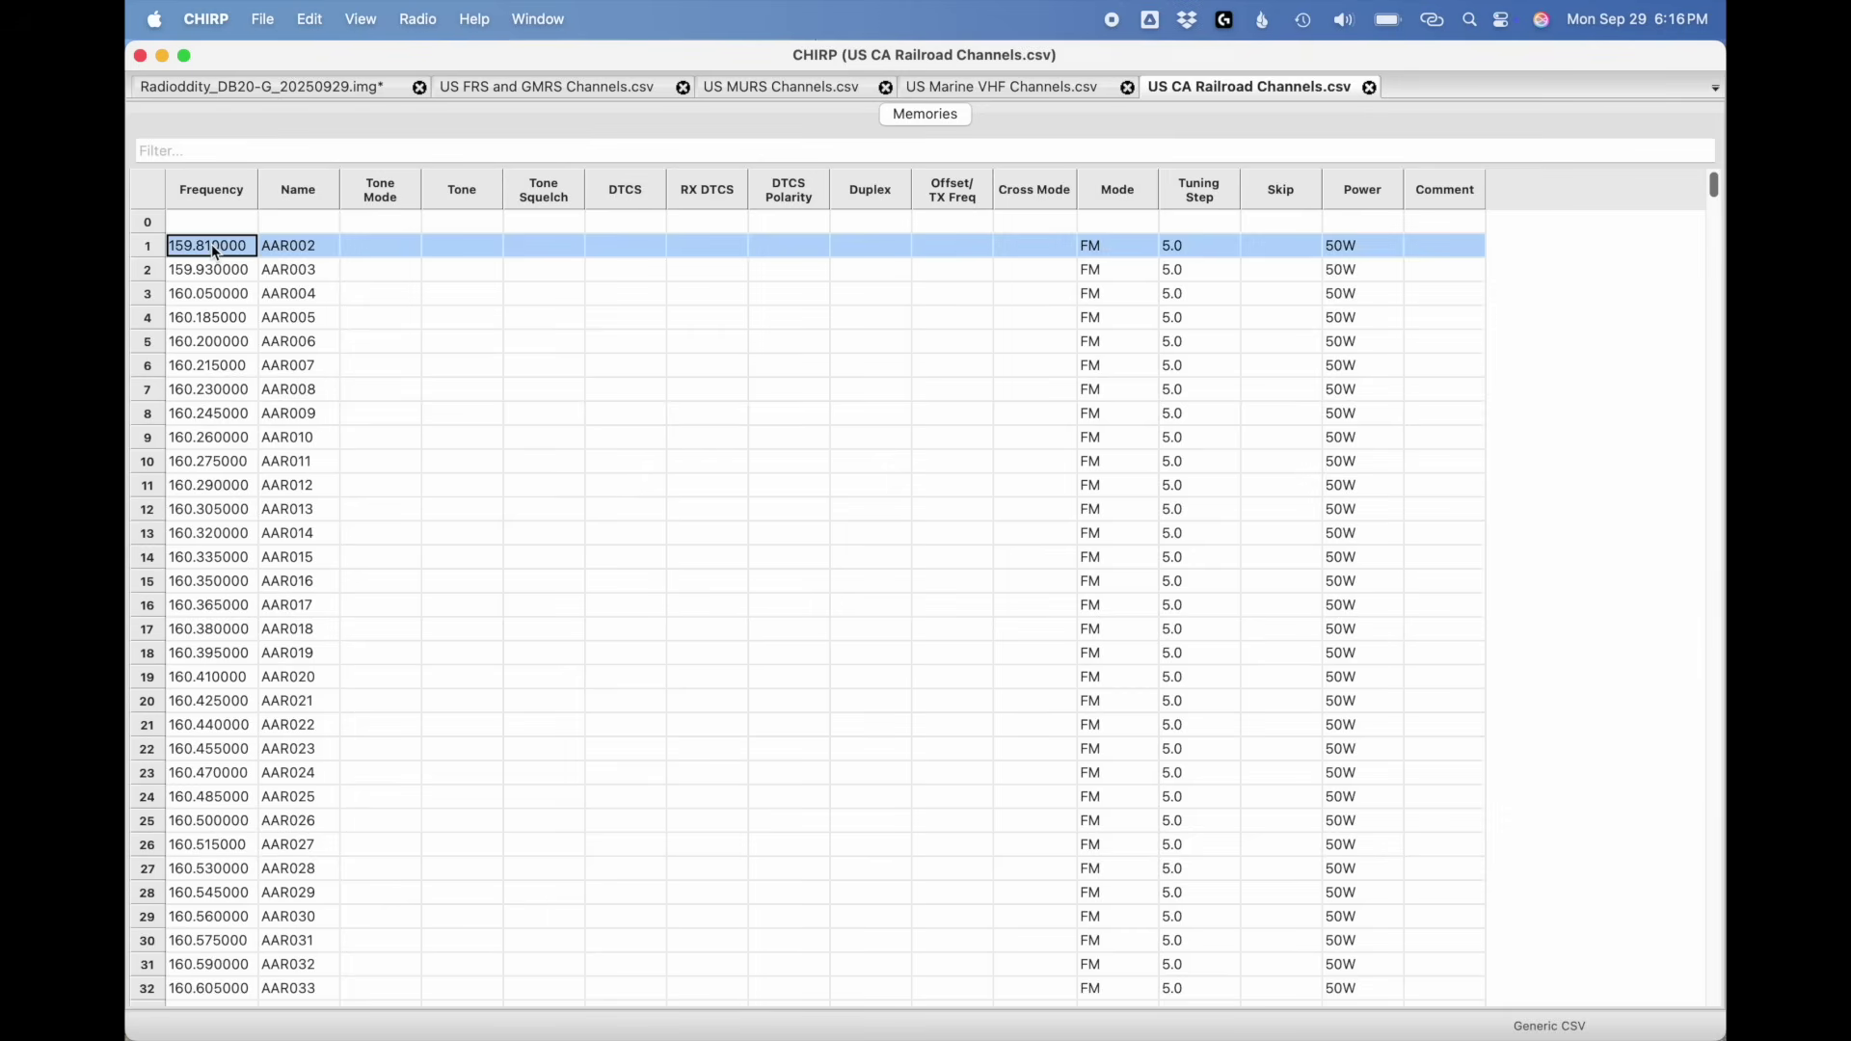
pyautogui.hotkey('shift', 'Down')
pyautogui.hotkey('shift', 'Down')
pyautogui.hotkey('shift', 'Down')
pyautogui.hotkey('shift', 'Down')
pyautogui.hotkey('shift', 'Down')
pyautogui.hotkey('shift', 'Down')
pyautogui.hotkey('shift', 'Down')
pyautogui.hotkey('shift', 'Down')
pyautogui.hotkey('shift', 'Down')
pyautogui.hotkey('shift', 'Down')
pyautogui.hotkey('shift', 'Down')
pyautogui.hotkey('shift', 'Down')
pyautogui.hotkey('shift', 'Down')
pyautogui.hotkey('shift', 'Down')
pyautogui.hotkey('shift', 'Down')
pyautogui.hotkey('shift', 'Down')
pyautogui.hotkey('shift', 'Down')
pyautogui.hotkey('shift', 'Down')
pyautogui.hotkey('shift', 'Down')
pyautogui.hotkey('shift', 'Down')
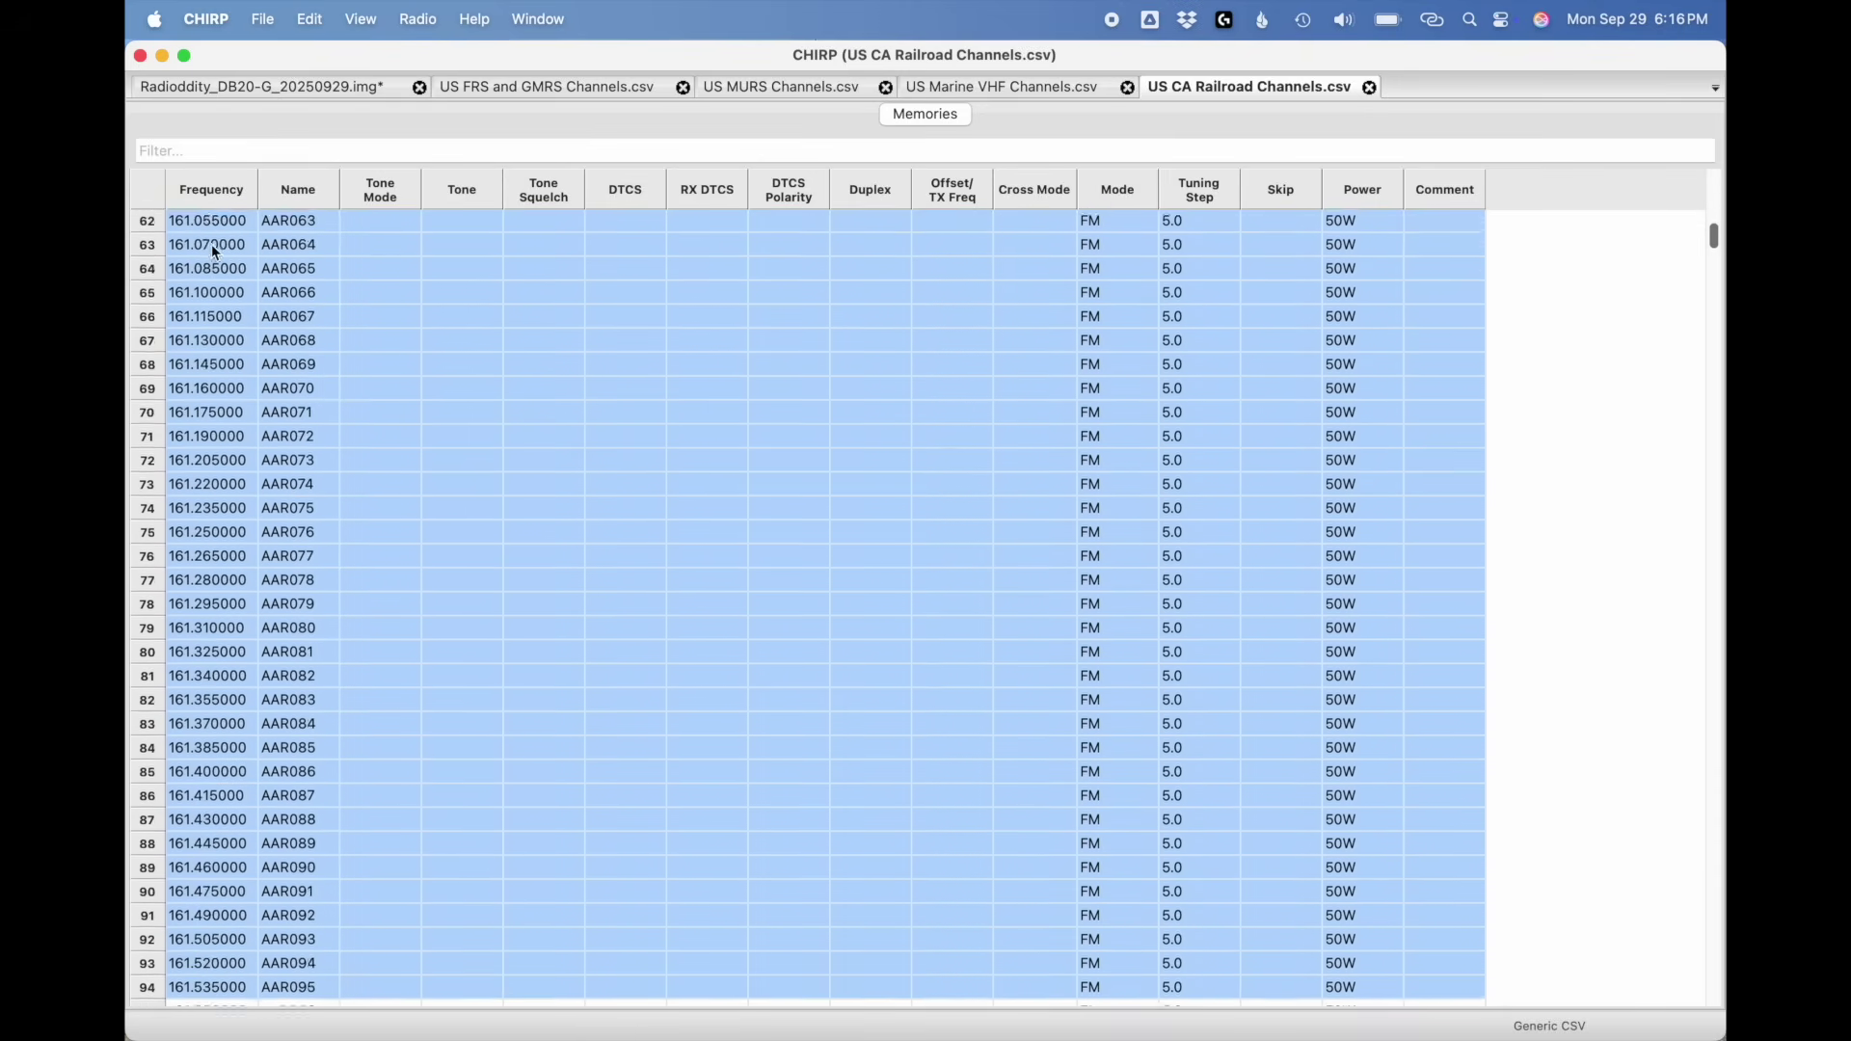
pyautogui.hotkey('shift', 'Down')
pyautogui.hotkey('shift', 'Down')
pyautogui.hotkey('shift', 'Down')
pyautogui.hotkey('shift', 'Down')
pyautogui.hotkey('shift', 'Down')
pyautogui.hotkey('shift', 'Down')
pyautogui.hotkey('shift', 'Down')
pyautogui.hotkey('shift', 'Down')
pyautogui.hotkey('shift', 'Down')
pyautogui.hotkey('shift', 'Down')
pyautogui.hotkey('shift', 'Down')
pyautogui.hotkey('shift', 'Down')
pyautogui.hotkey('shift', 'Down')
pyautogui.hotkey('shift', 'Down')
pyautogui.hotkey('shift', 'Down')
pyautogui.hotkey('shift', 'Down')
pyautogui.hotkey('shift', 'Down')
pyautogui.hotkey('shift', 'Down')
pyautogui.hotkey('shift', 'Down')
pyautogui.hotkey('shift', 'Down')
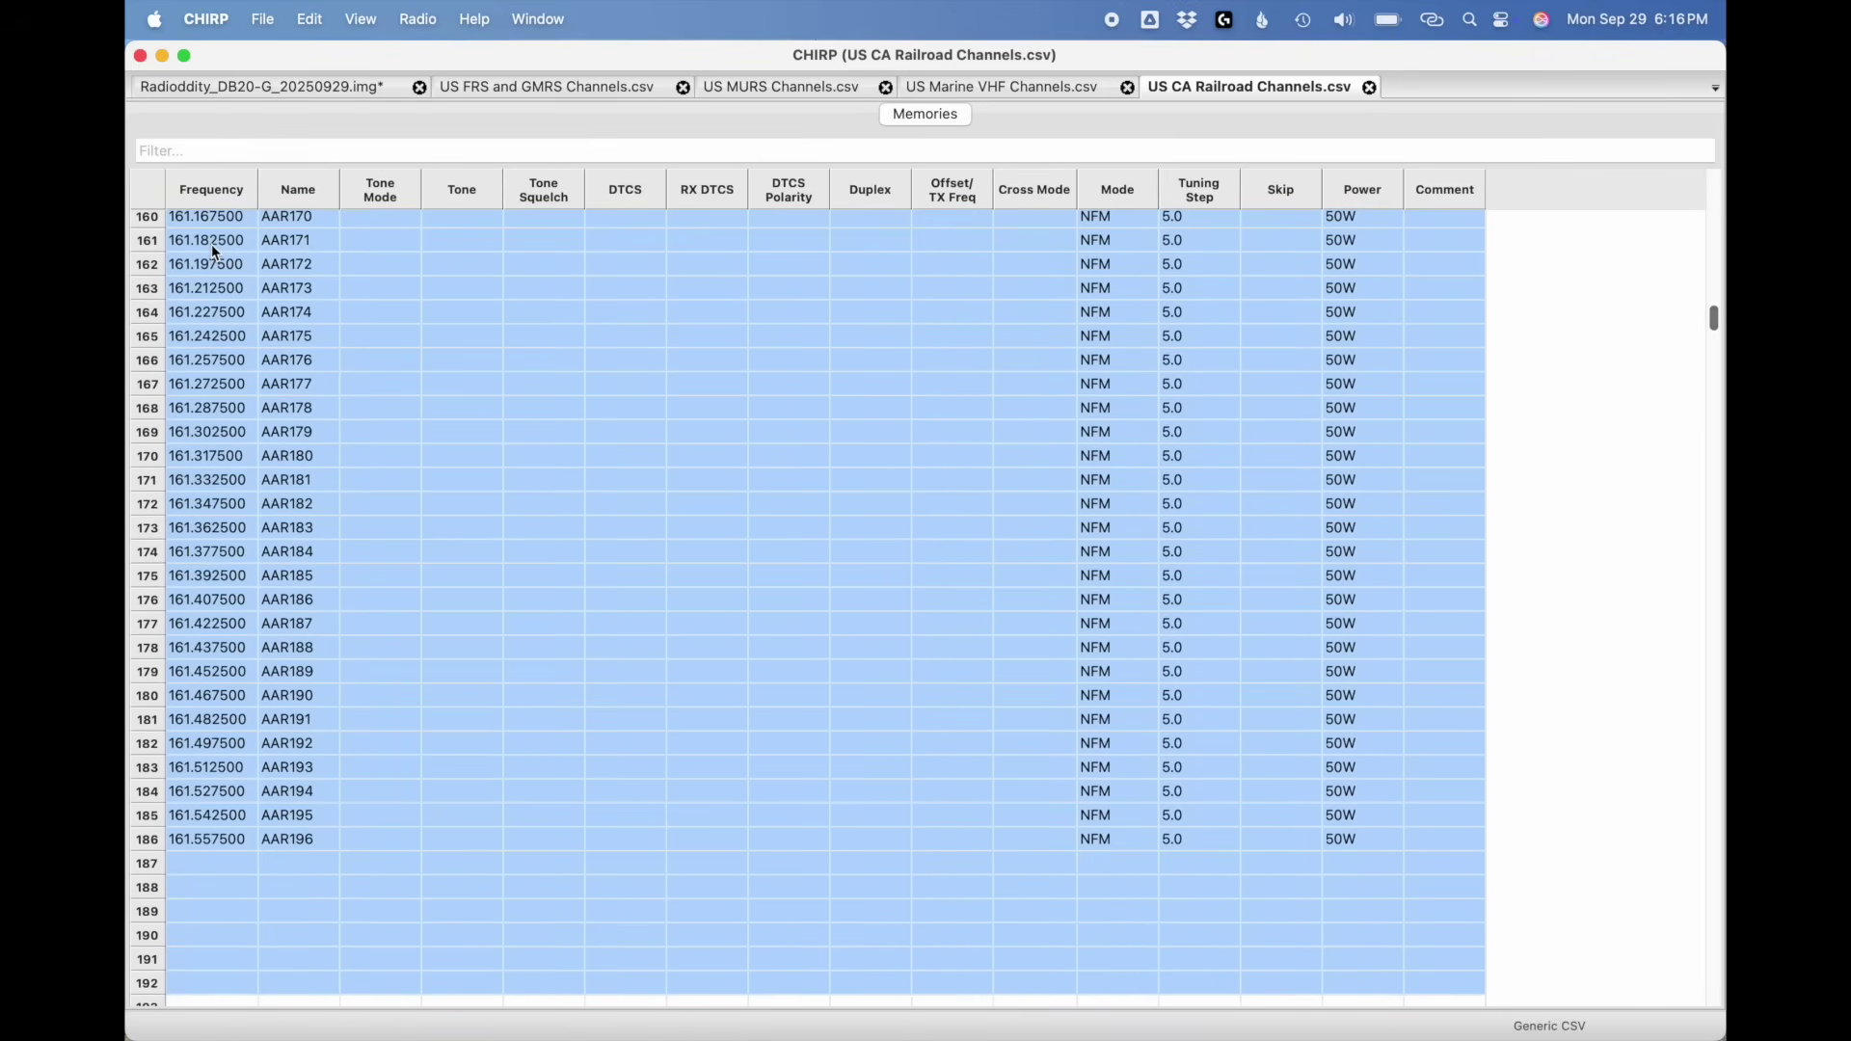
pyautogui.press('super+c')
# Step: Paste the railroad channels into the DB20-G memory list starting at row 311 and check the list to its end
pyautogui.click(270, 87)
pyautogui.click(228, 330)
pyautogui.press('super+v')
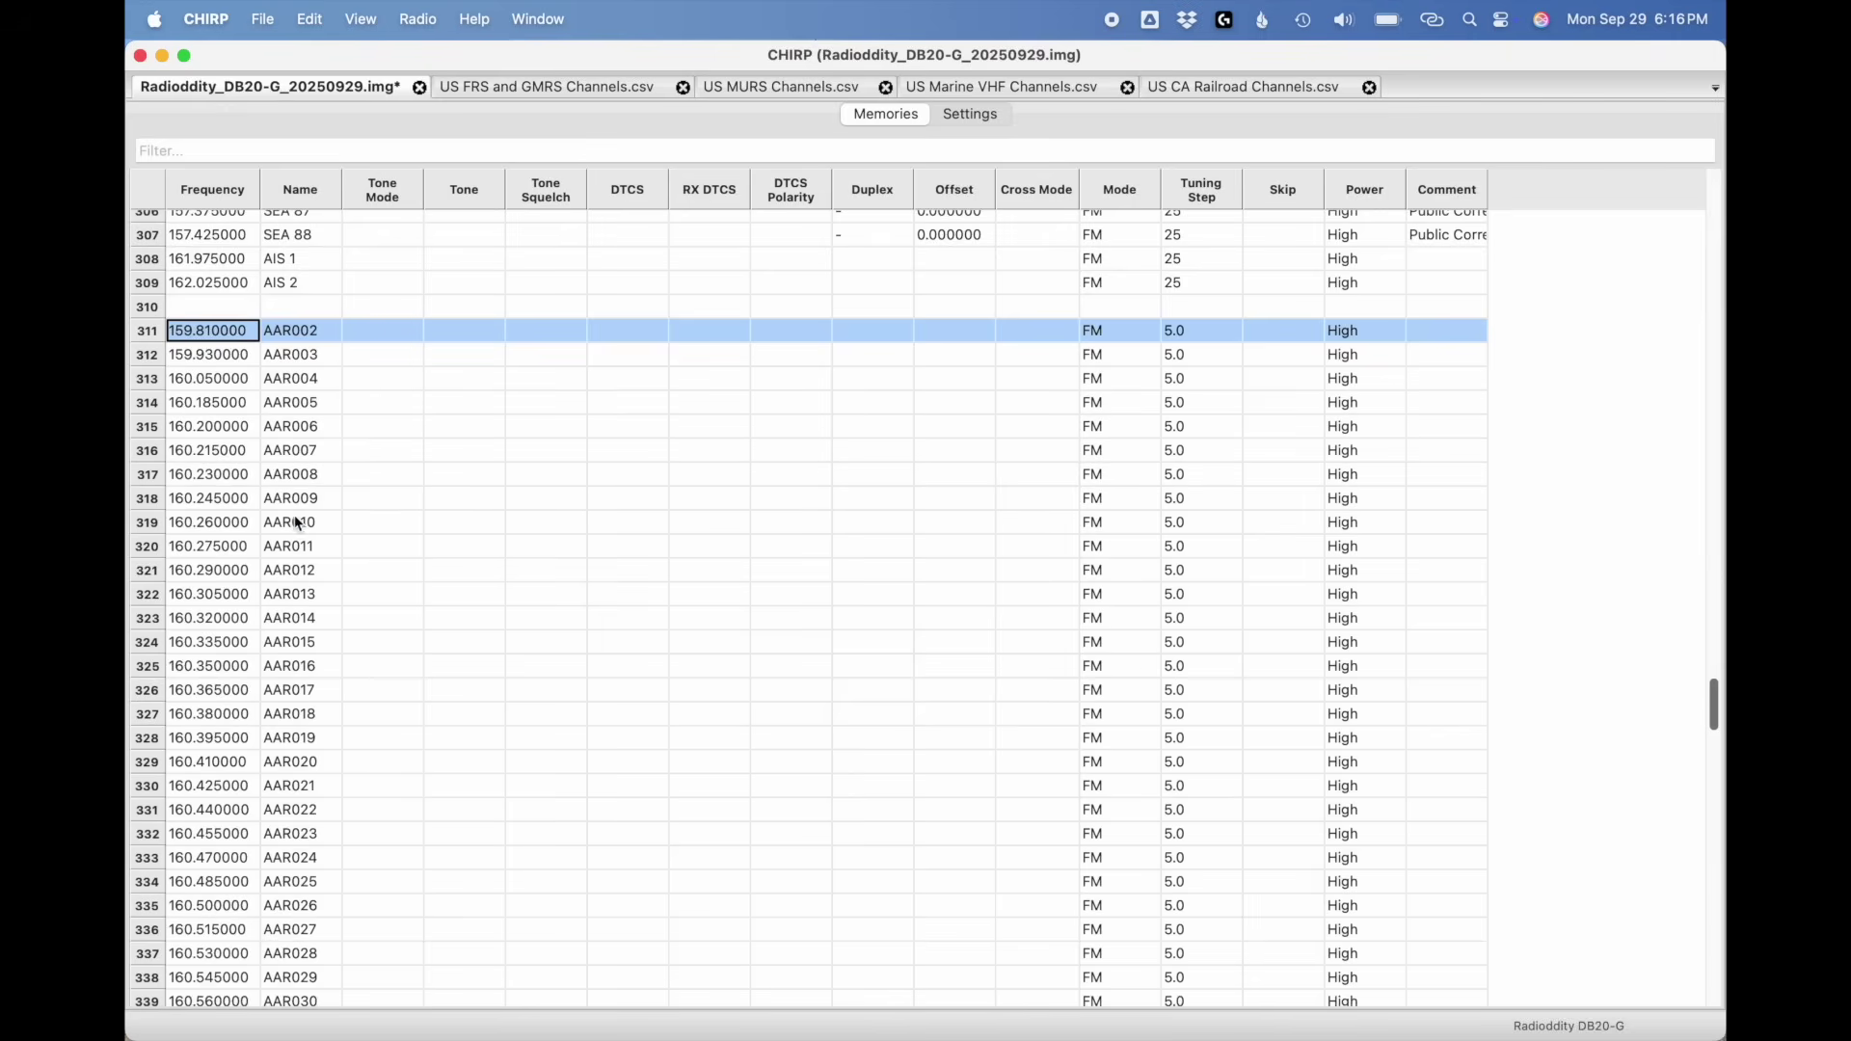
pyautogui.scroll(-15, 296, 523)
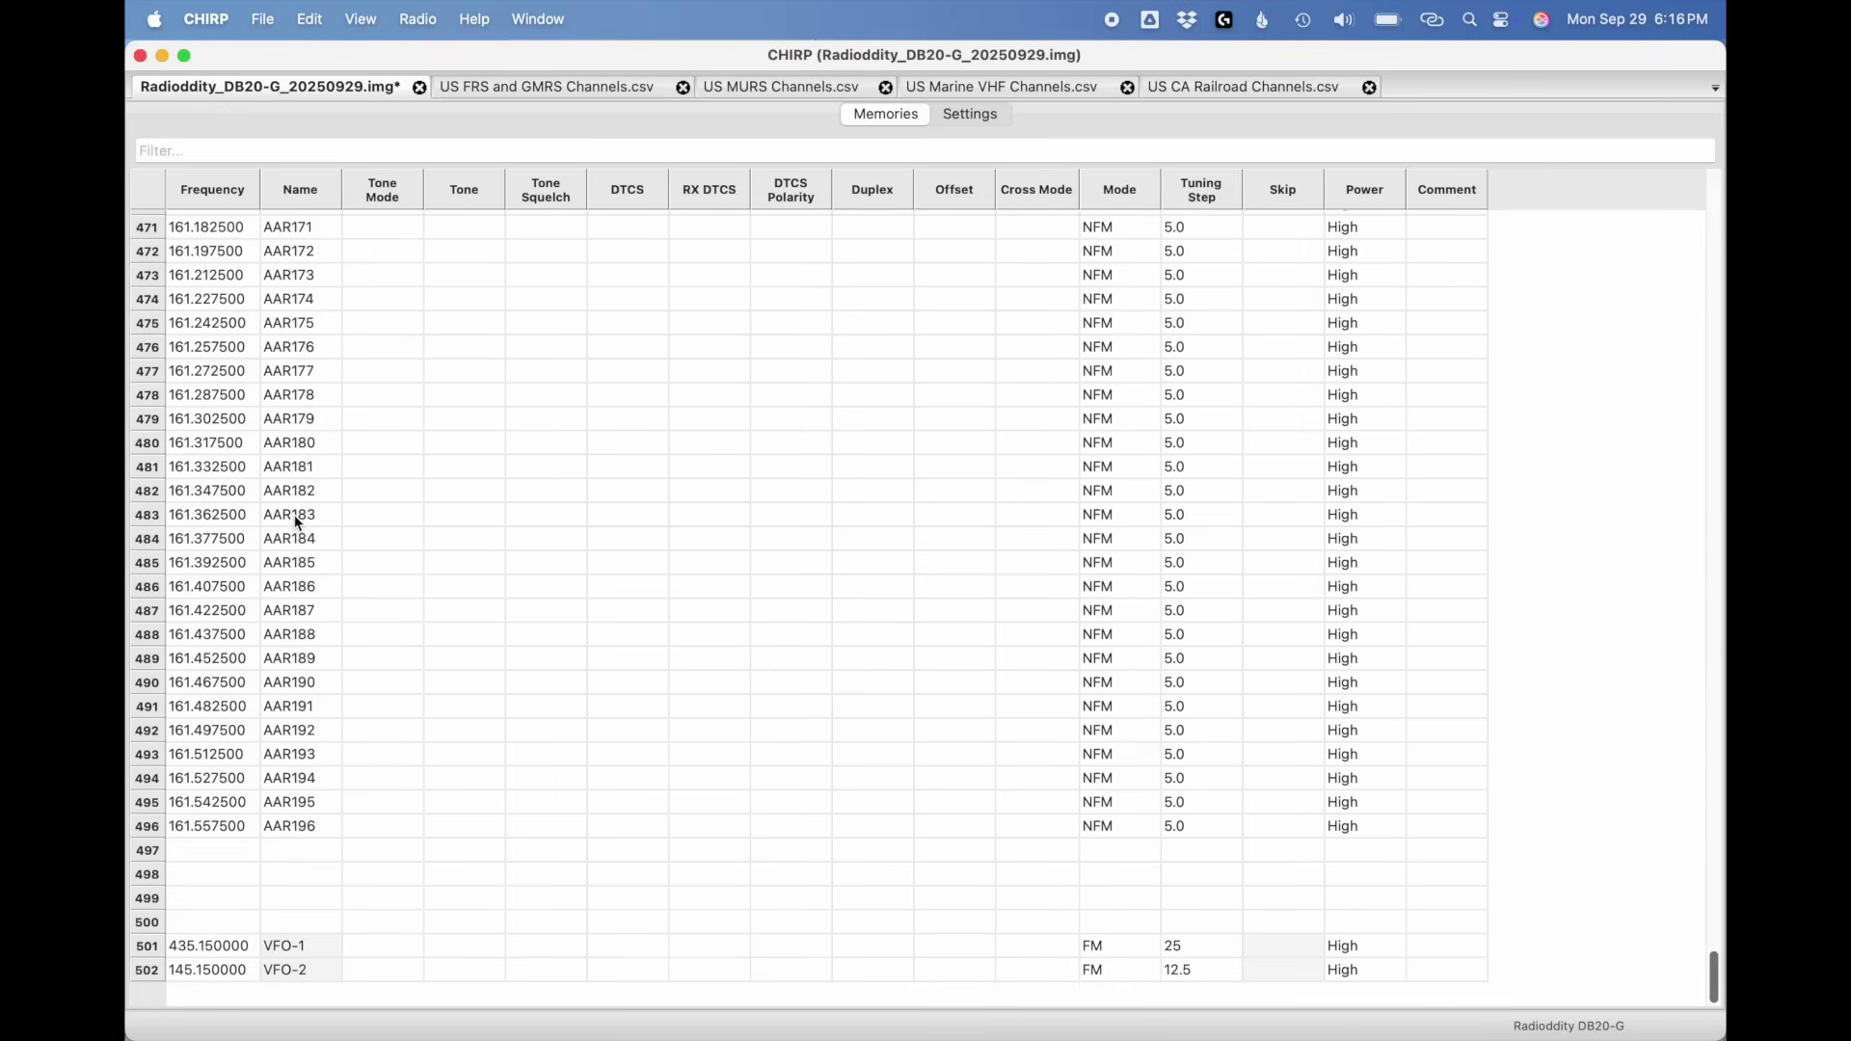
pyautogui.scroll(20, 611, 525)
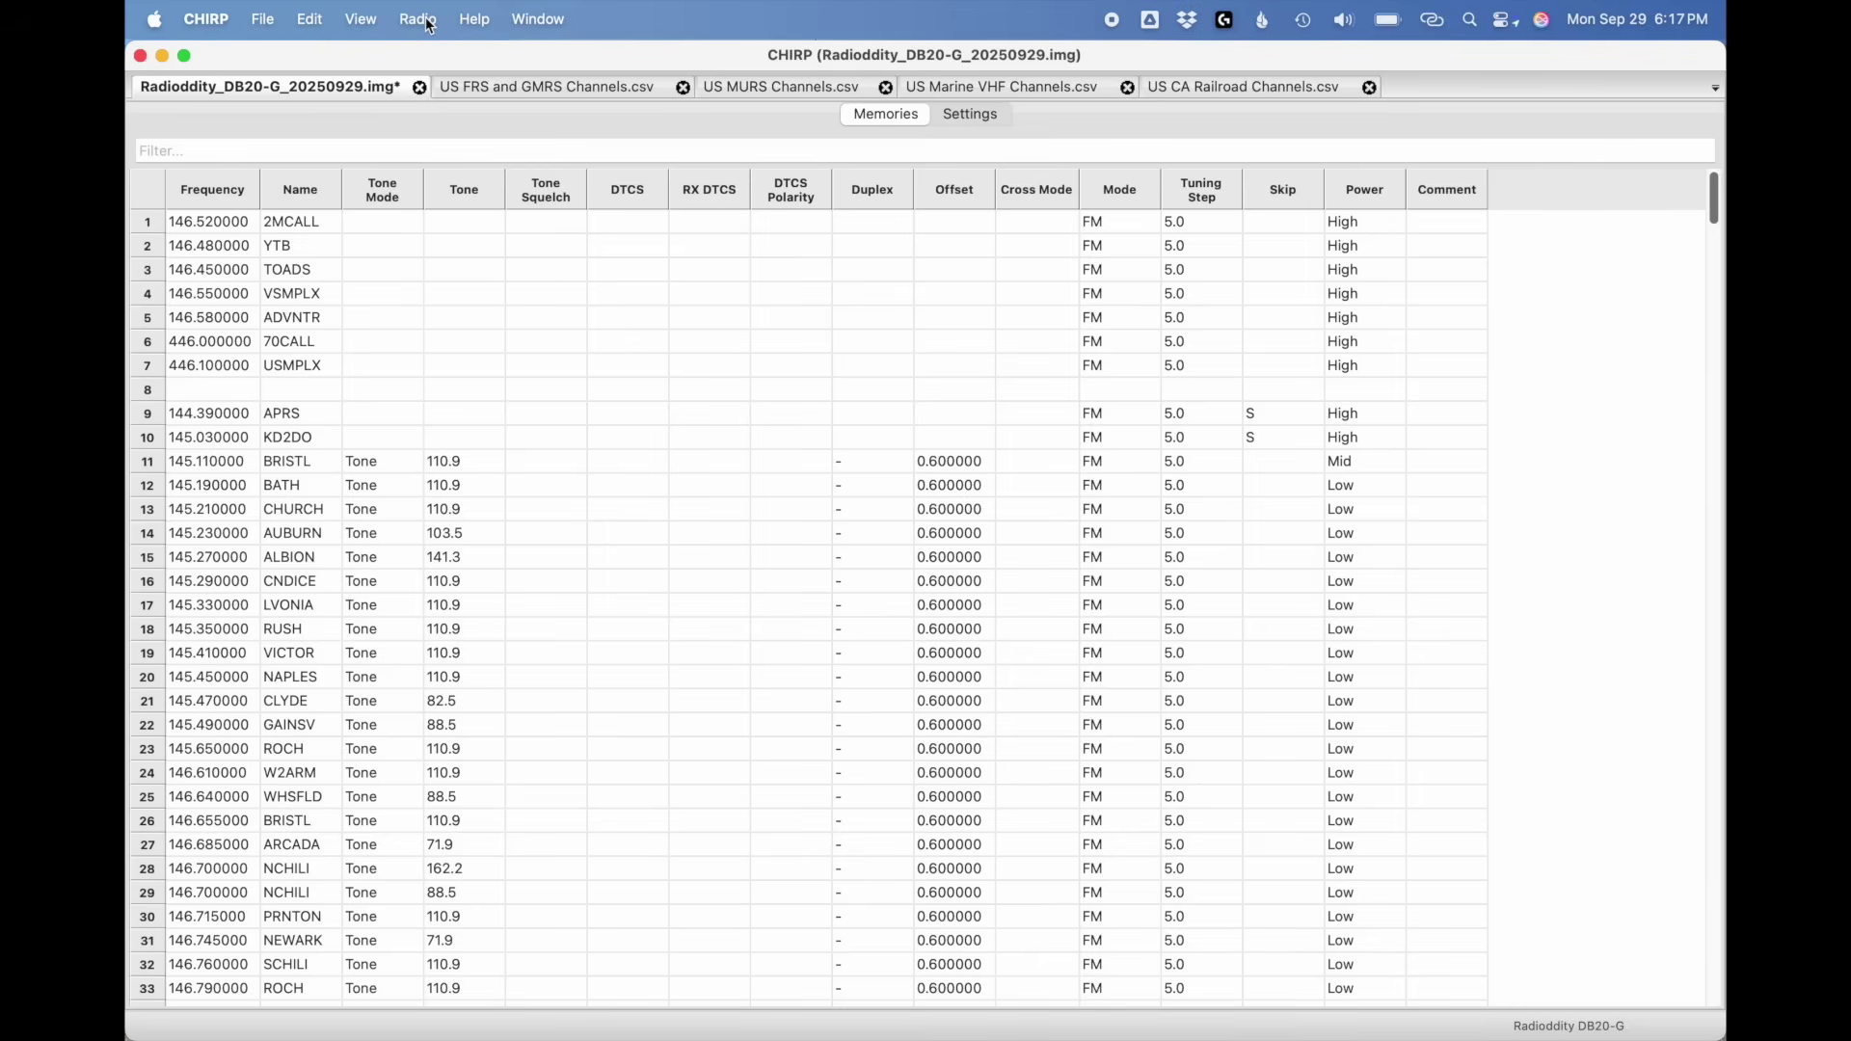
# Step: Upload the edited memories to the Radioddity DB20-G through the USB Serial (cu.usbserial-10) port
pyautogui.click(430, 25)
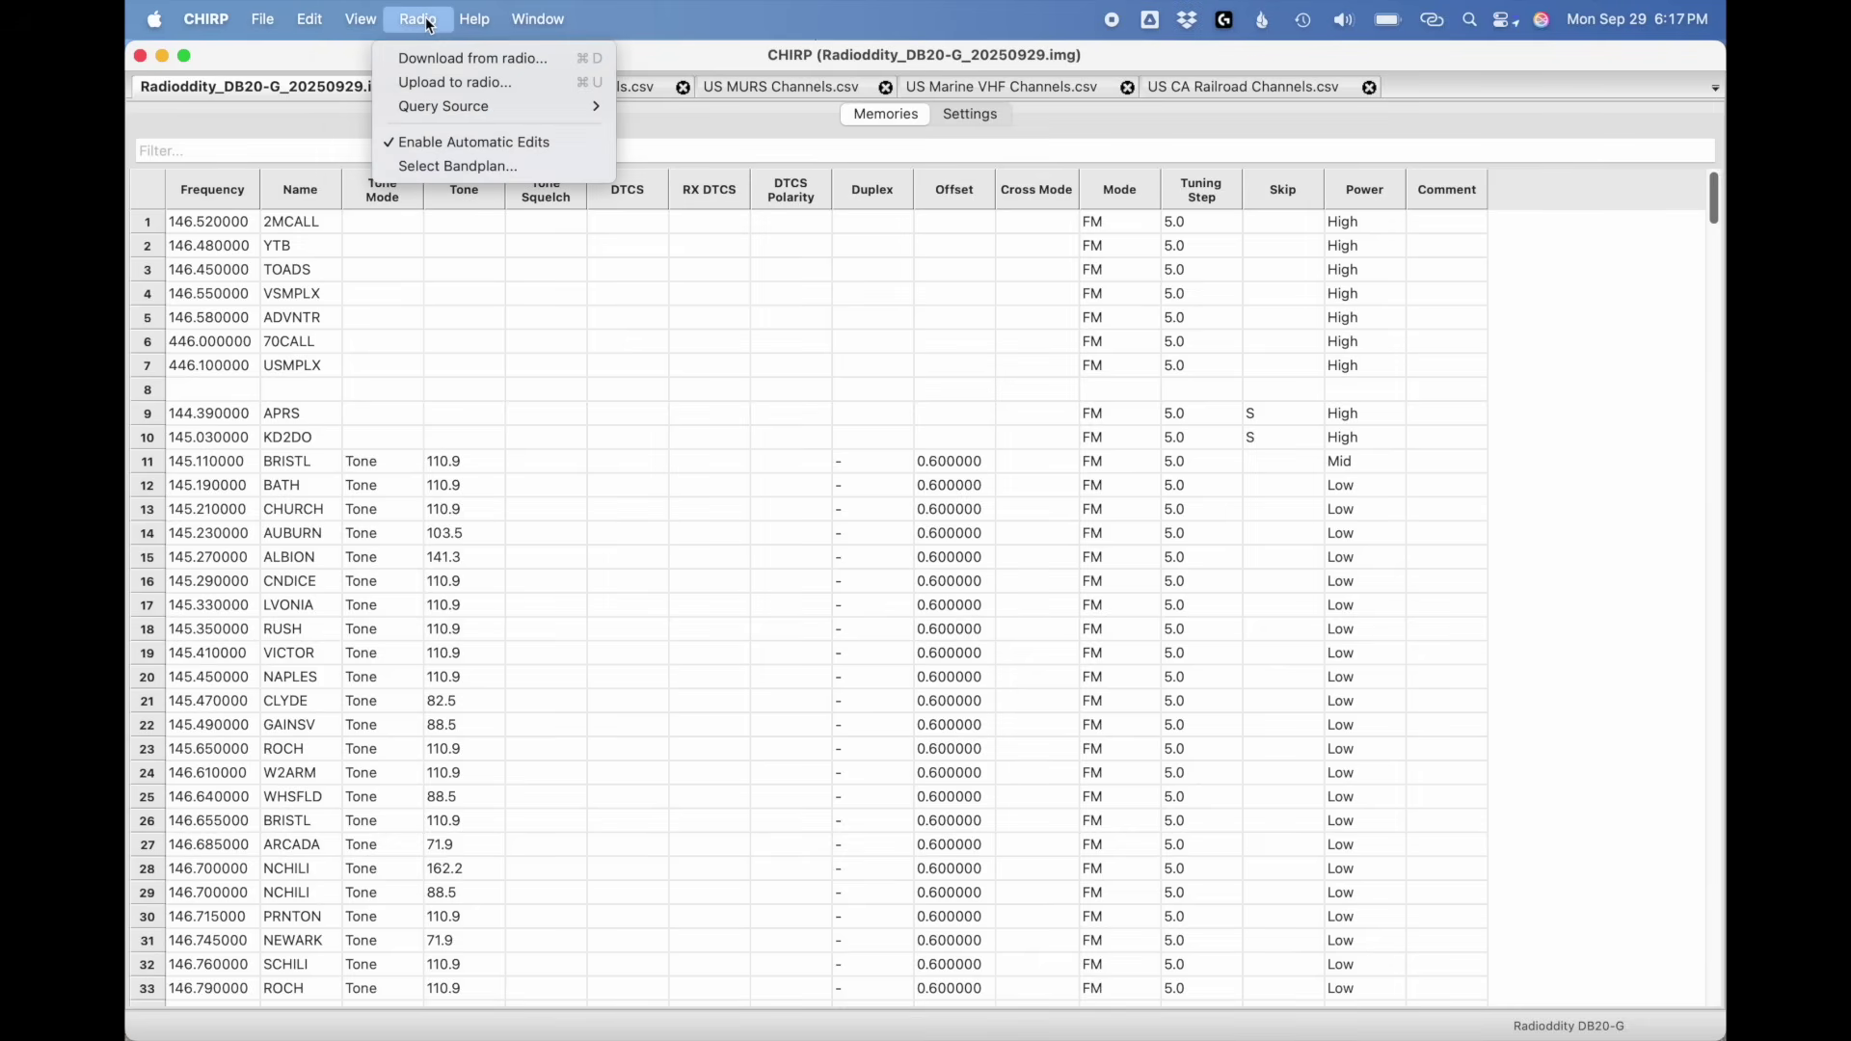
pyautogui.click(428, 85)
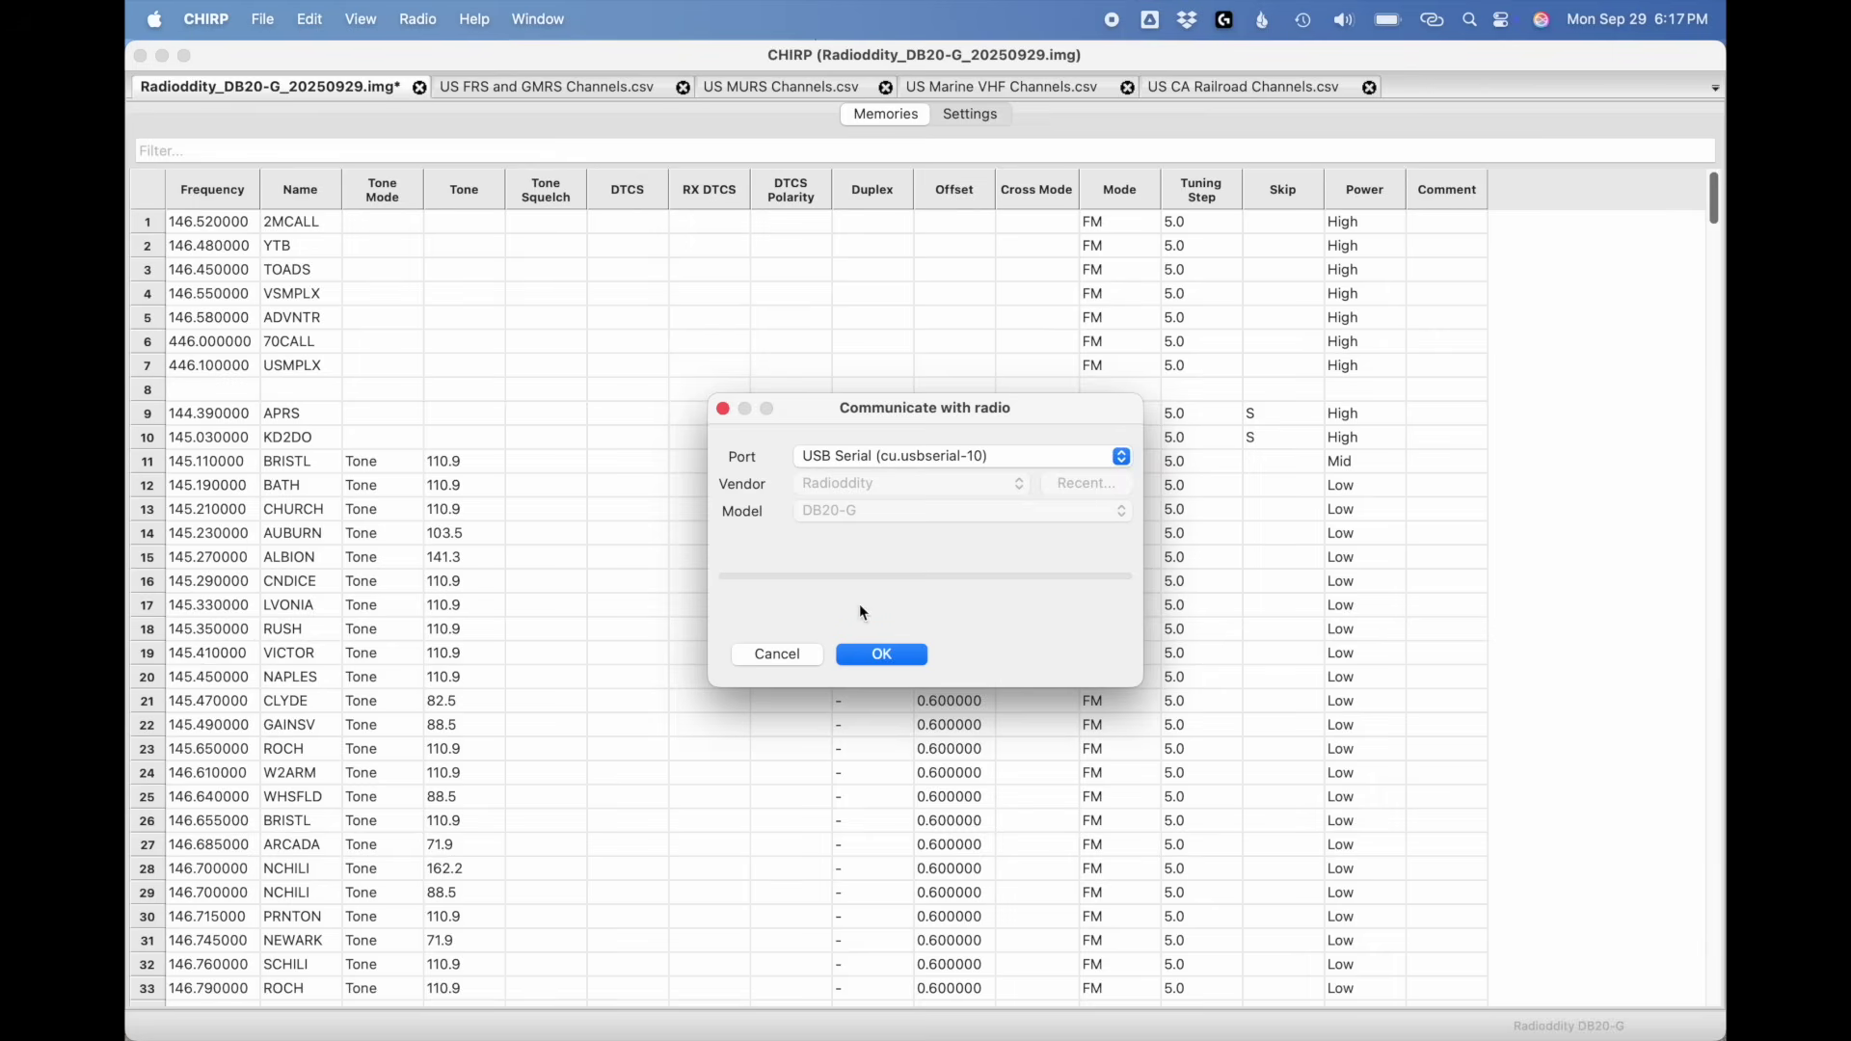
pyautogui.click(868, 650)
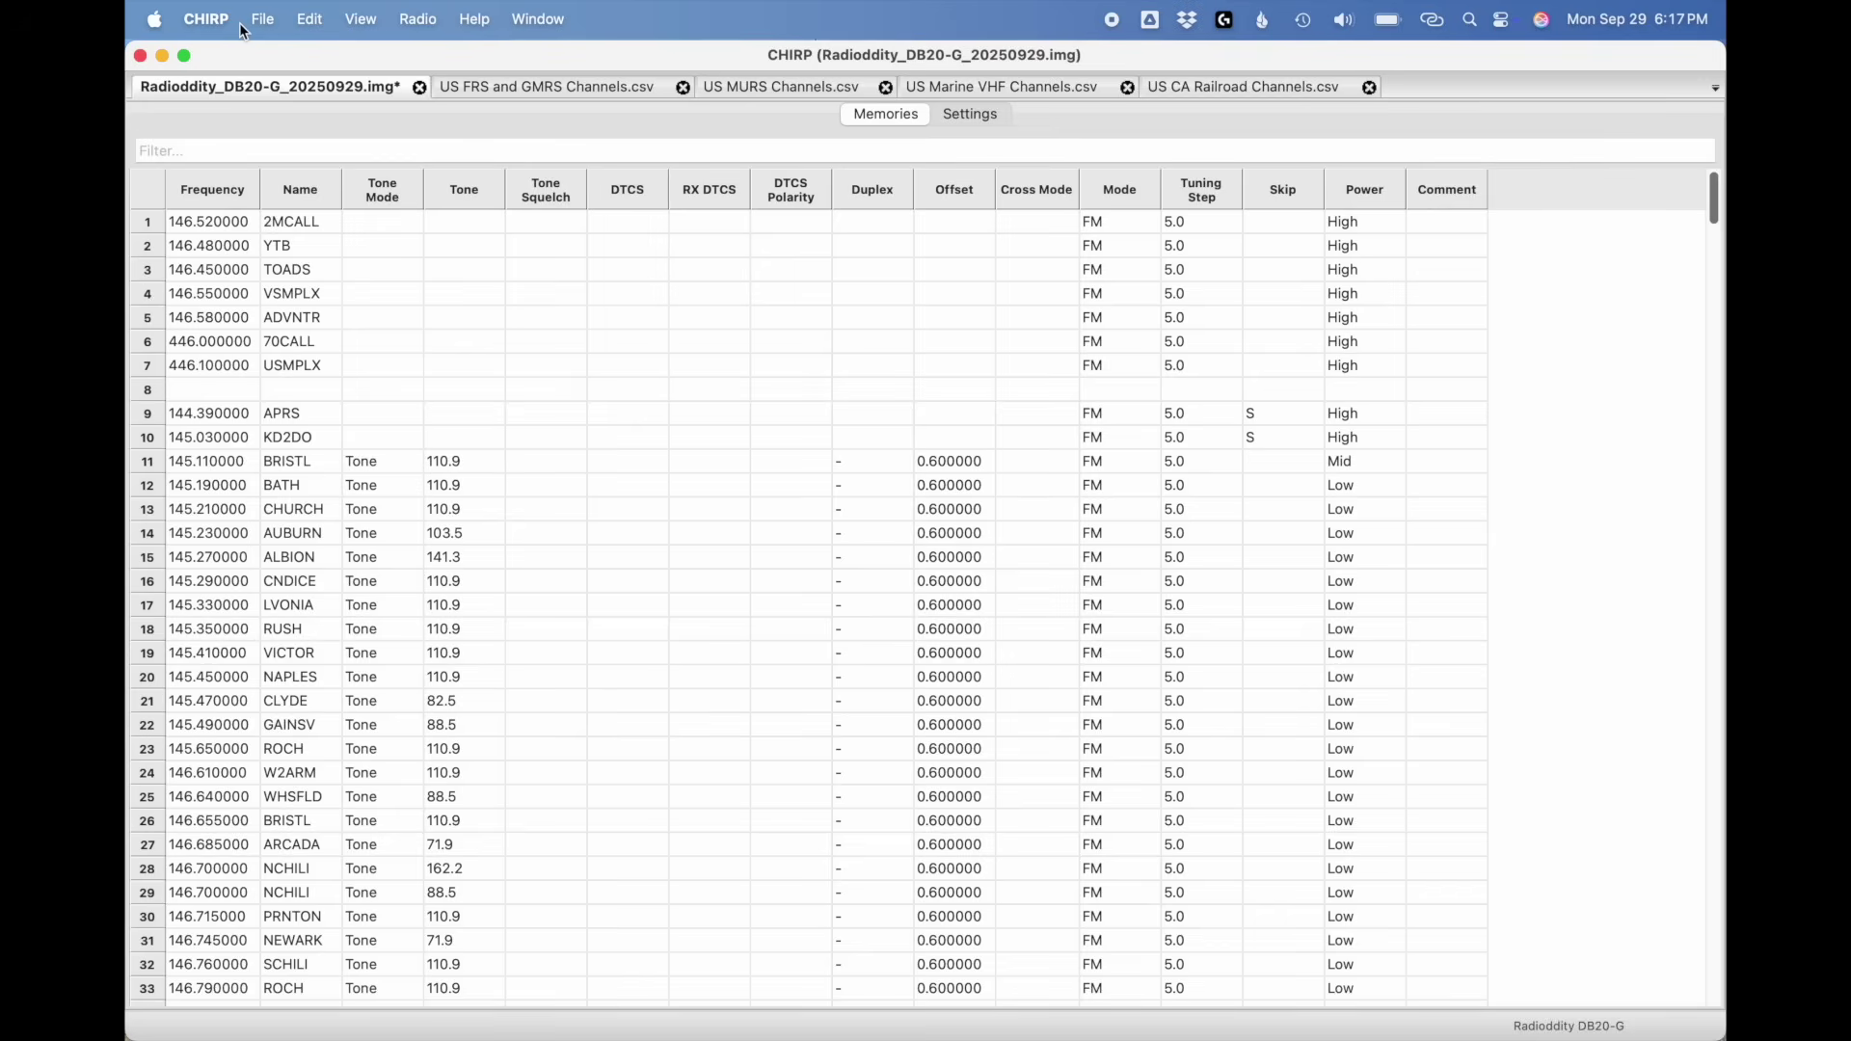
# Step: Start saving the radio image as a new file in Downloads, extending the name Radioddity_DB20-G_20250929 at its end
pyautogui.click(266, 23)
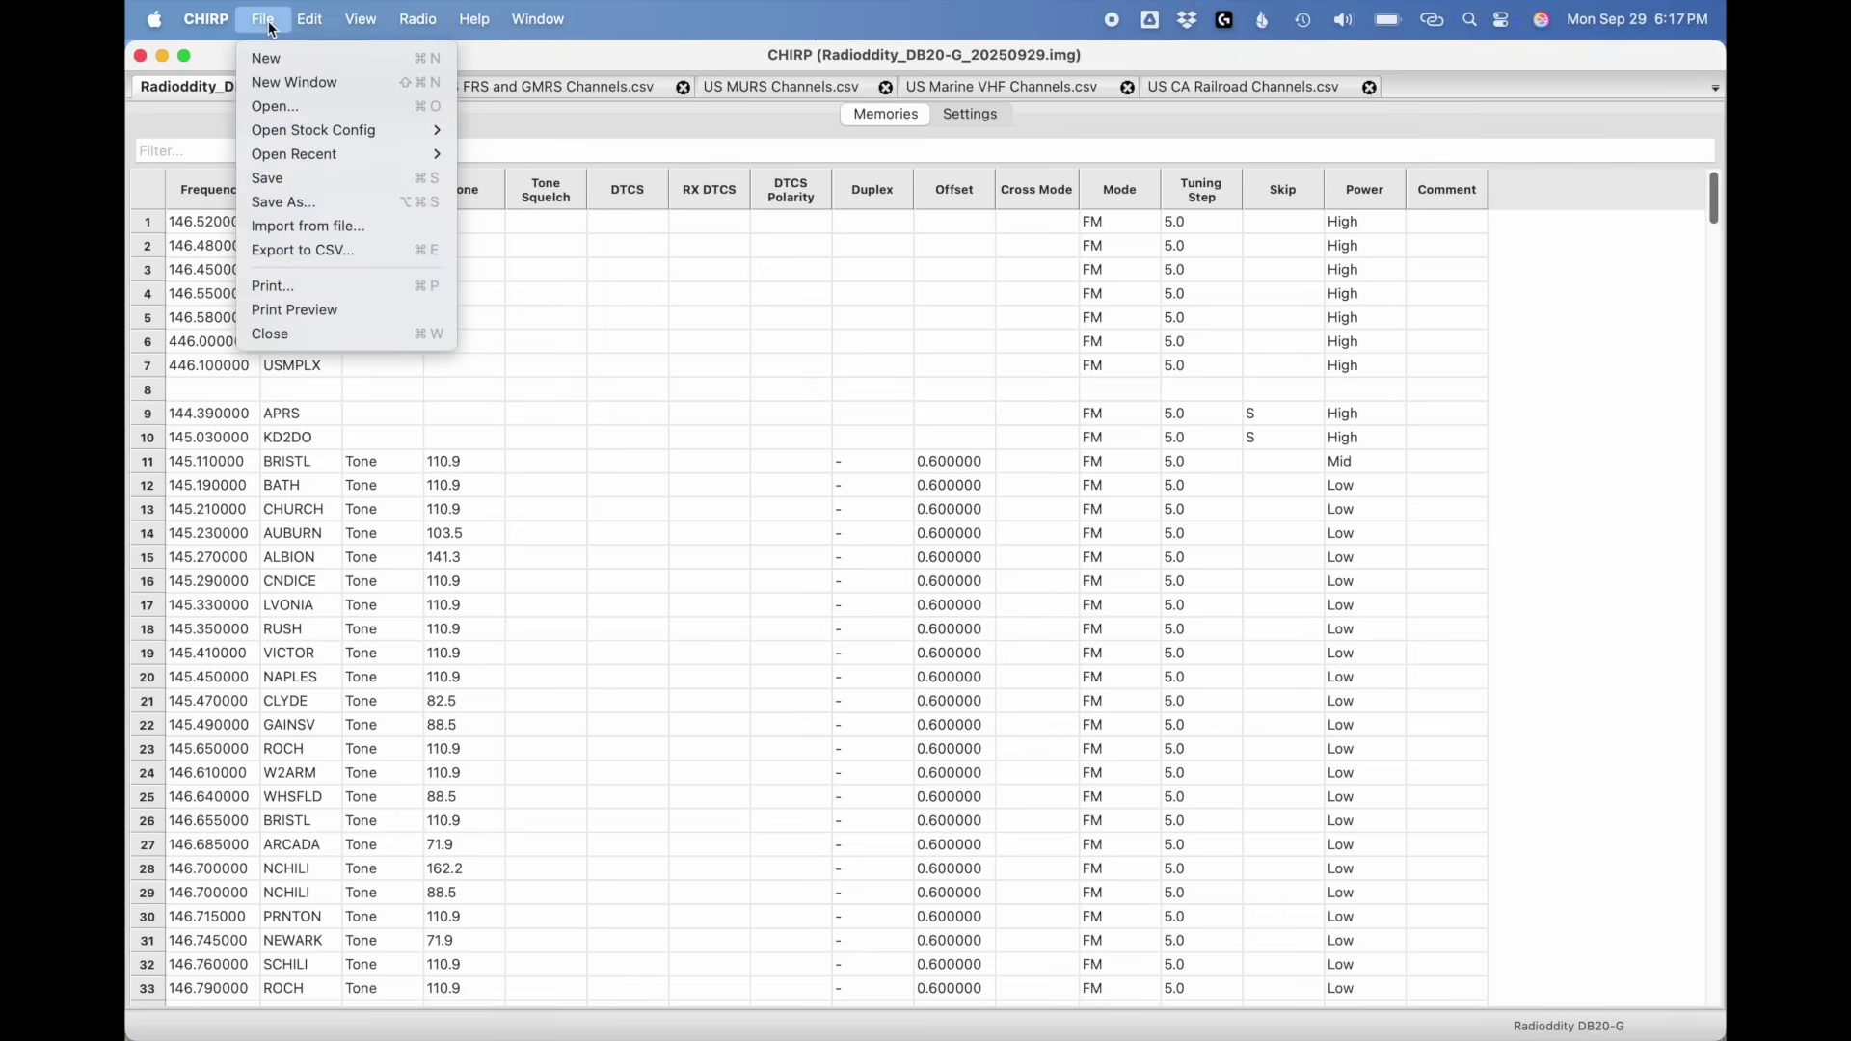
pyautogui.click(292, 201)
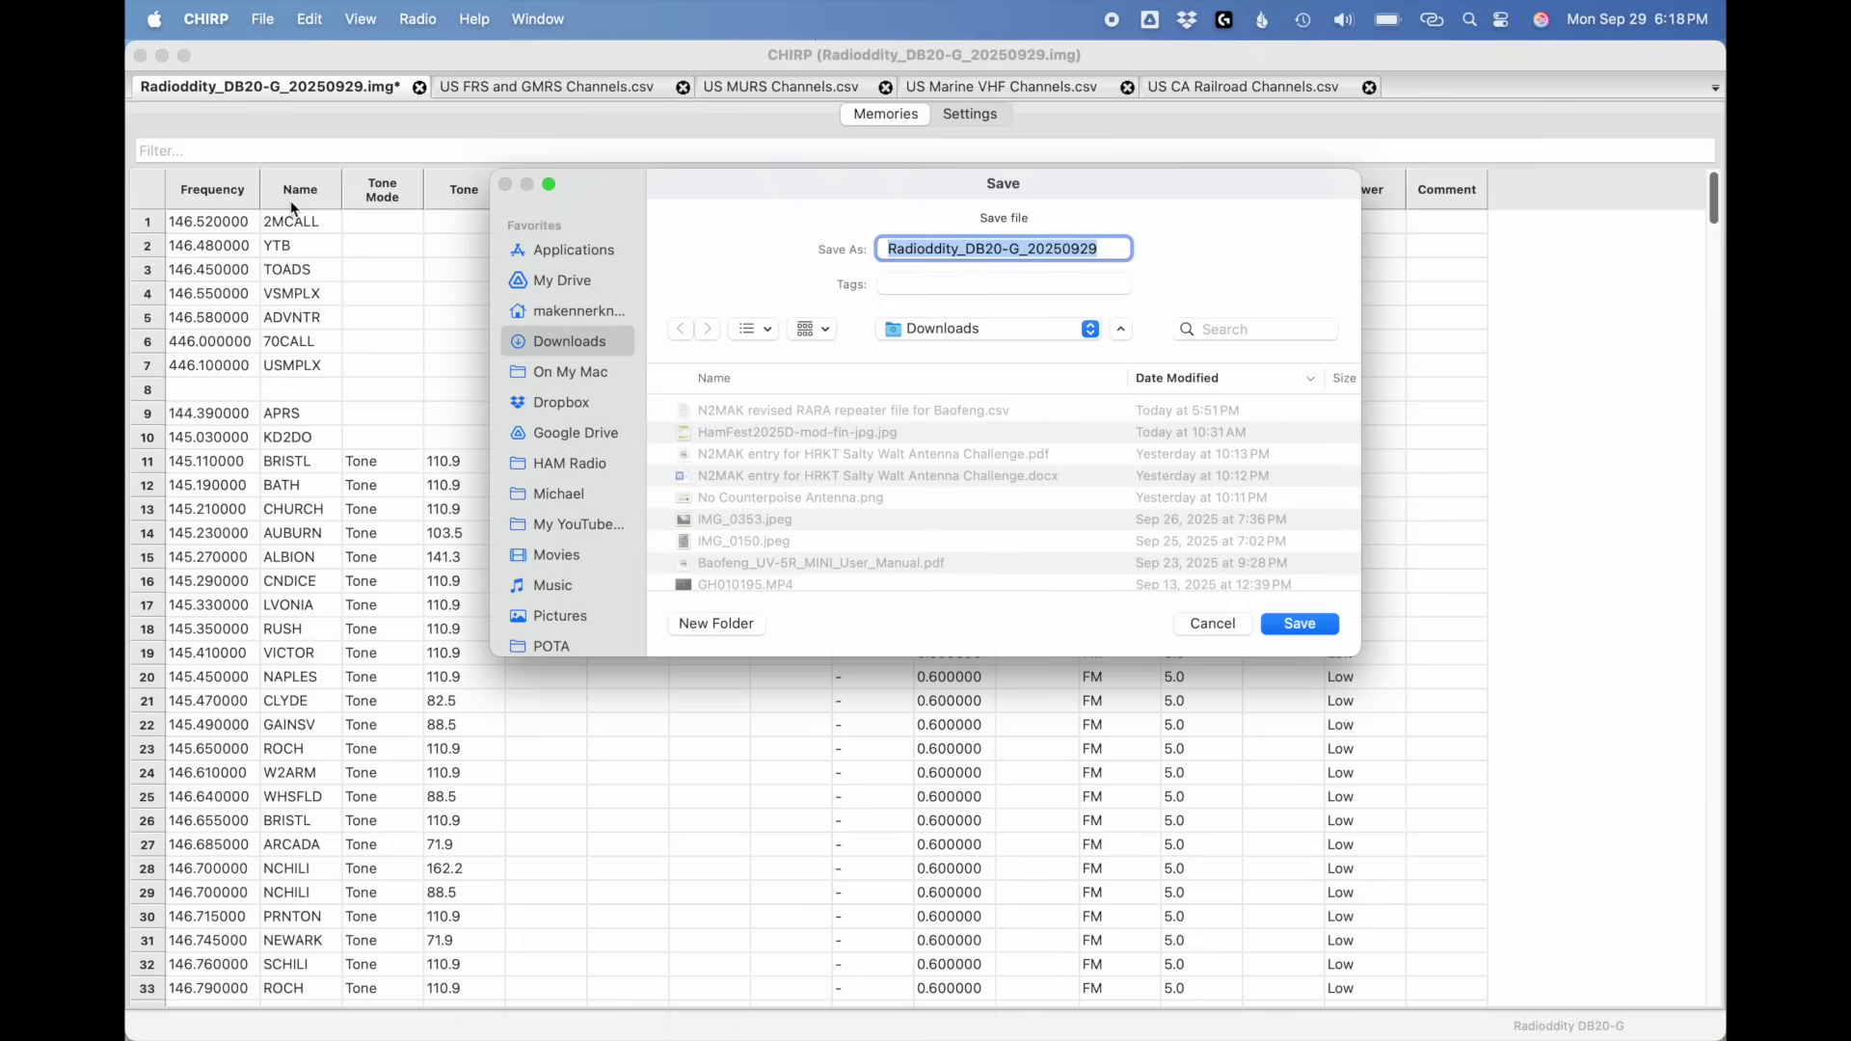
pyautogui.press('Right')
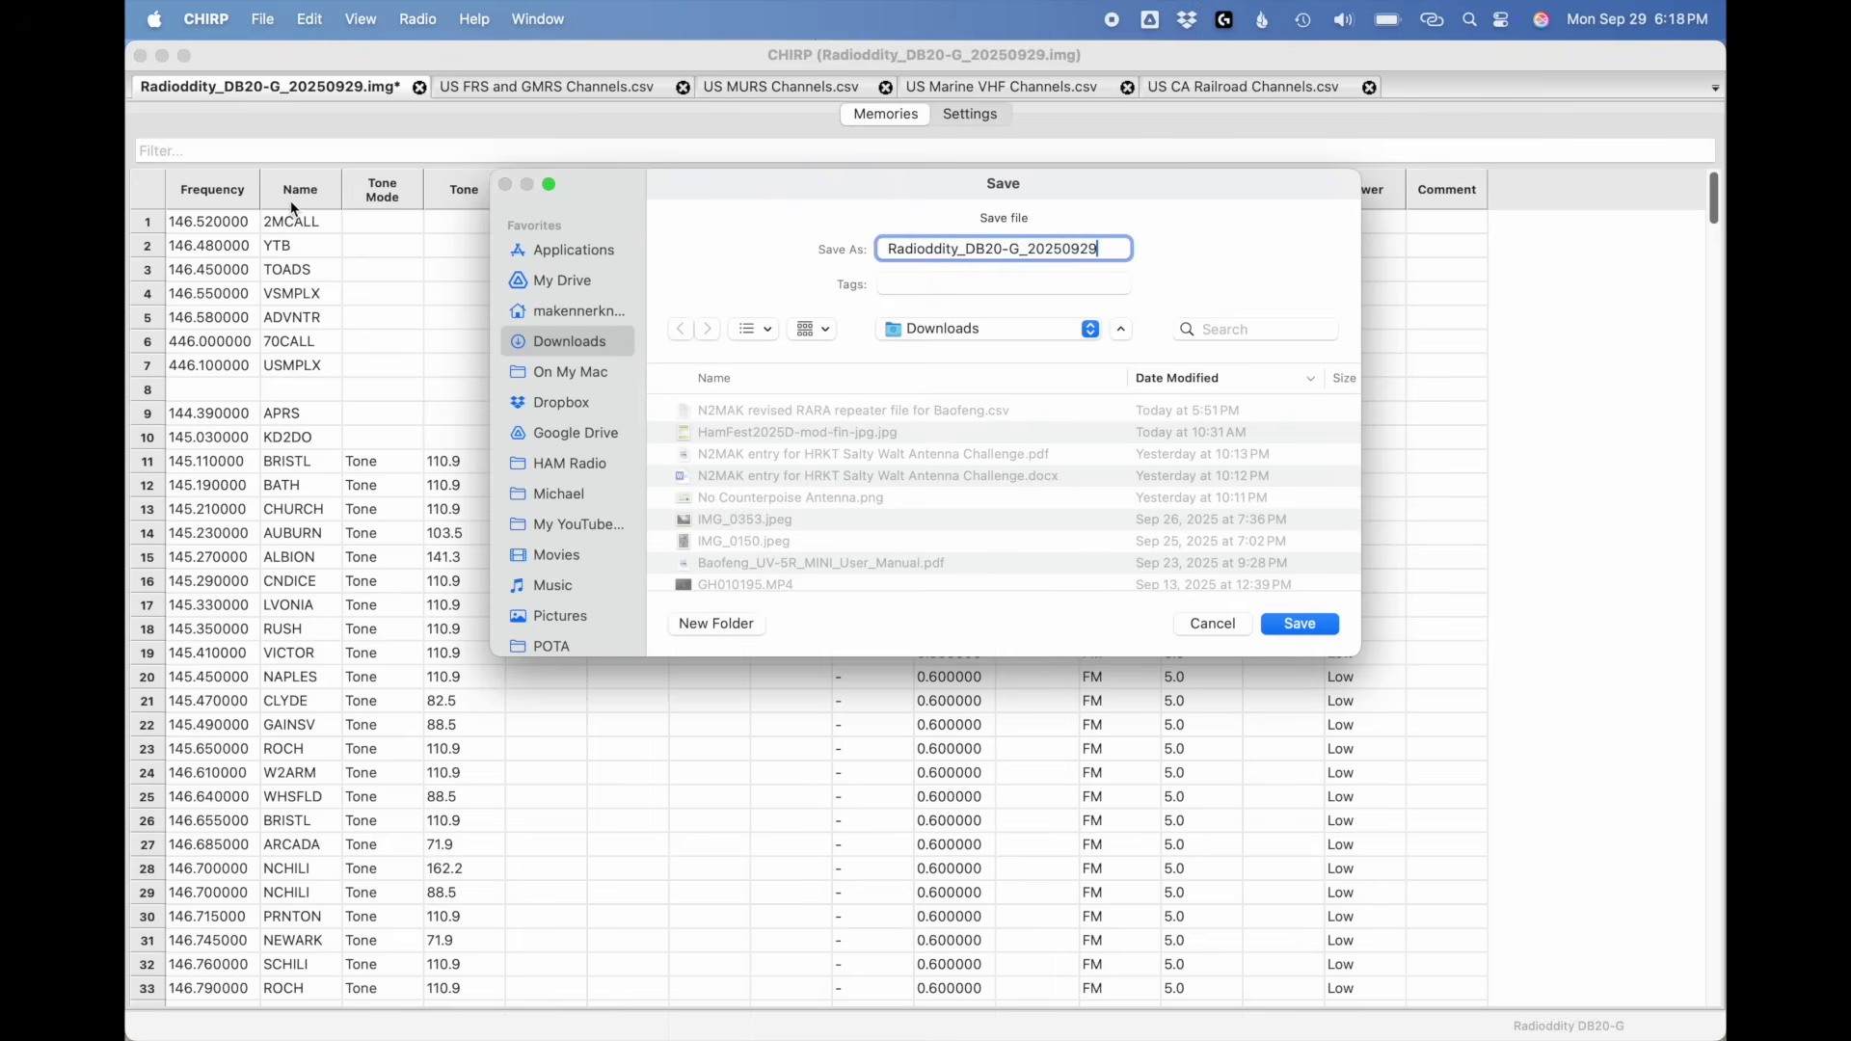